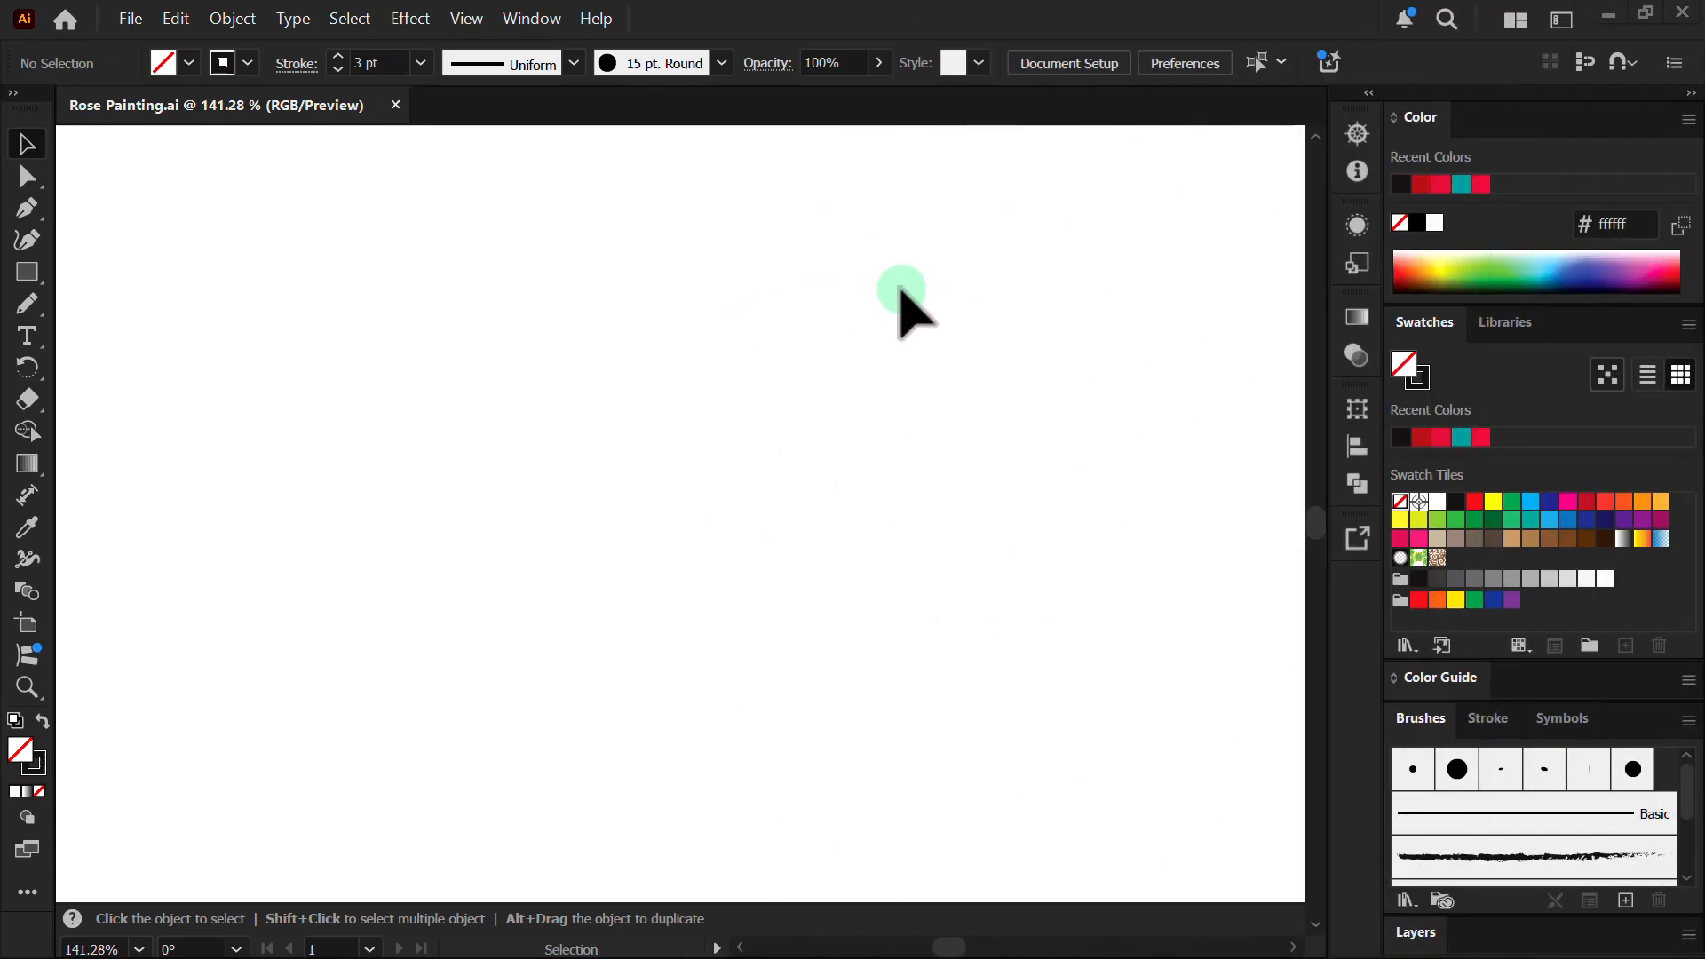
- Open the Paintbrush tool's flyout to reveal the Pencil and other freehand drawing tools
{"action": "left_click", "coordinate": [27, 303]}
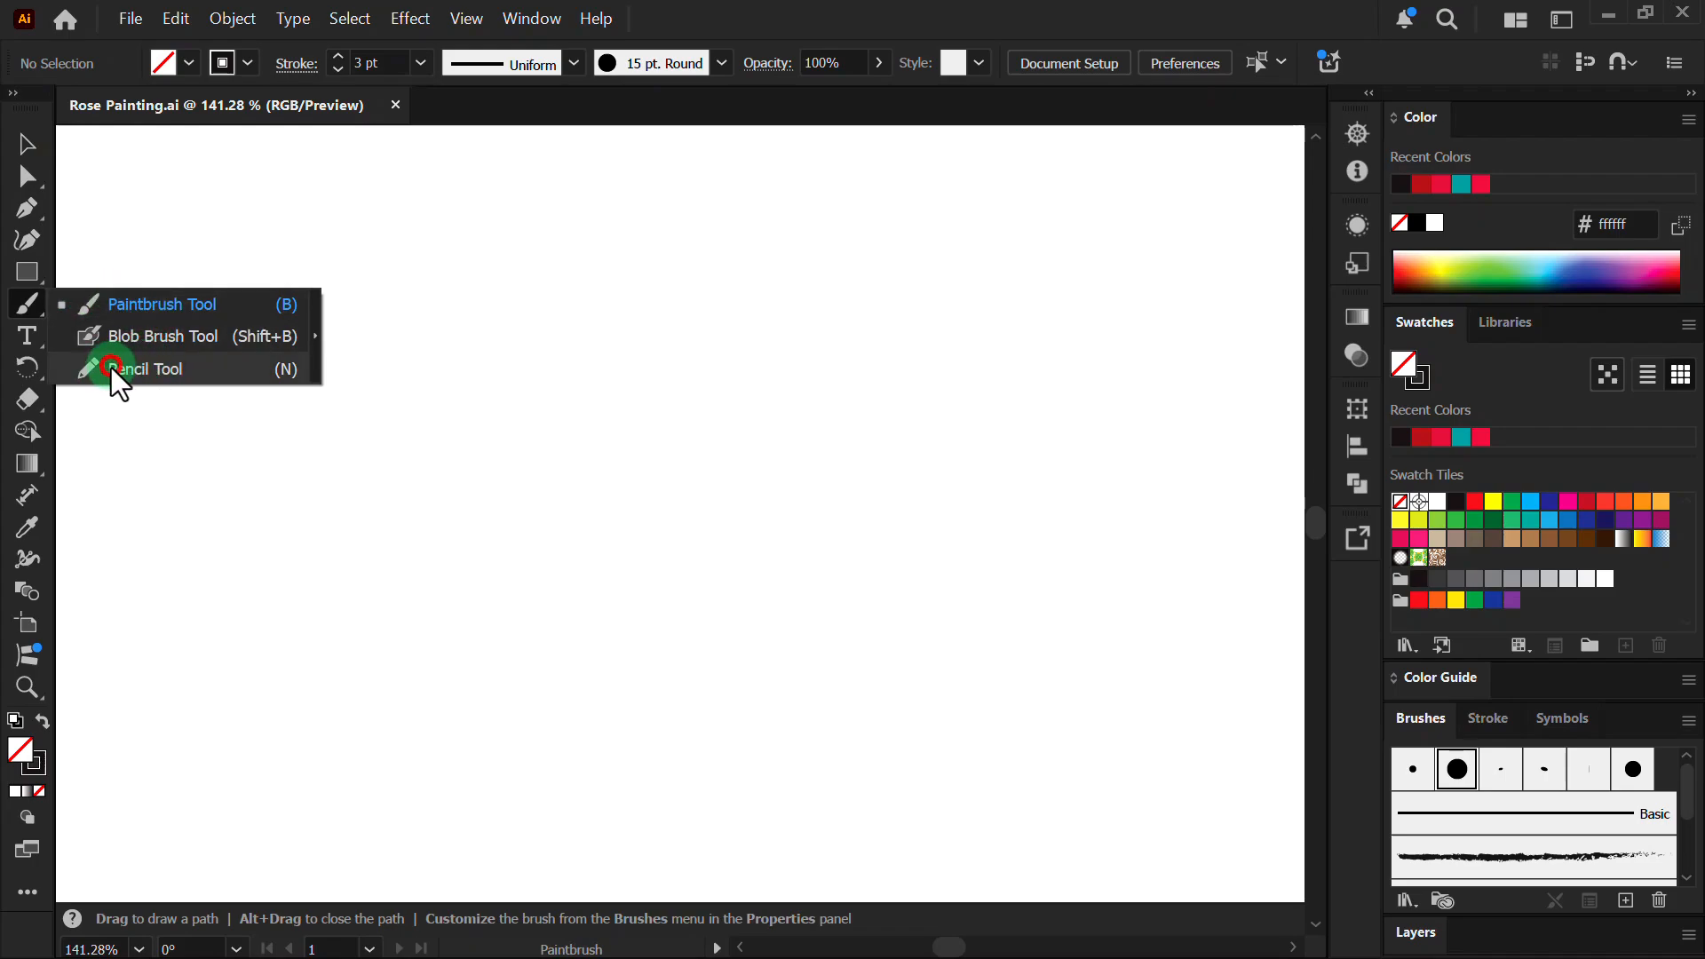
- Switch to the Pencil tool and give its 3 pt strokes round caps and round joins
{"action": "left_click", "coordinate": [110, 367]}
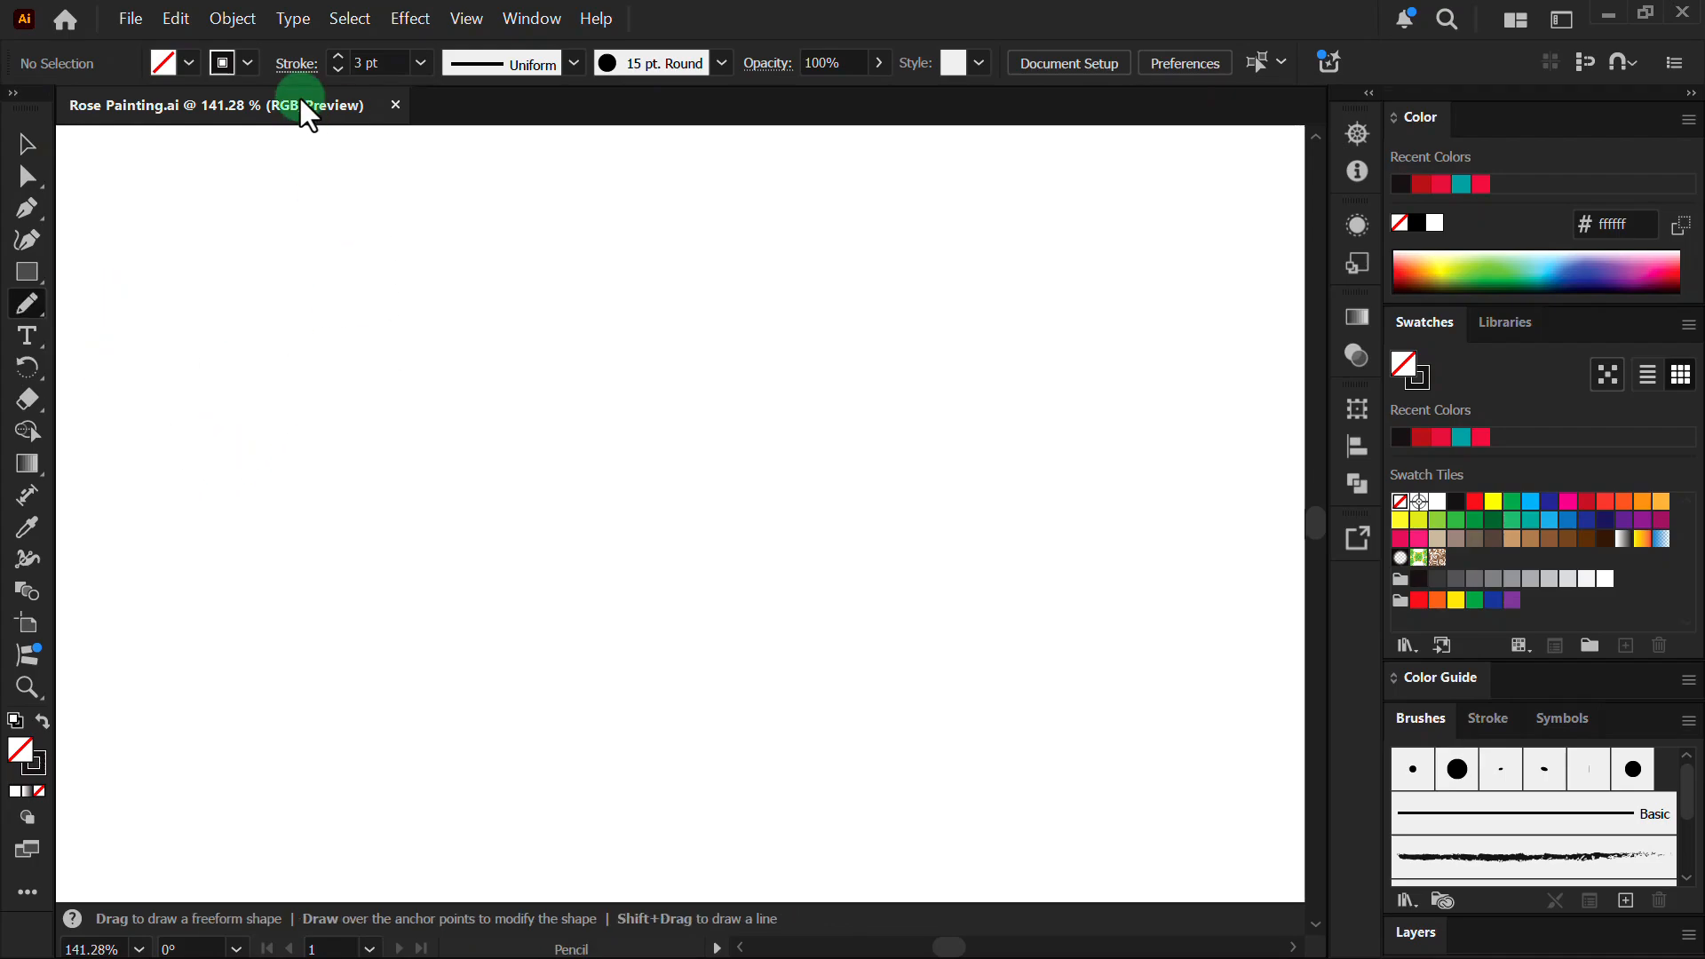
{"action": "left_click", "coordinate": [289, 64]}
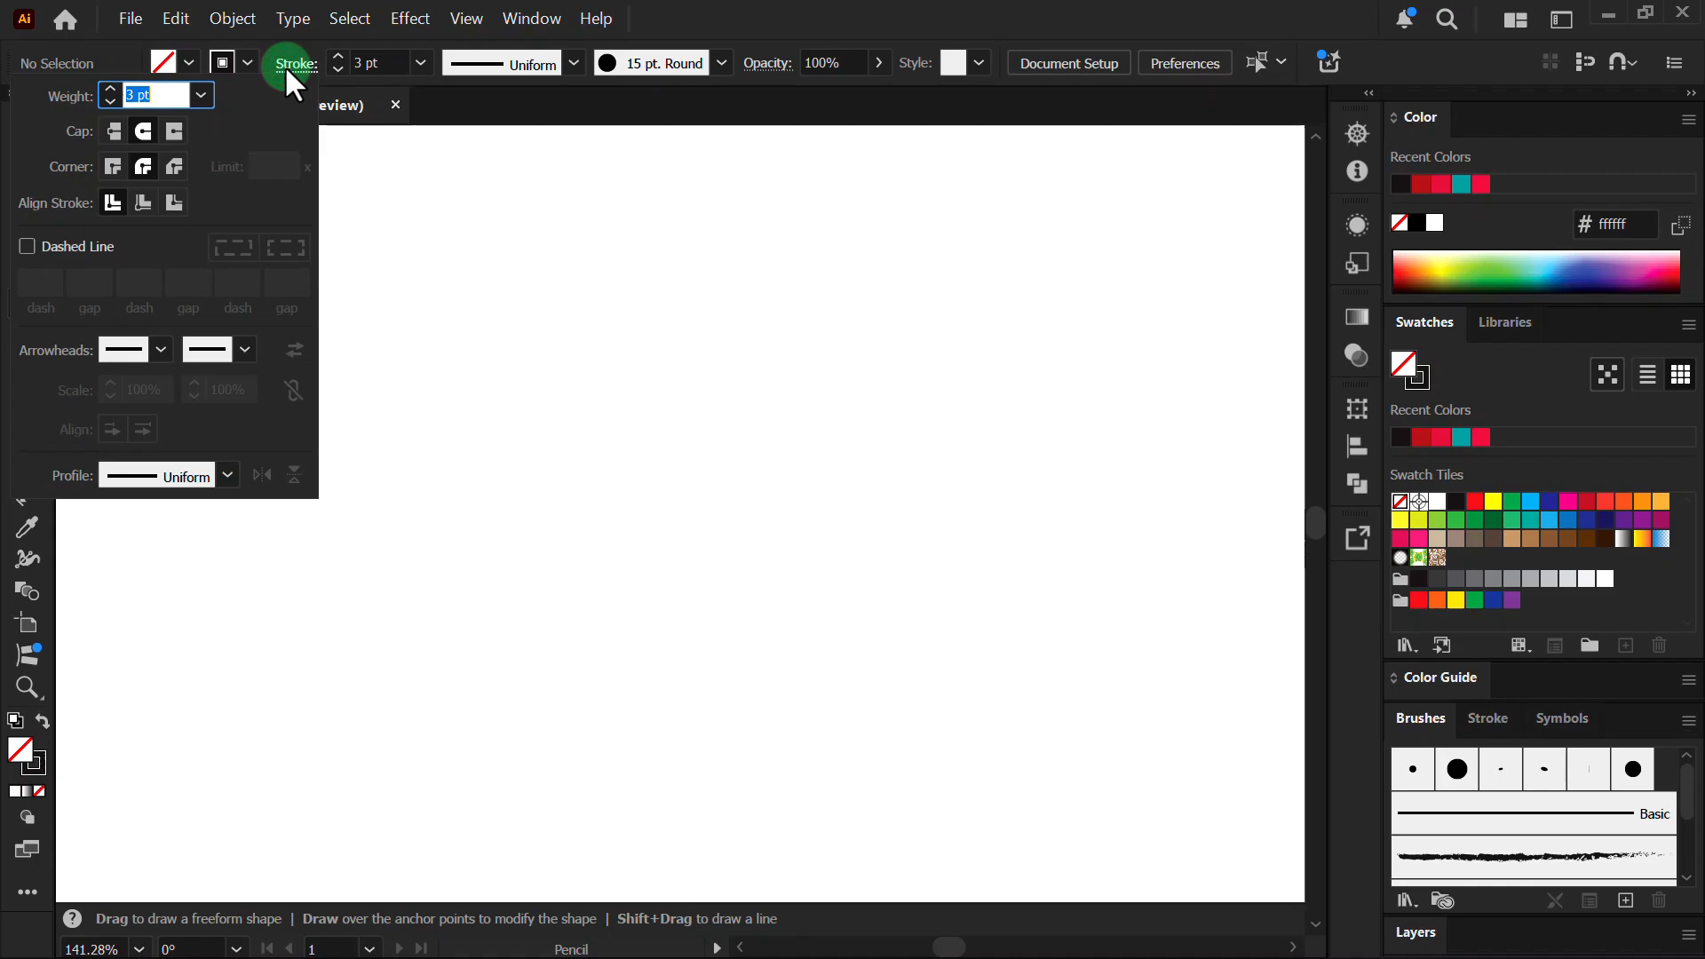
{"action": "left_click", "coordinate": [146, 129]}
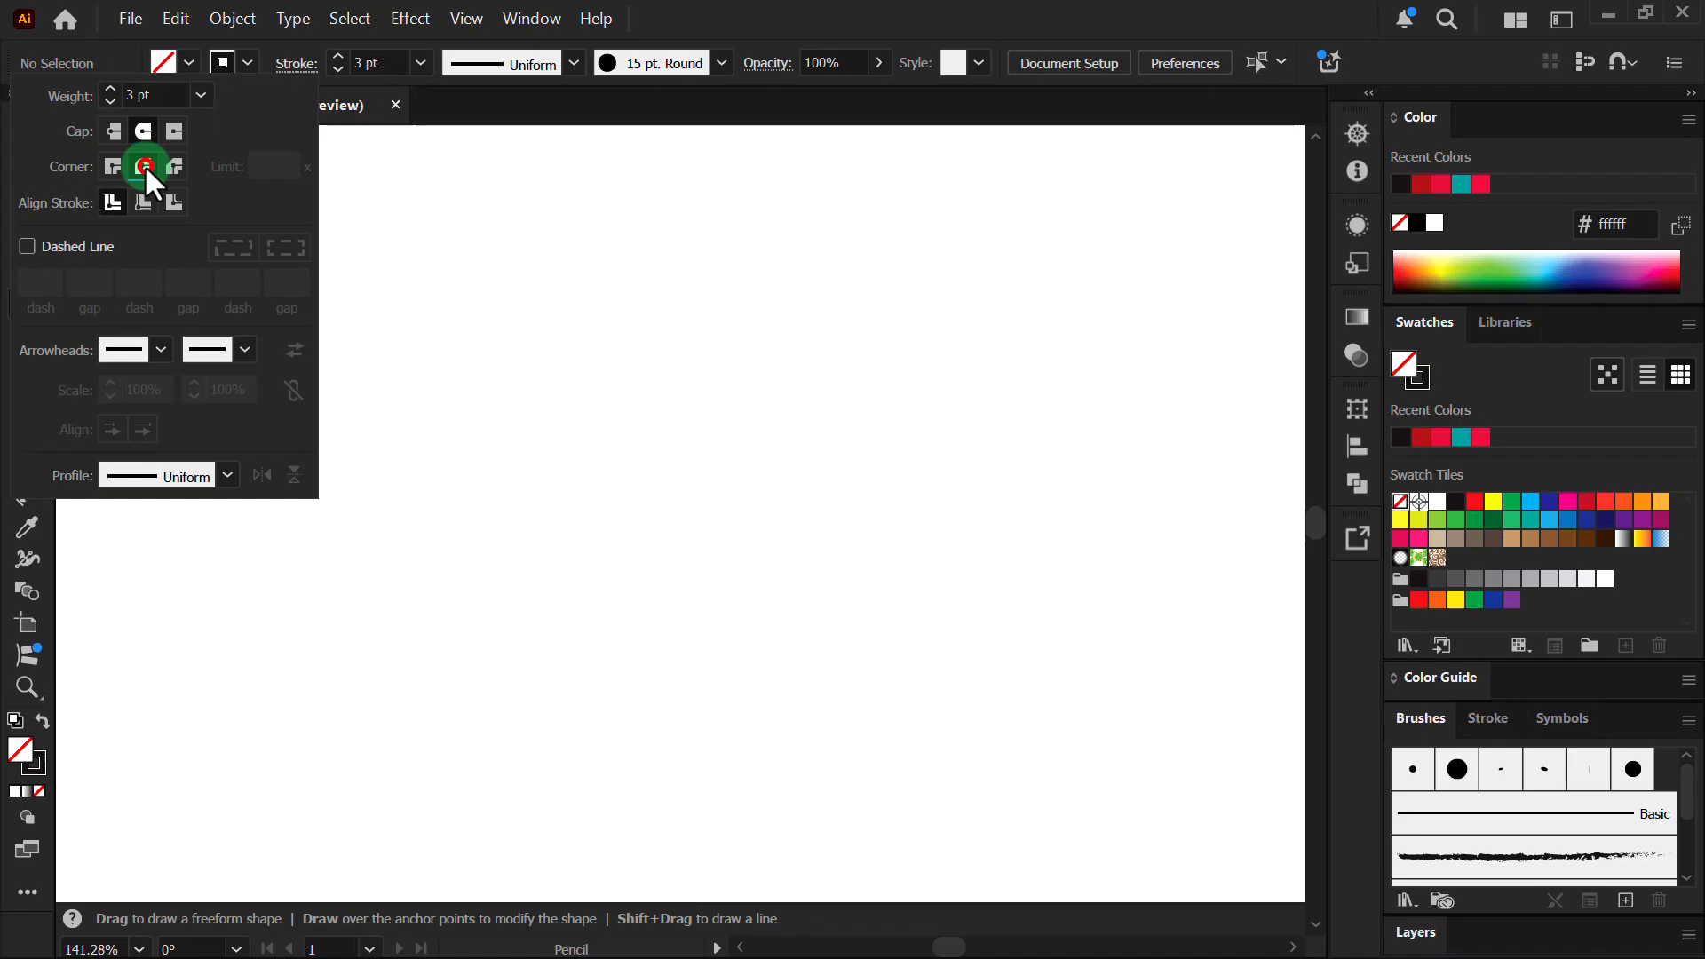
{"action": "left_click", "coordinate": [744, 364]}
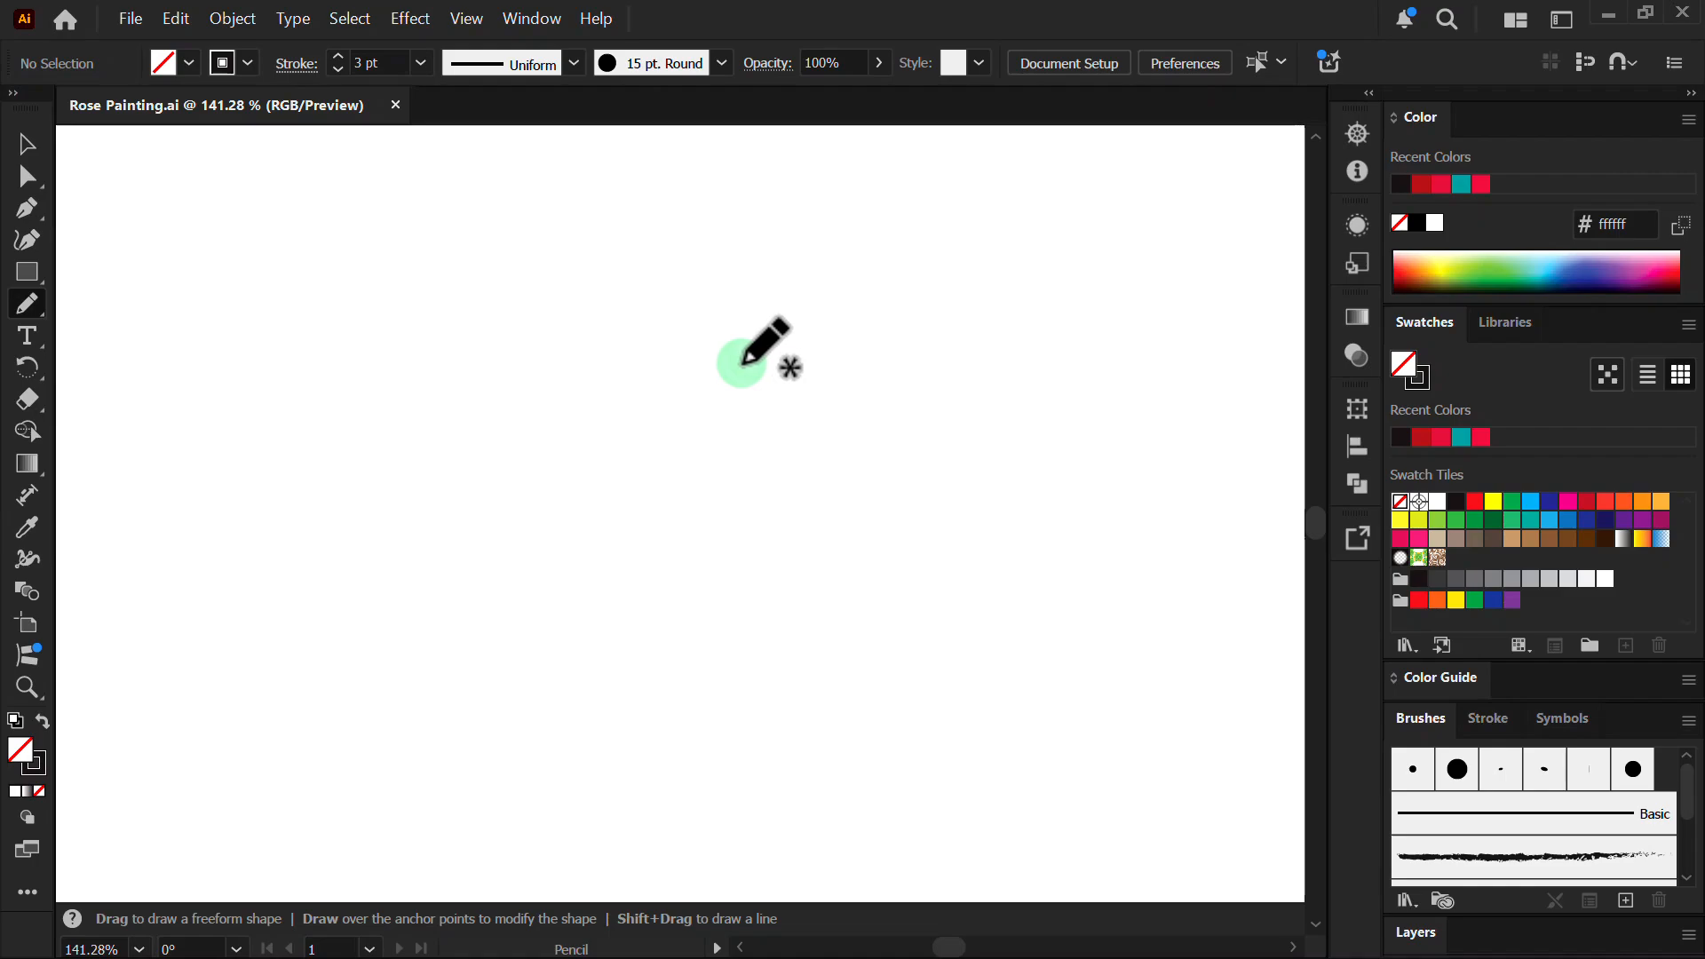
- Draw the rose's central spiral, a lower-right petal curve and a petal outline around the left
{"action": "scroll", "coordinate": [770, 486], "scroll_direction": "up", "scroll_amount": 5}
{"action": "mouse_move", "coordinate": [818, 465]}
{"action": "left_mouse_down"}
{"action": "mouse_move", "coordinate": [777, 488]}
{"action": "mouse_move", "coordinate": [869, 457]}
{"action": "mouse_move", "coordinate": [799, 553]}
{"action": "mouse_move", "coordinate": [769, 426]}
{"action": "mouse_move", "coordinate": [924, 417]}
{"action": "mouse_move", "coordinate": [850, 566]}
{"action": "mouse_move", "coordinate": [736, 546]}
{"action": "mouse_move", "coordinate": [736, 393]}
{"action": "mouse_move", "coordinate": [929, 329]}
{"action": "mouse_move", "coordinate": [965, 472]}
{"action": "mouse_move", "coordinate": [808, 606]}
{"action": "mouse_move", "coordinate": [678, 491]}
{"action": "mouse_move", "coordinate": [705, 325]}
{"action": "mouse_move", "coordinate": [835, 262]}
{"action": "mouse_move", "coordinate": [992, 264]}
{"action": "mouse_move", "coordinate": [1039, 291]}
{"action": "mouse_move", "coordinate": [1064, 380]}
{"action": "mouse_move", "coordinate": [1060, 462]}
{"action": "mouse_move", "coordinate": [1003, 569]}
{"action": "mouse_move", "coordinate": [935, 654]}
{"action": "mouse_move", "coordinate": [813, 673]}
{"action": "mouse_move", "coordinate": [695, 621]}
{"action": "mouse_move", "coordinate": [611, 477]}
{"action": "mouse_move", "coordinate": [668, 350]}
{"action": "mouse_move", "coordinate": [708, 329]}
{"action": "left_mouse_up"}
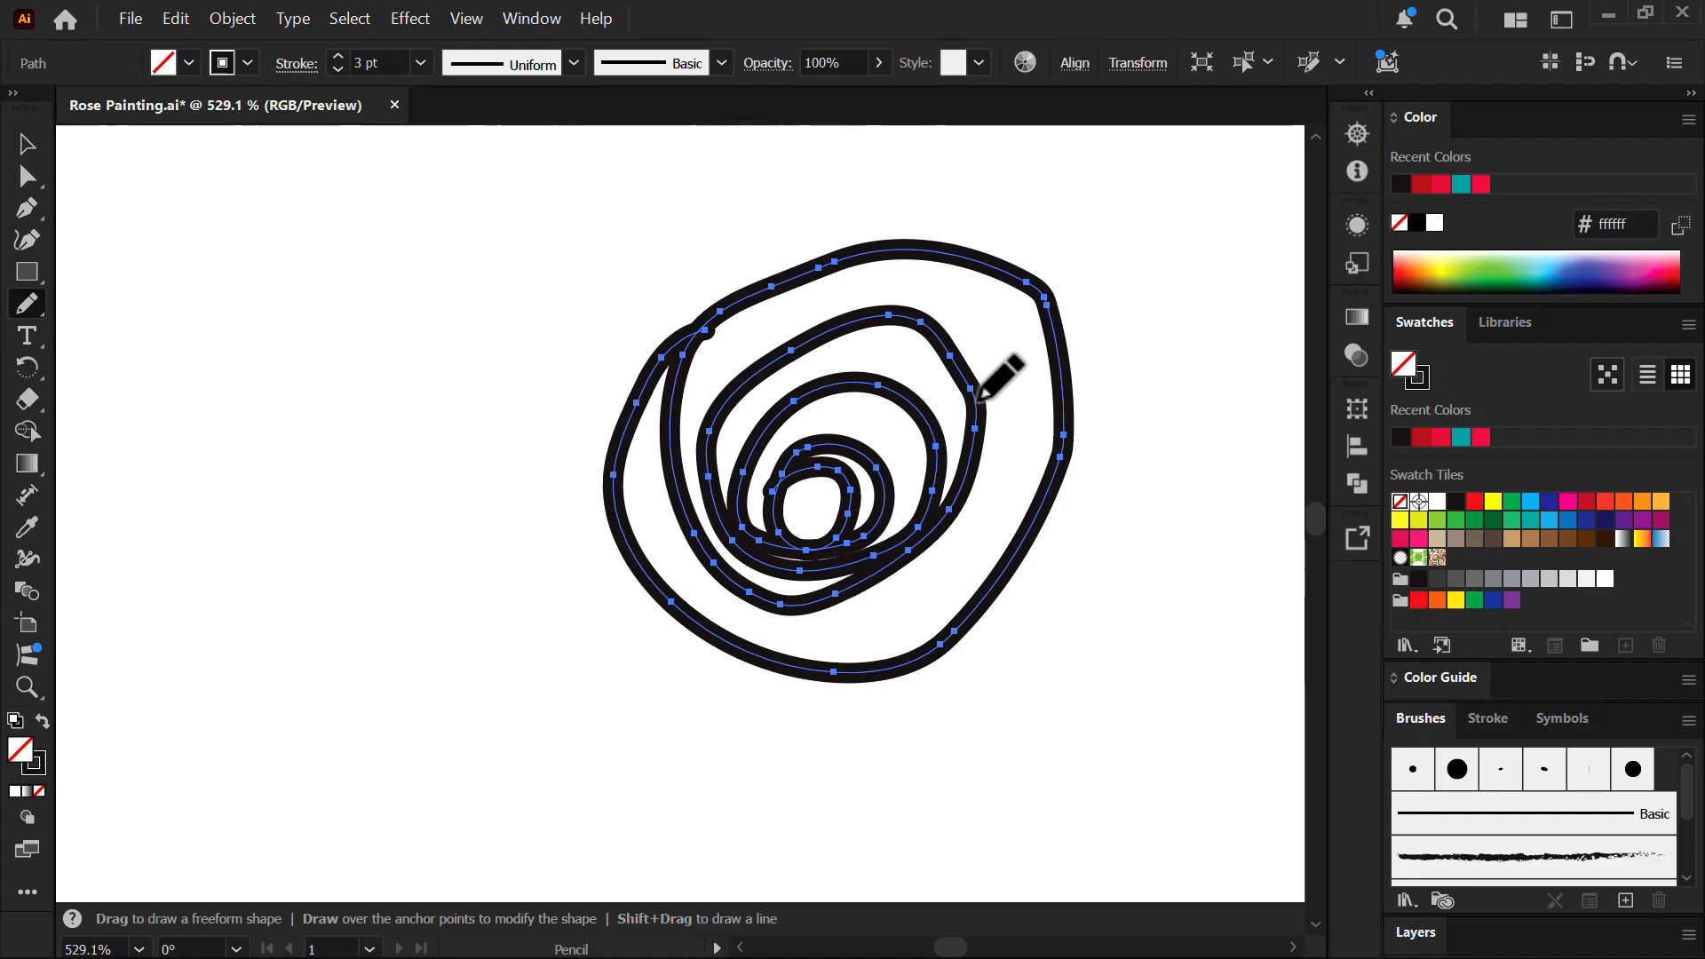
{"action": "mouse_move", "coordinate": [982, 414]}
{"action": "left_mouse_down"}
{"action": "mouse_move", "coordinate": [991, 489]}
{"action": "mouse_move", "coordinate": [764, 641]}
{"action": "mouse_move", "coordinate": [726, 629]}
{"action": "left_mouse_up"}
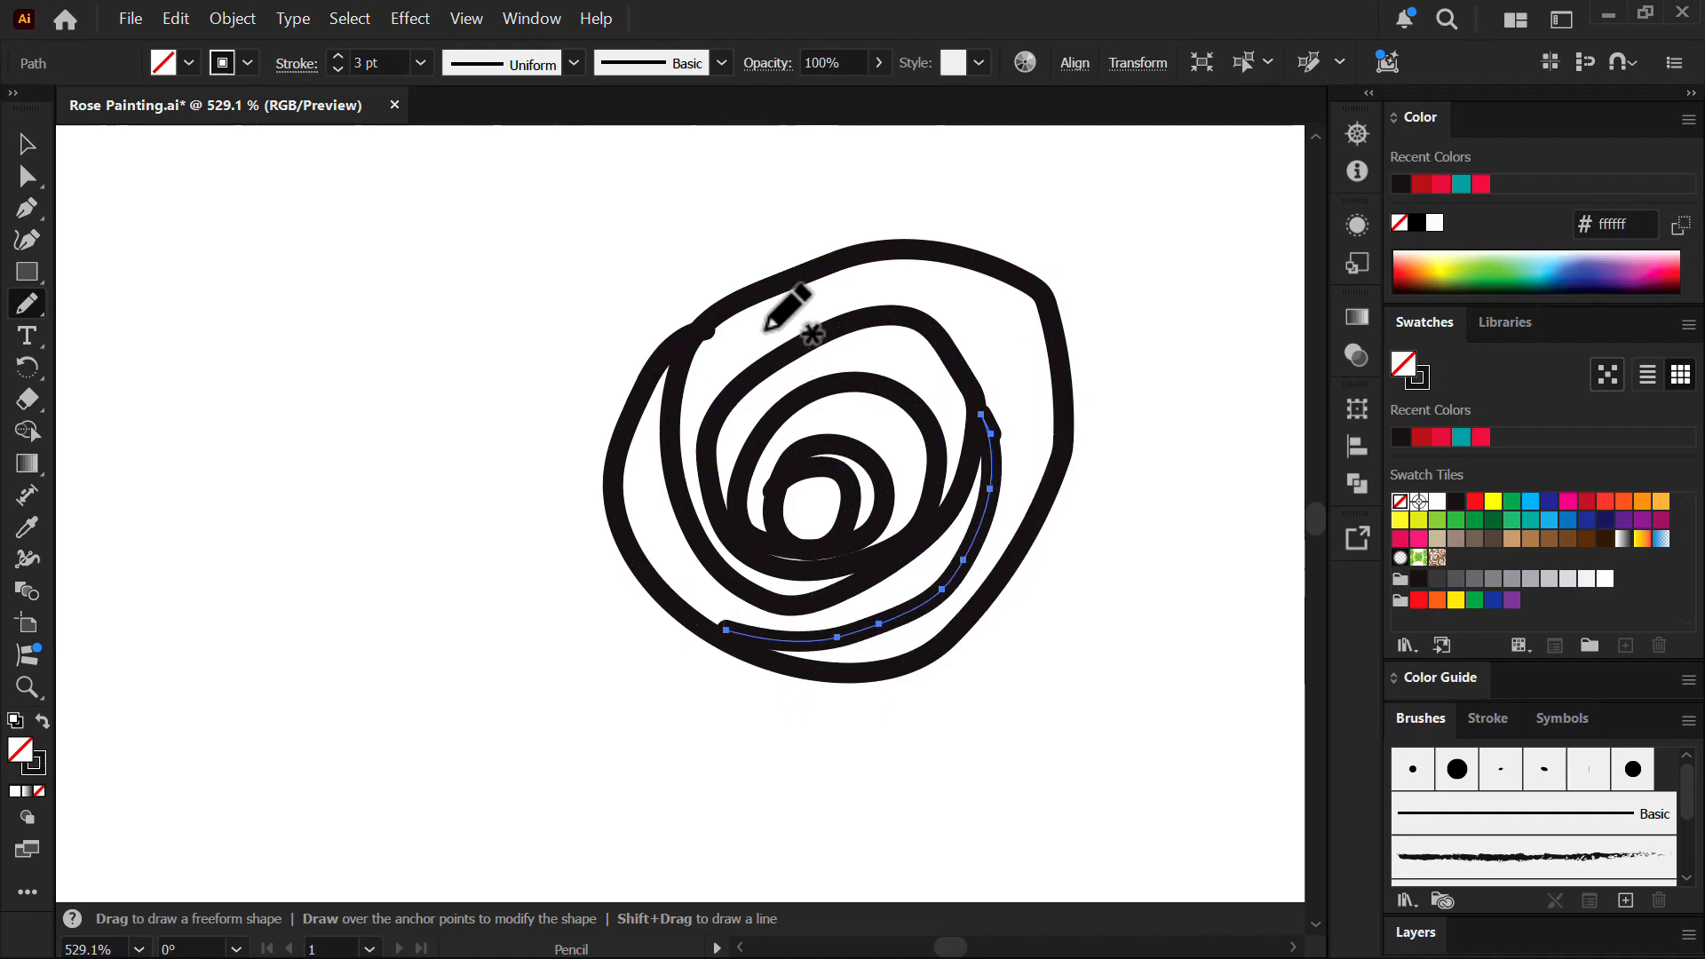
{"action": "mouse_move", "coordinate": [806, 251]}
{"action": "left_mouse_down"}
{"action": "mouse_move", "coordinate": [724, 227]}
{"action": "mouse_move", "coordinate": [583, 288]}
{"action": "left_mouse_up"}
{"action": "key", "text": "ctrl+z"}
{"action": "mouse_move", "coordinate": [802, 260]}
{"action": "left_mouse_down"}
{"action": "mouse_move", "coordinate": [623, 281]}
{"action": "mouse_move", "coordinate": [597, 464]}
{"action": "mouse_move", "coordinate": [610, 505]}
{"action": "left_mouse_up"}
- Add the large outer petal up the lower left and a short petal edge on the right
{"action": "key", "text": "space"}
{"action": "left_click_drag", "start_coordinate": [929, 397], "coordinate": [826, 457]}
{"action": "mouse_move", "coordinate": [579, 692]}
{"action": "left_mouse_down"}
{"action": "mouse_move", "coordinate": [418, 528]}
{"action": "mouse_move", "coordinate": [445, 339]}
{"action": "mouse_move", "coordinate": [597, 201]}
{"action": "mouse_move", "coordinate": [832, 196]}
{"action": "mouse_move", "coordinate": [1002, 314]}
{"action": "mouse_move", "coordinate": [1104, 468]}
{"action": "mouse_move", "coordinate": [1047, 648]}
{"action": "mouse_move", "coordinate": [930, 750]}
{"action": "mouse_move", "coordinate": [836, 780]}
{"action": "mouse_move", "coordinate": [696, 732]}
{"action": "mouse_move", "coordinate": [723, 793]}
{"action": "mouse_move", "coordinate": [488, 675]}
{"action": "mouse_move", "coordinate": [332, 480]}
{"action": "mouse_move", "coordinate": [458, 299]}
{"action": "left_mouse_up"}
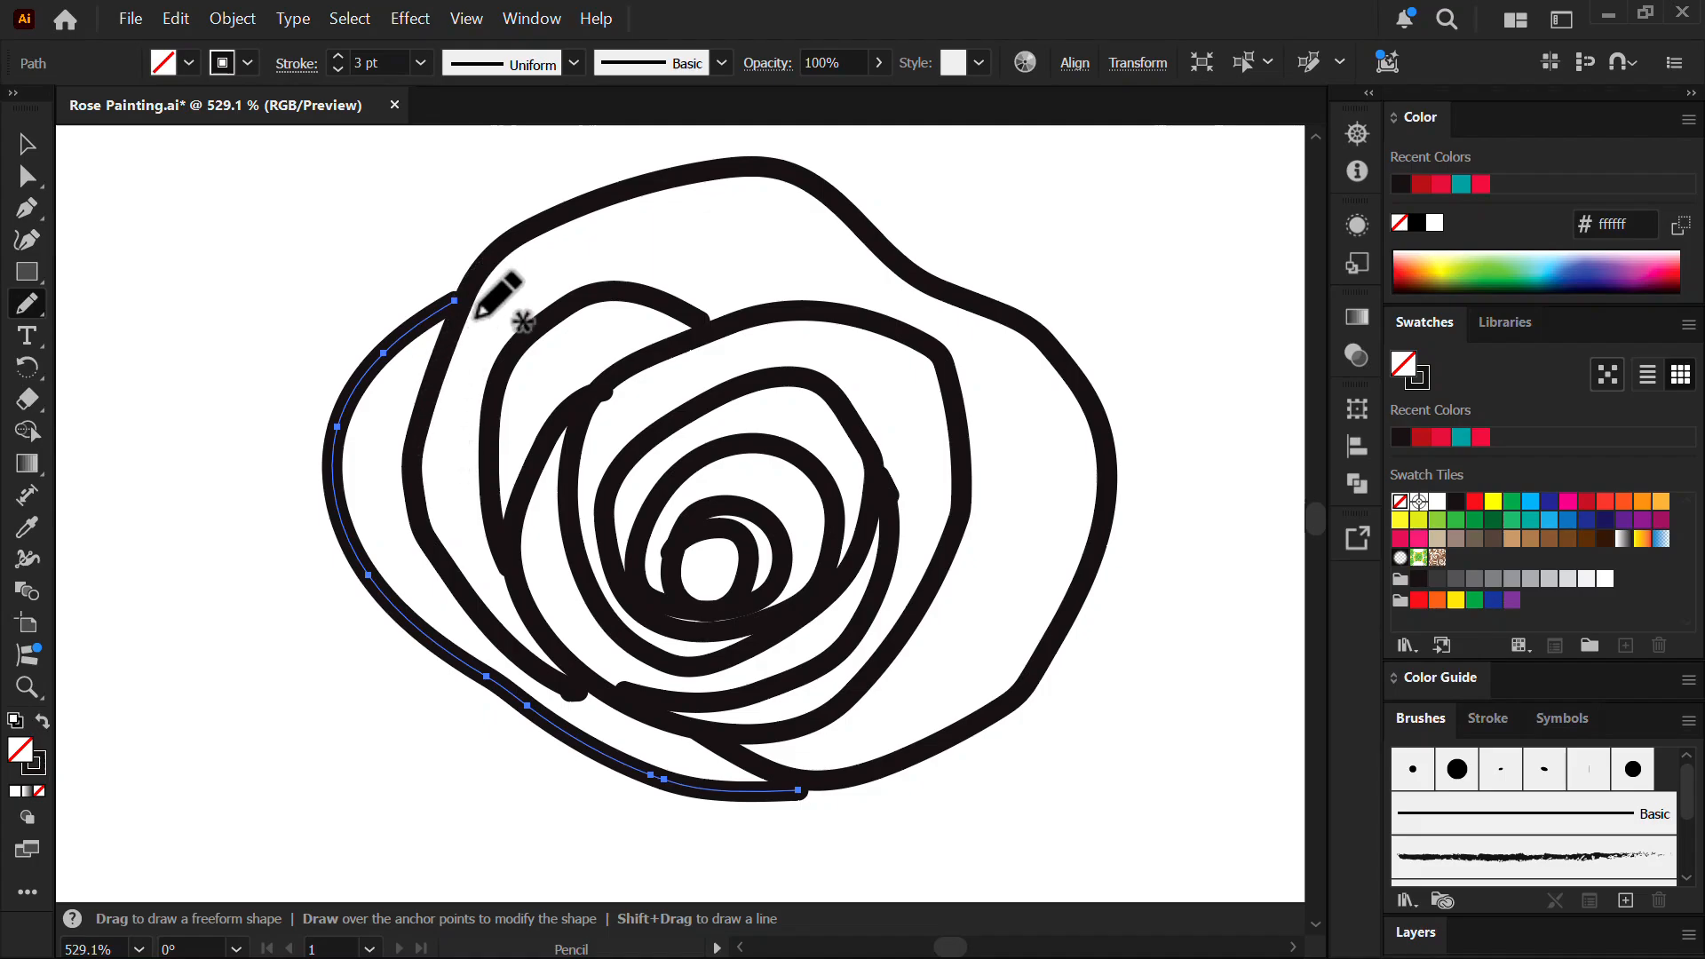
{"action": "mouse_move", "coordinate": [730, 805]}
{"action": "left_mouse_down"}
{"action": "mouse_move", "coordinate": [653, 799]}
{"action": "mouse_move", "coordinate": [386, 869]}
{"action": "mouse_move", "coordinate": [290, 610]}
{"action": "mouse_move", "coordinate": [324, 435]}
{"action": "left_mouse_up"}
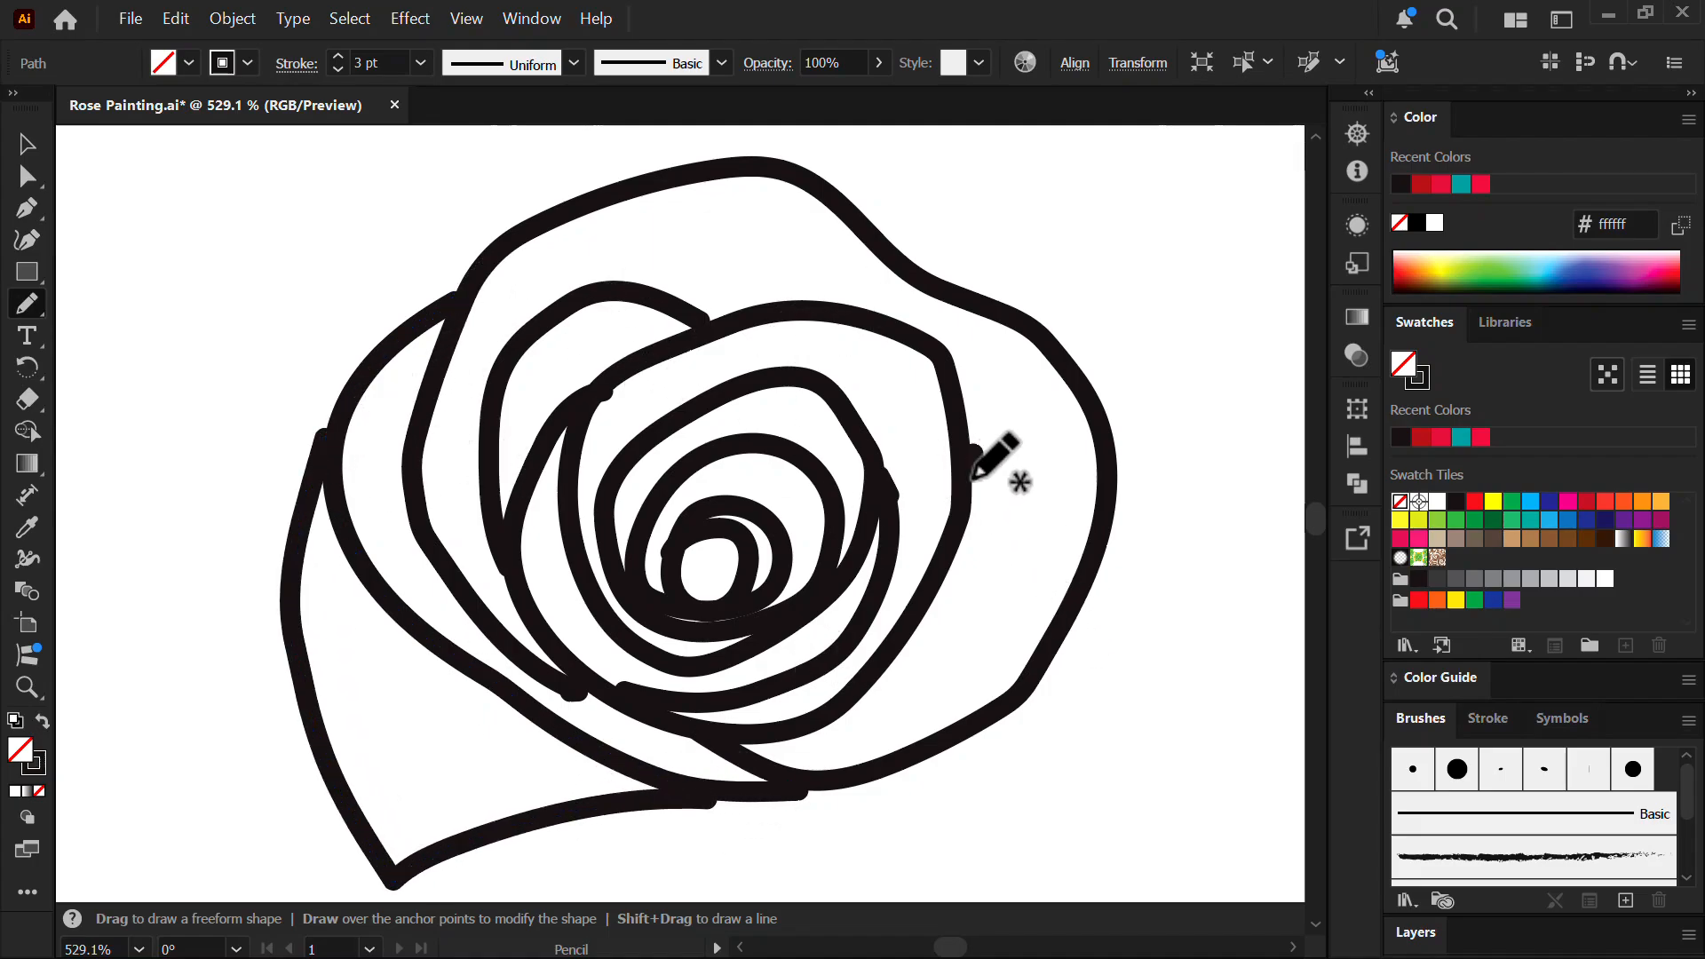
{"action": "left_click_drag", "start_coordinate": [972, 480], "coordinate": [925, 736]}
{"action": "key", "text": "ctrl+z"}
{"action": "mouse_move", "coordinate": [961, 470]}
{"action": "left_mouse_down"}
{"action": "mouse_move", "coordinate": [966, 667]}
{"action": "mouse_move", "coordinate": [934, 739]}
{"action": "left_mouse_up"}
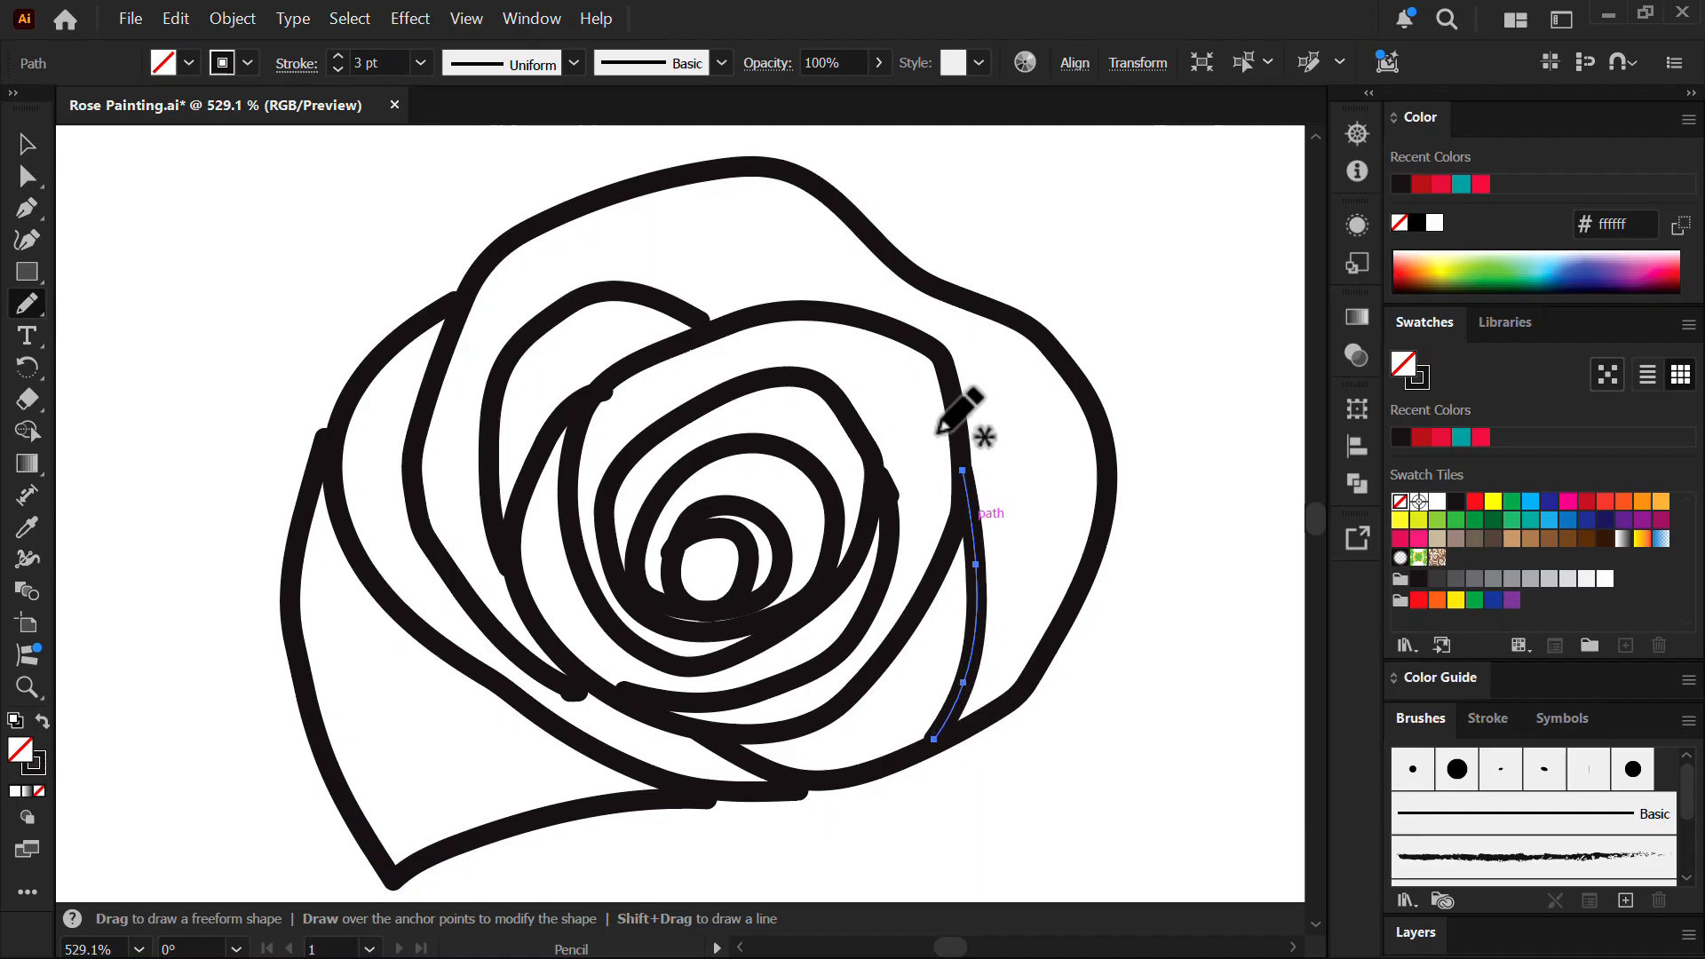
{"action": "left_click_drag", "start_coordinate": [939, 432], "coordinate": [830, 436]}
{"action": "left_click_drag", "start_coordinate": [959, 525], "coordinate": [866, 528]}
{"action": "left_click_drag", "start_coordinate": [866, 528], "coordinate": [788, 536]}
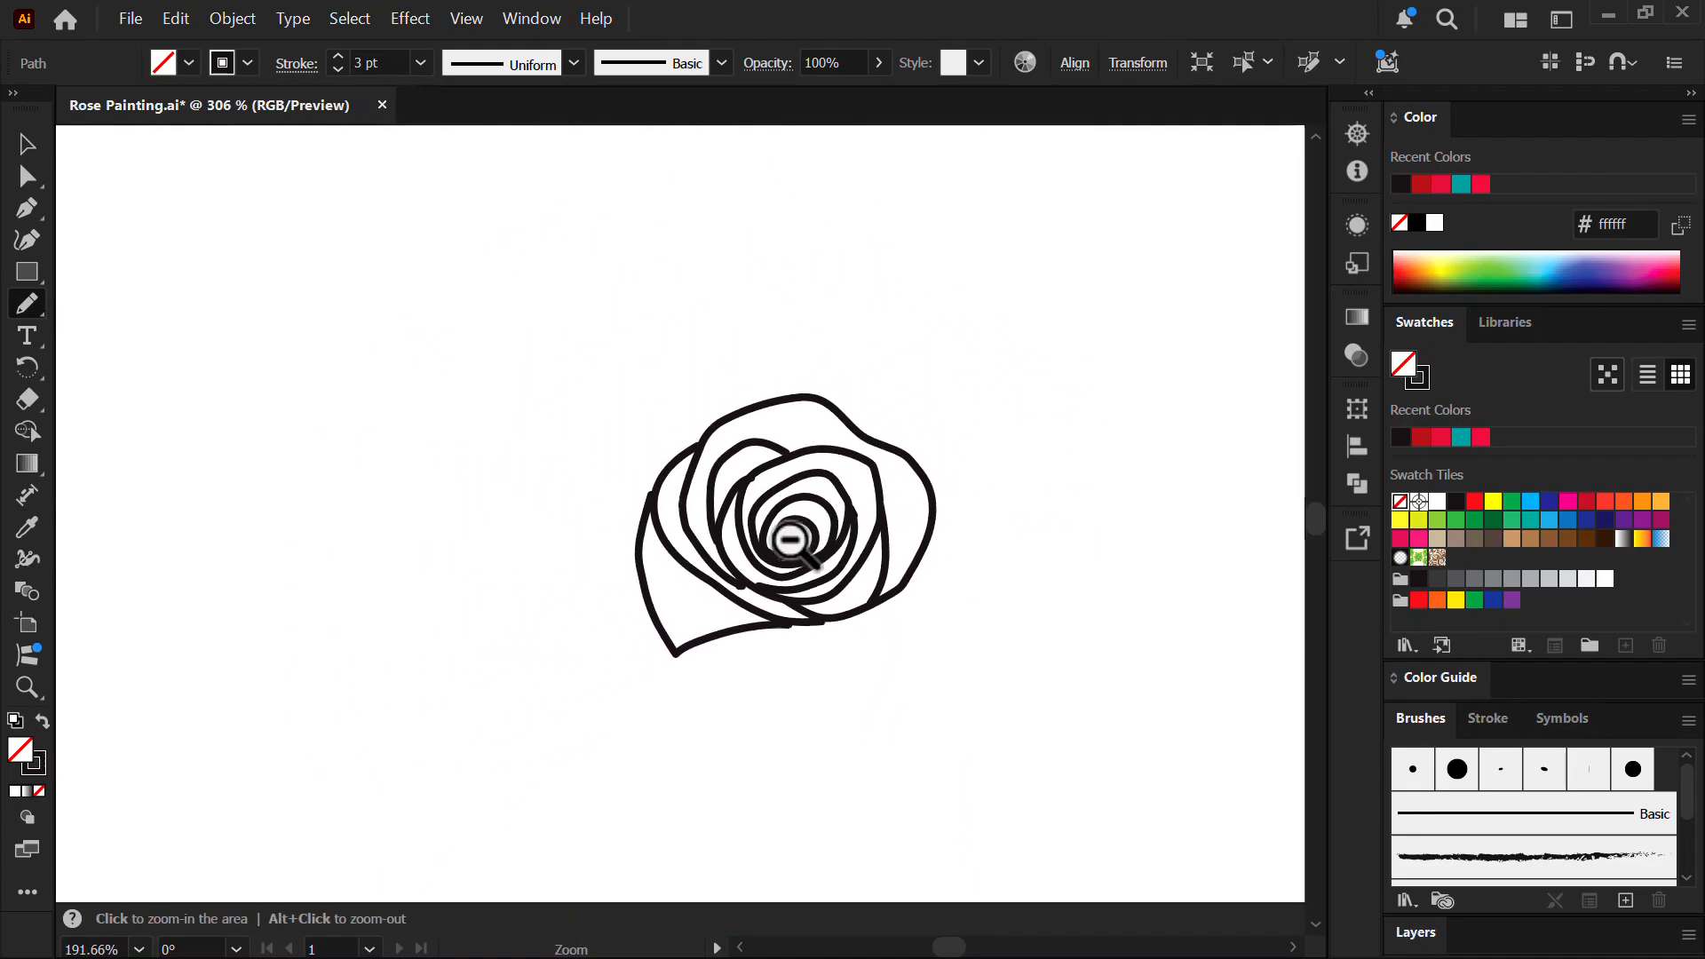
- Draw a petal edge along the rose's lower edge and deselect it
{"action": "left_click_drag", "start_coordinate": [800, 664], "coordinate": [977, 499]}
{"action": "left_click_drag", "start_coordinate": [1048, 378], "coordinate": [1033, 407]}
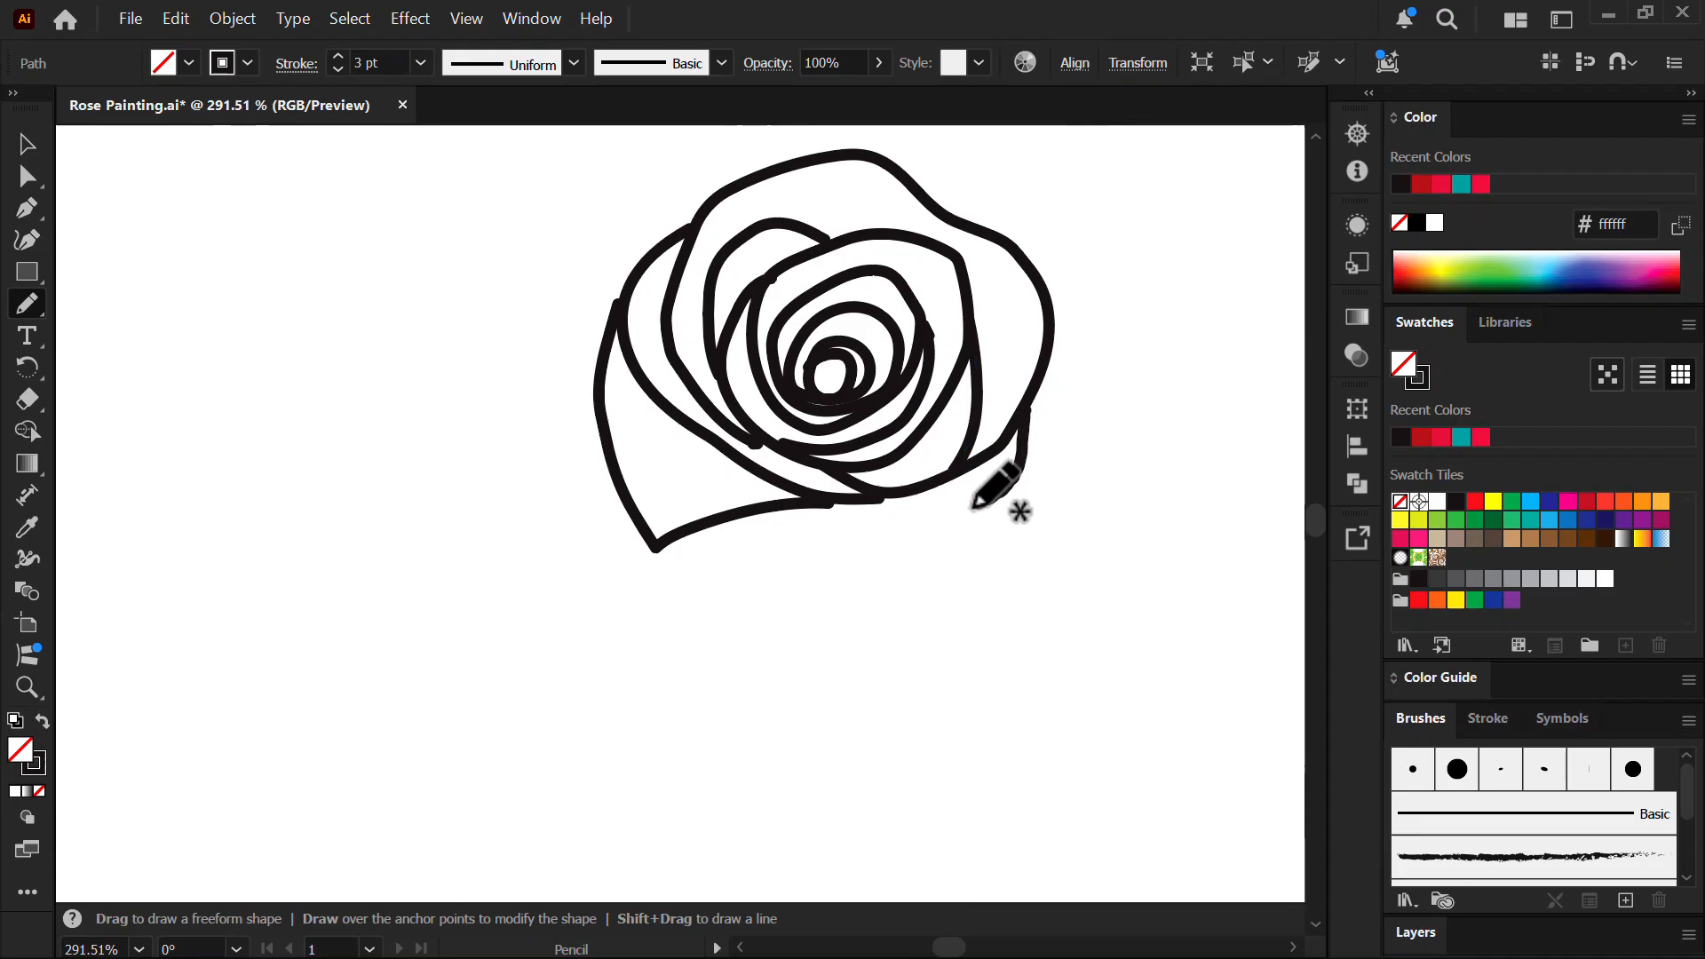
{"action": "mouse_move", "coordinate": [973, 508]}
{"action": "left_mouse_down"}
{"action": "mouse_move", "coordinate": [713, 565]}
{"action": "mouse_move", "coordinate": [648, 553]}
{"action": "left_mouse_up"}
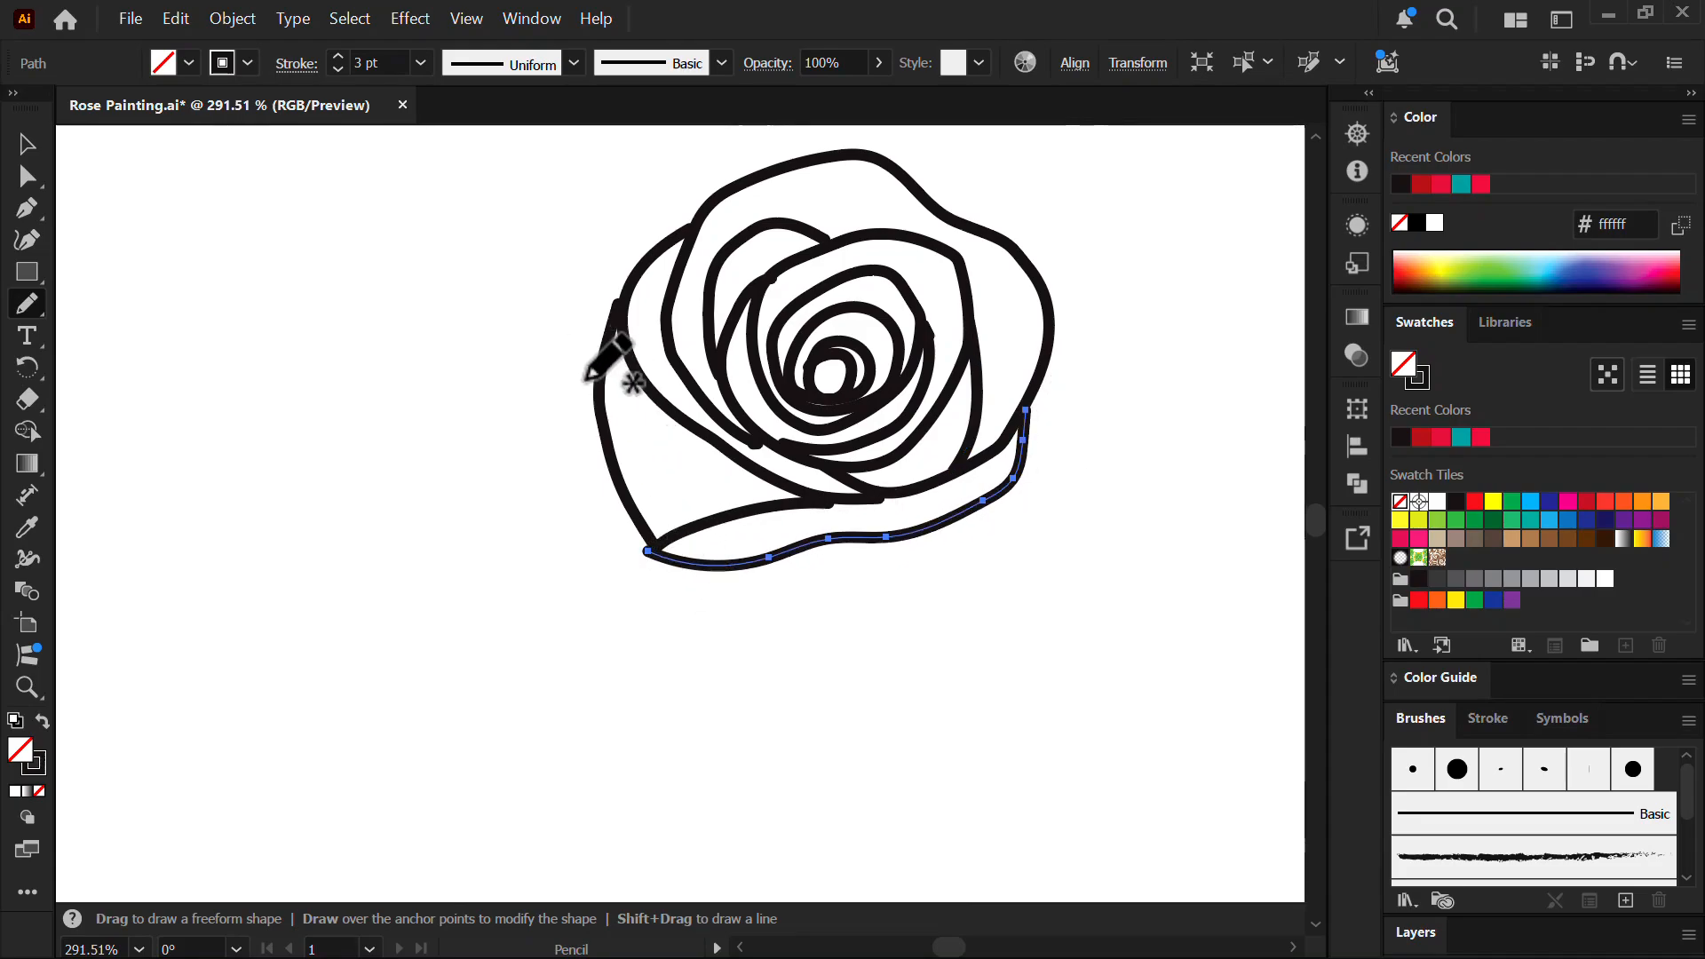
{"action": "left_click_drag", "start_coordinate": [677, 414], "coordinate": [616, 476]}
{"action": "mouse_move", "coordinate": [629, 478]}
{"action": "left_mouse_down"}
{"action": "mouse_move", "coordinate": [590, 456]}
{"action": "mouse_move", "coordinate": [724, 432]}
{"action": "mouse_move", "coordinate": [688, 442]}
{"action": "mouse_move", "coordinate": [622, 258]}
{"action": "mouse_move", "coordinate": [643, 533]}
{"action": "mouse_move", "coordinate": [753, 786]}
{"action": "mouse_move", "coordinate": [722, 592]}
{"action": "mouse_move", "coordinate": [749, 488]}
{"action": "mouse_move", "coordinate": [724, 484]}
{"action": "left_mouse_up"}
{"action": "key", "text": "ctrl+shift+a"}
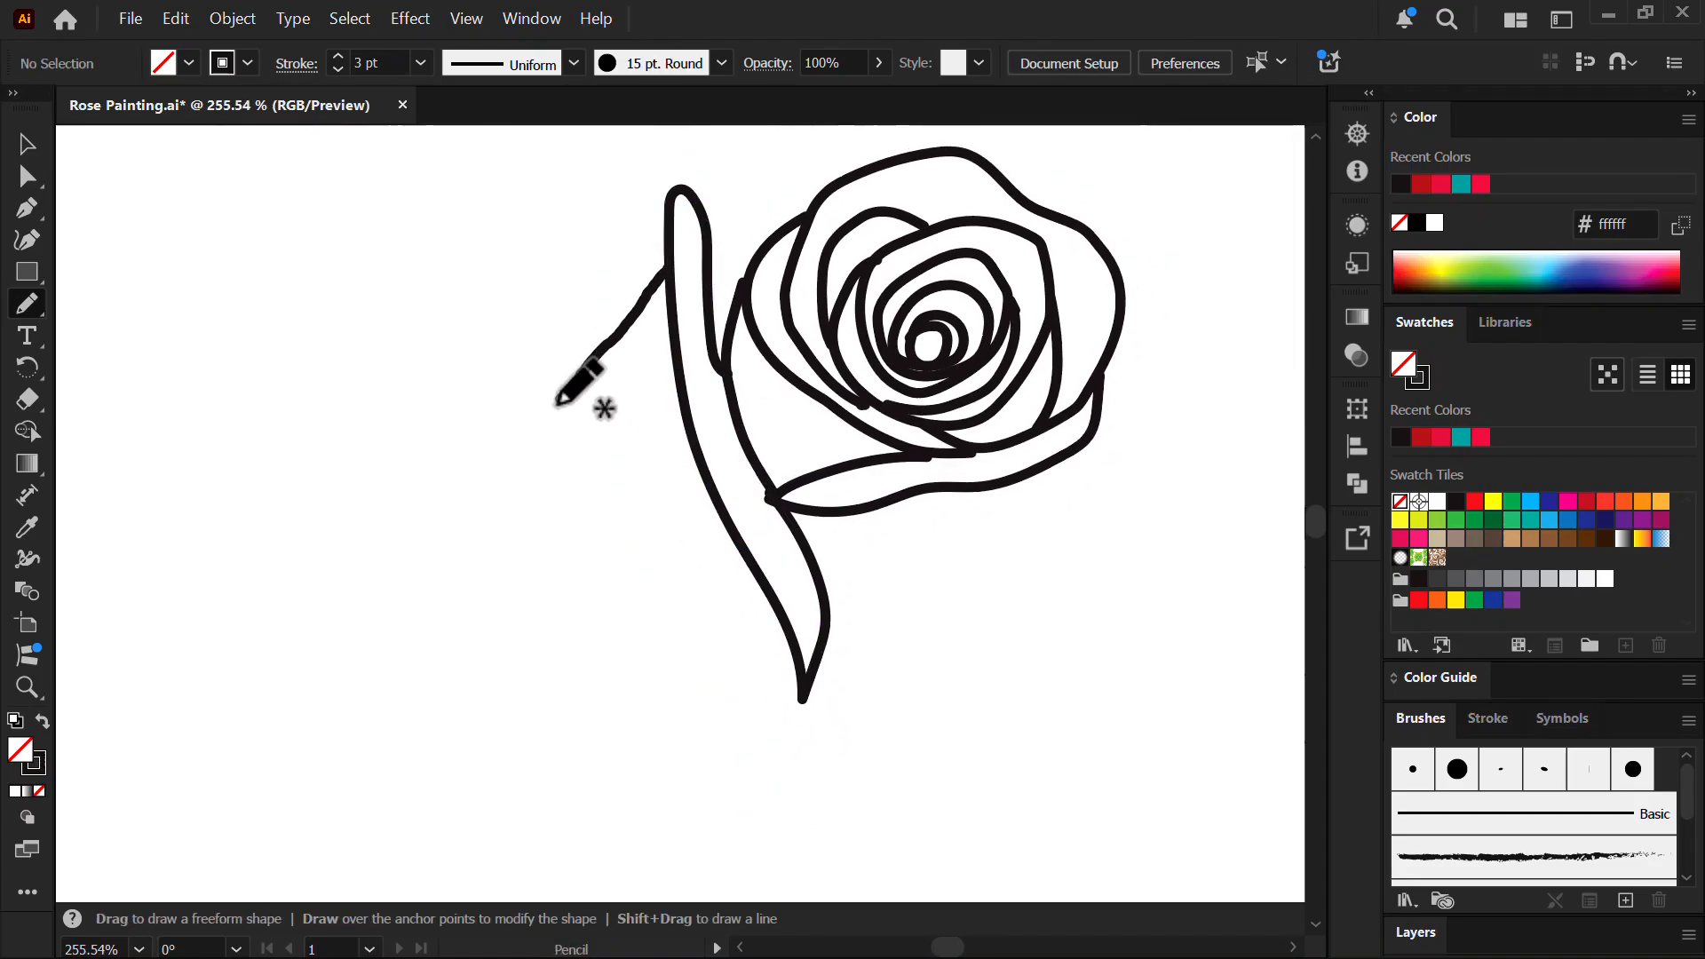
- Draw large outer petals down the left, around the bottom right, and over the top right
{"action": "mouse_move", "coordinate": [557, 402]}
{"action": "left_mouse_down"}
{"action": "mouse_move", "coordinate": [505, 611]}
{"action": "mouse_move", "coordinate": [622, 792]}
{"action": "mouse_move", "coordinate": [701, 828]}
{"action": "mouse_move", "coordinate": [804, 700]}
{"action": "left_mouse_up"}
{"action": "key", "text": "ctrl+shift+a"}
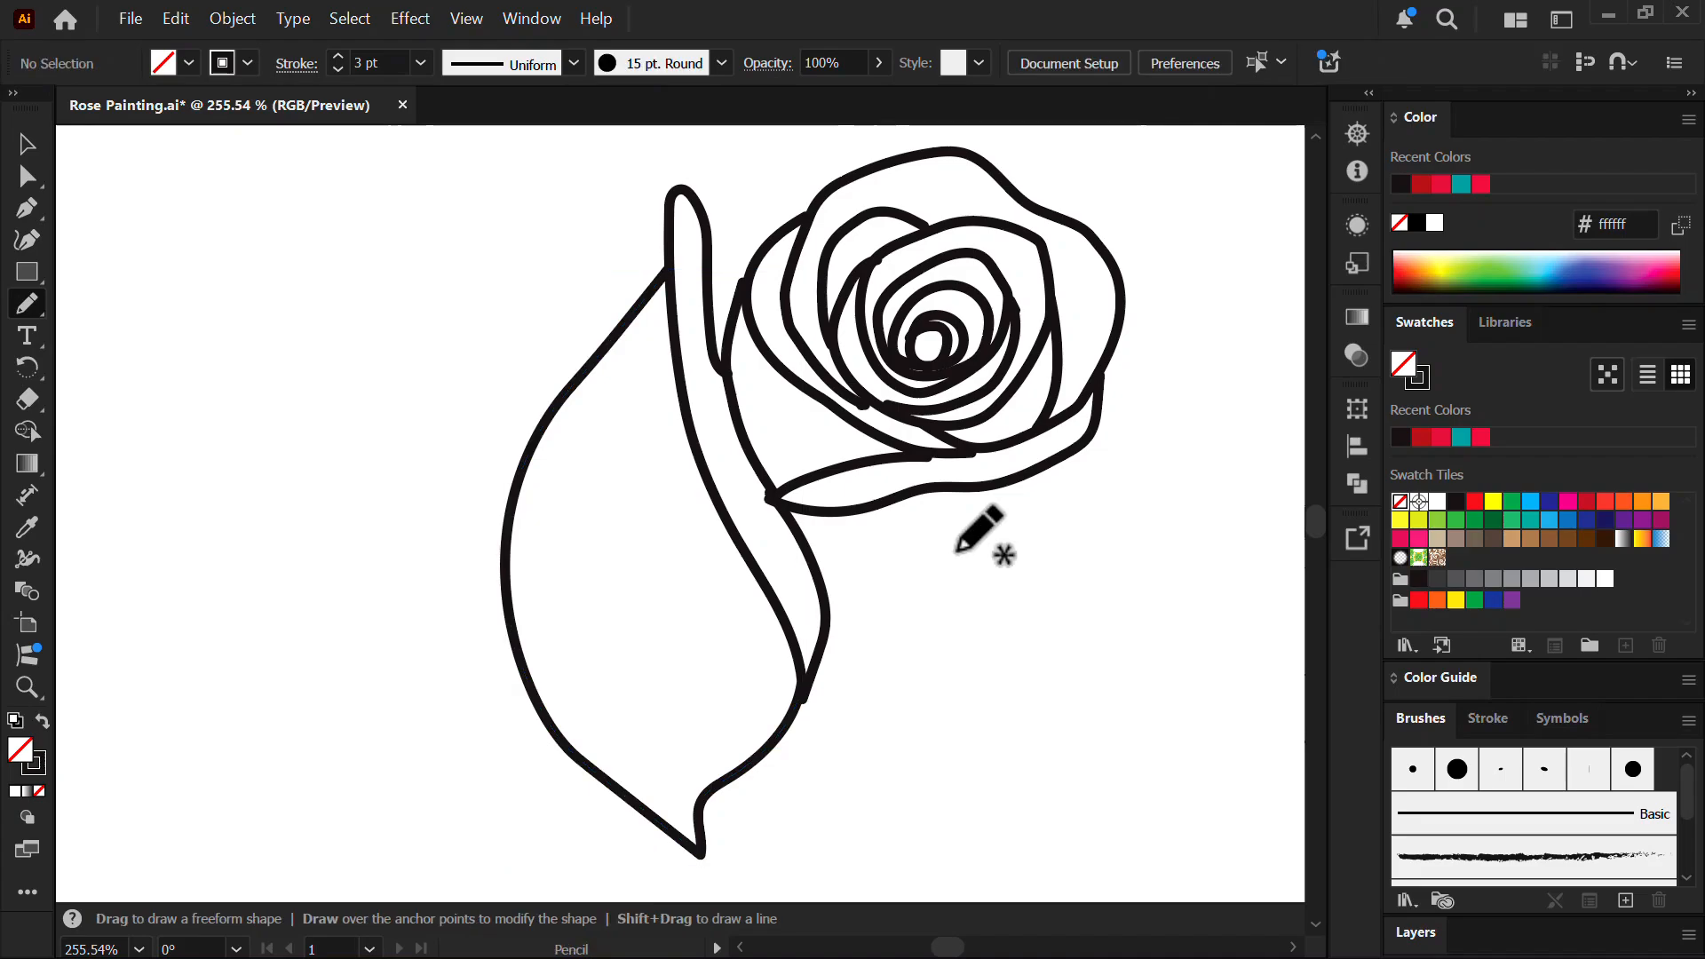
{"action": "mouse_move", "coordinate": [1035, 565]}
{"action": "left_mouse_down"}
{"action": "mouse_move", "coordinate": [933, 888]}
{"action": "mouse_move", "coordinate": [698, 857]}
{"action": "left_mouse_up"}
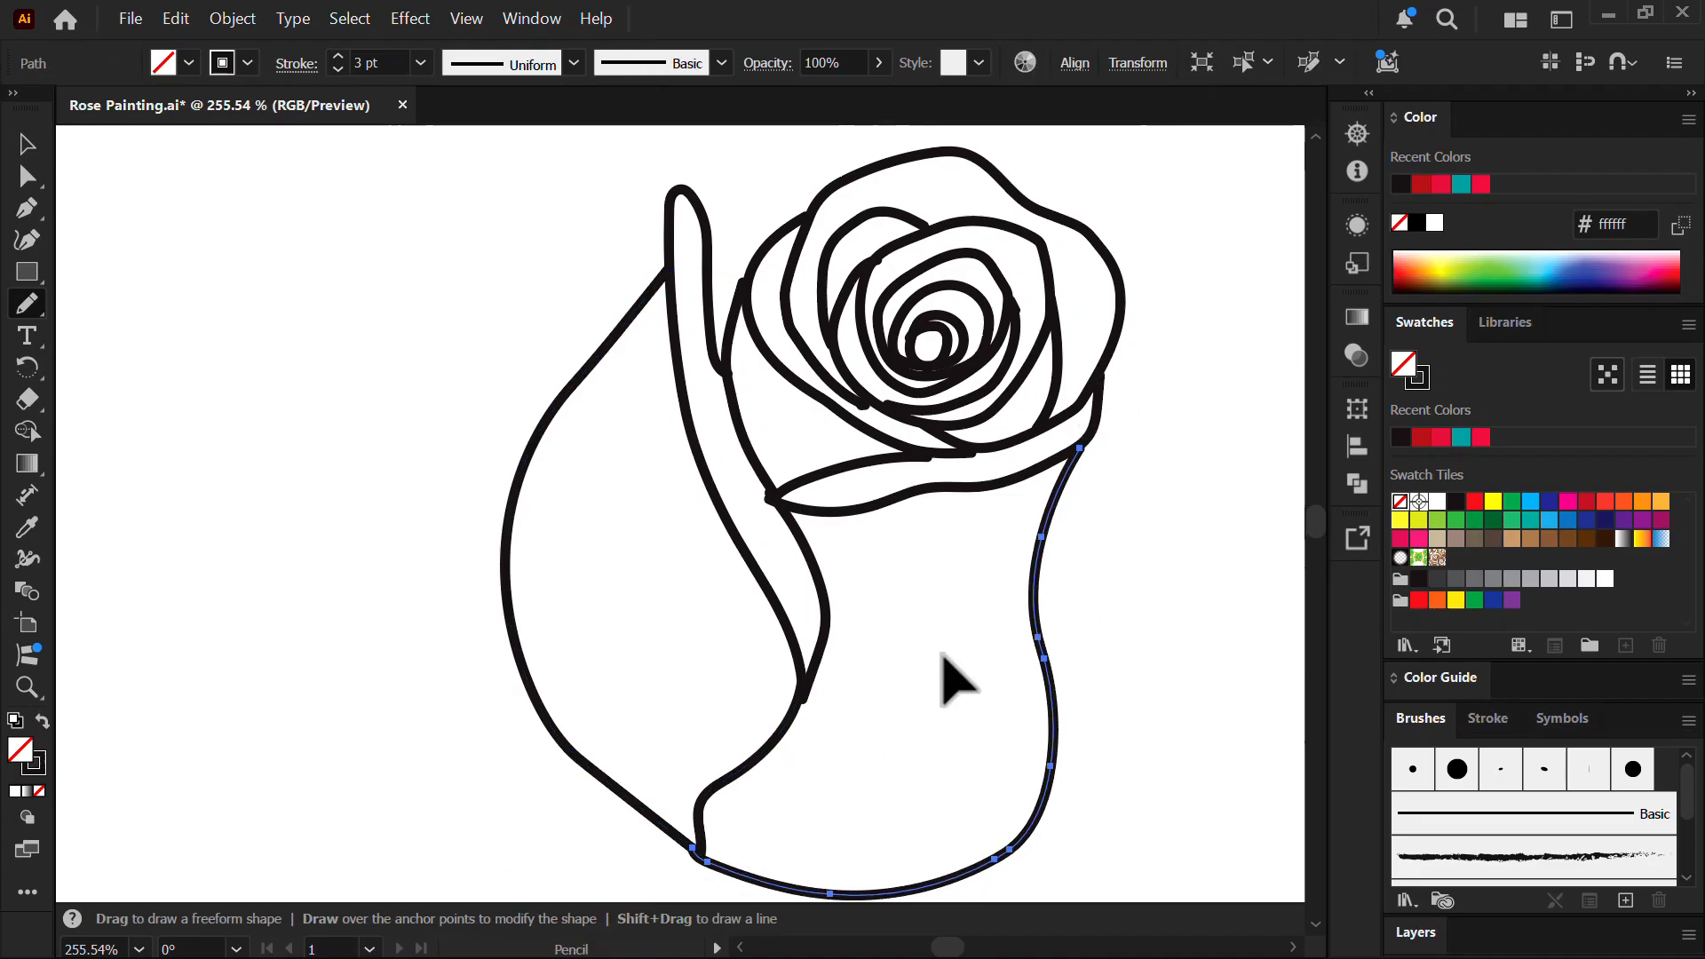
{"action": "key", "text": "ctrl+shift+a"}
{"action": "mouse_move", "coordinate": [1124, 316]}
{"action": "left_mouse_down"}
{"action": "mouse_move", "coordinate": [1189, 469]}
{"action": "mouse_move", "coordinate": [1160, 615]}
{"action": "mouse_move", "coordinate": [1052, 815]}
{"action": "left_mouse_up"}
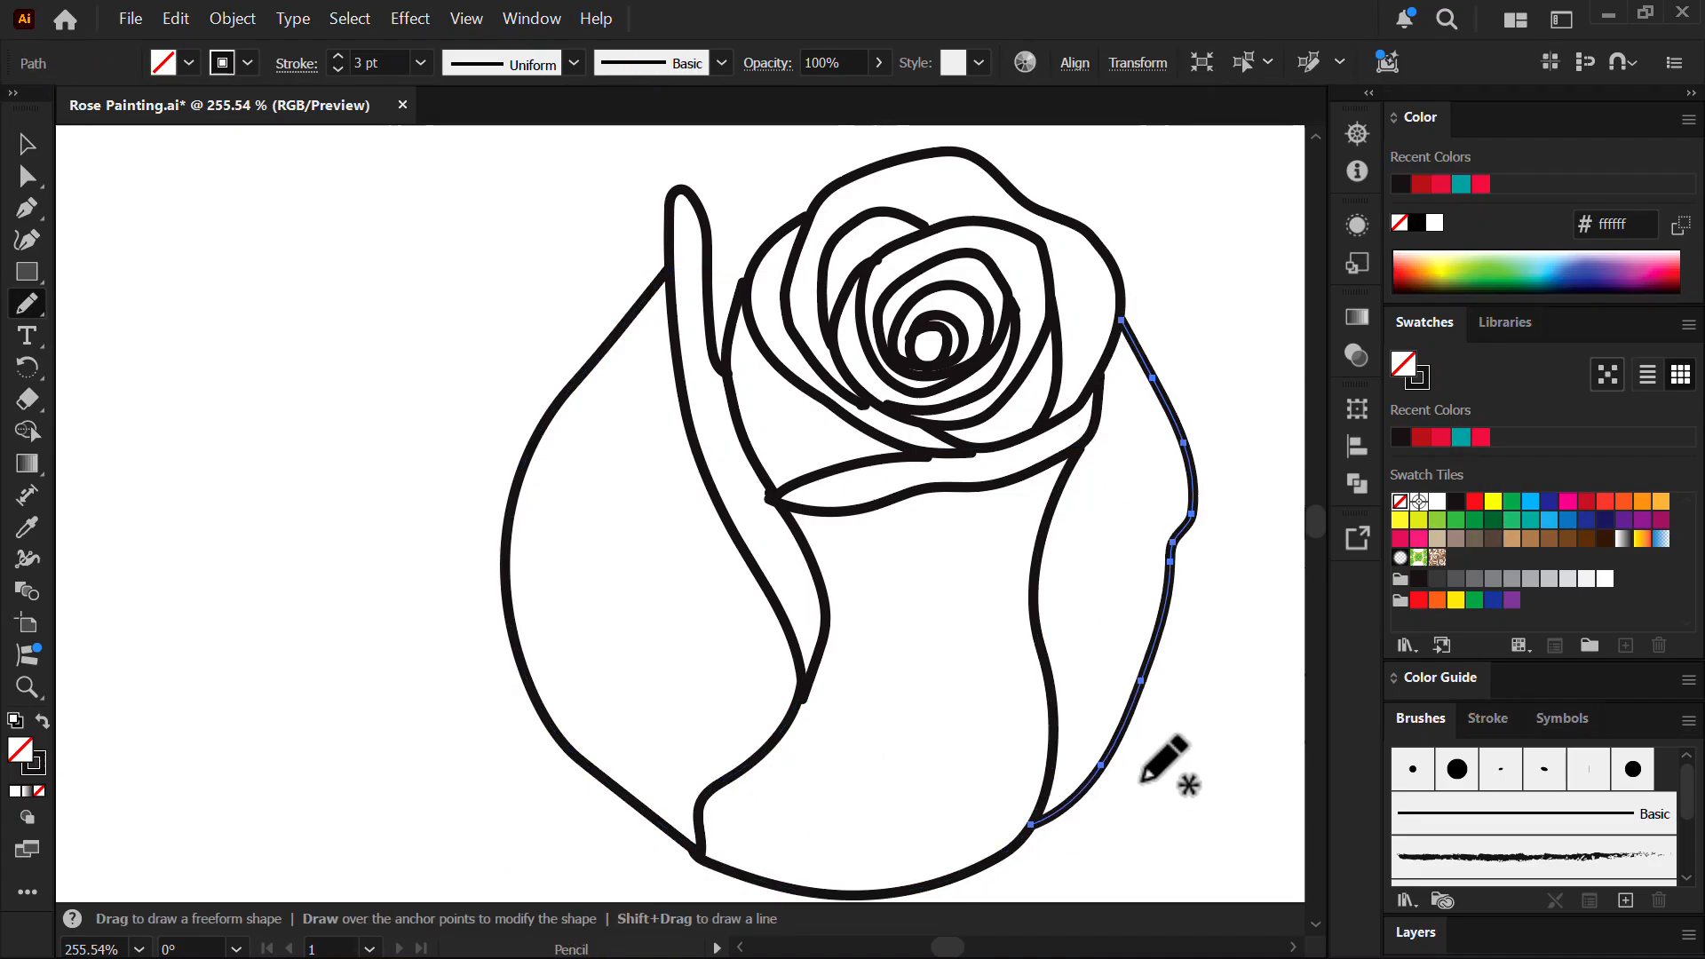
{"action": "key", "text": "ctrl+shift+a"}
{"action": "scroll", "coordinate": [888, 484], "scroll_direction": "down", "scroll_amount": 2}
{"action": "mouse_move", "coordinate": [594, 364]}
{"action": "left_mouse_down"}
{"action": "mouse_move", "coordinate": [715, 218]}
{"action": "mouse_move", "coordinate": [934, 222]}
{"action": "mouse_move", "coordinate": [1046, 457]}
{"action": "mouse_move", "coordinate": [912, 673]}
{"action": "left_mouse_up"}
- Draw the wide ruffled outer petal across the top, plus a petal edge toward the top right
{"action": "scroll", "coordinate": [945, 503], "scroll_direction": "down", "scroll_amount": 2}
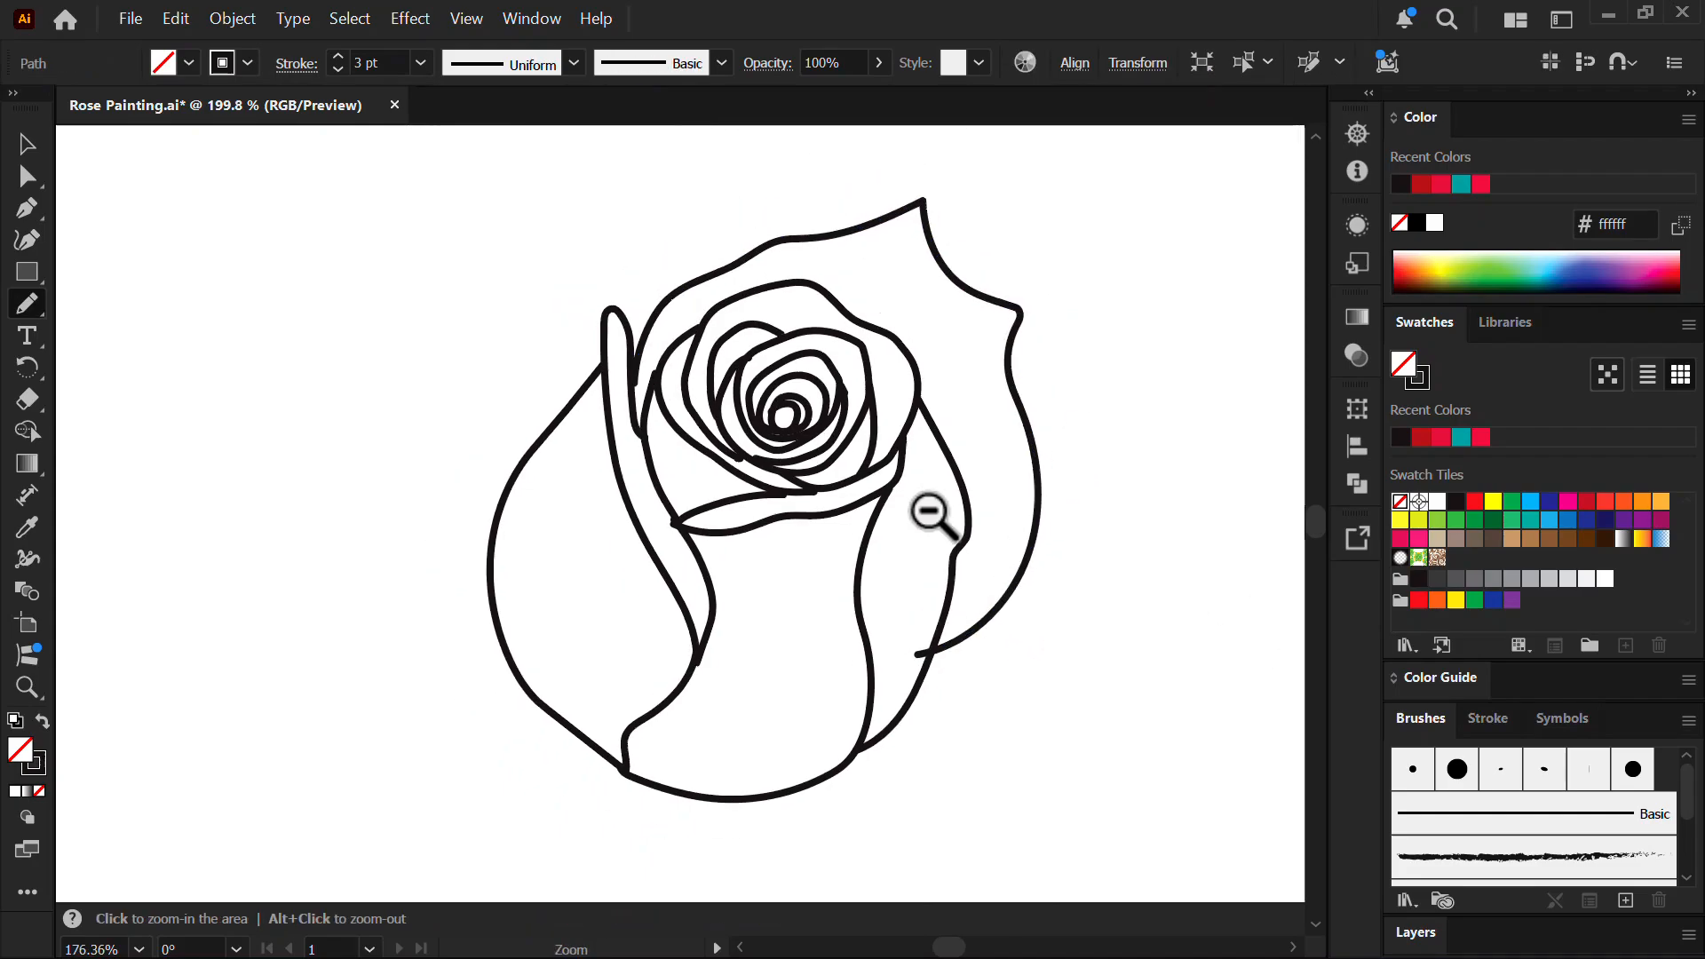
{"action": "scroll", "coordinate": [657, 356], "scroll_direction": "up", "scroll_amount": 2}
{"action": "mouse_move", "coordinate": [511, 672]}
{"action": "left_mouse_down"}
{"action": "mouse_move", "coordinate": [471, 655]}
{"action": "mouse_move", "coordinate": [355, 355]}
{"action": "mouse_move", "coordinate": [495, 174]}
{"action": "mouse_move", "coordinate": [993, 202]}
{"action": "left_mouse_up"}
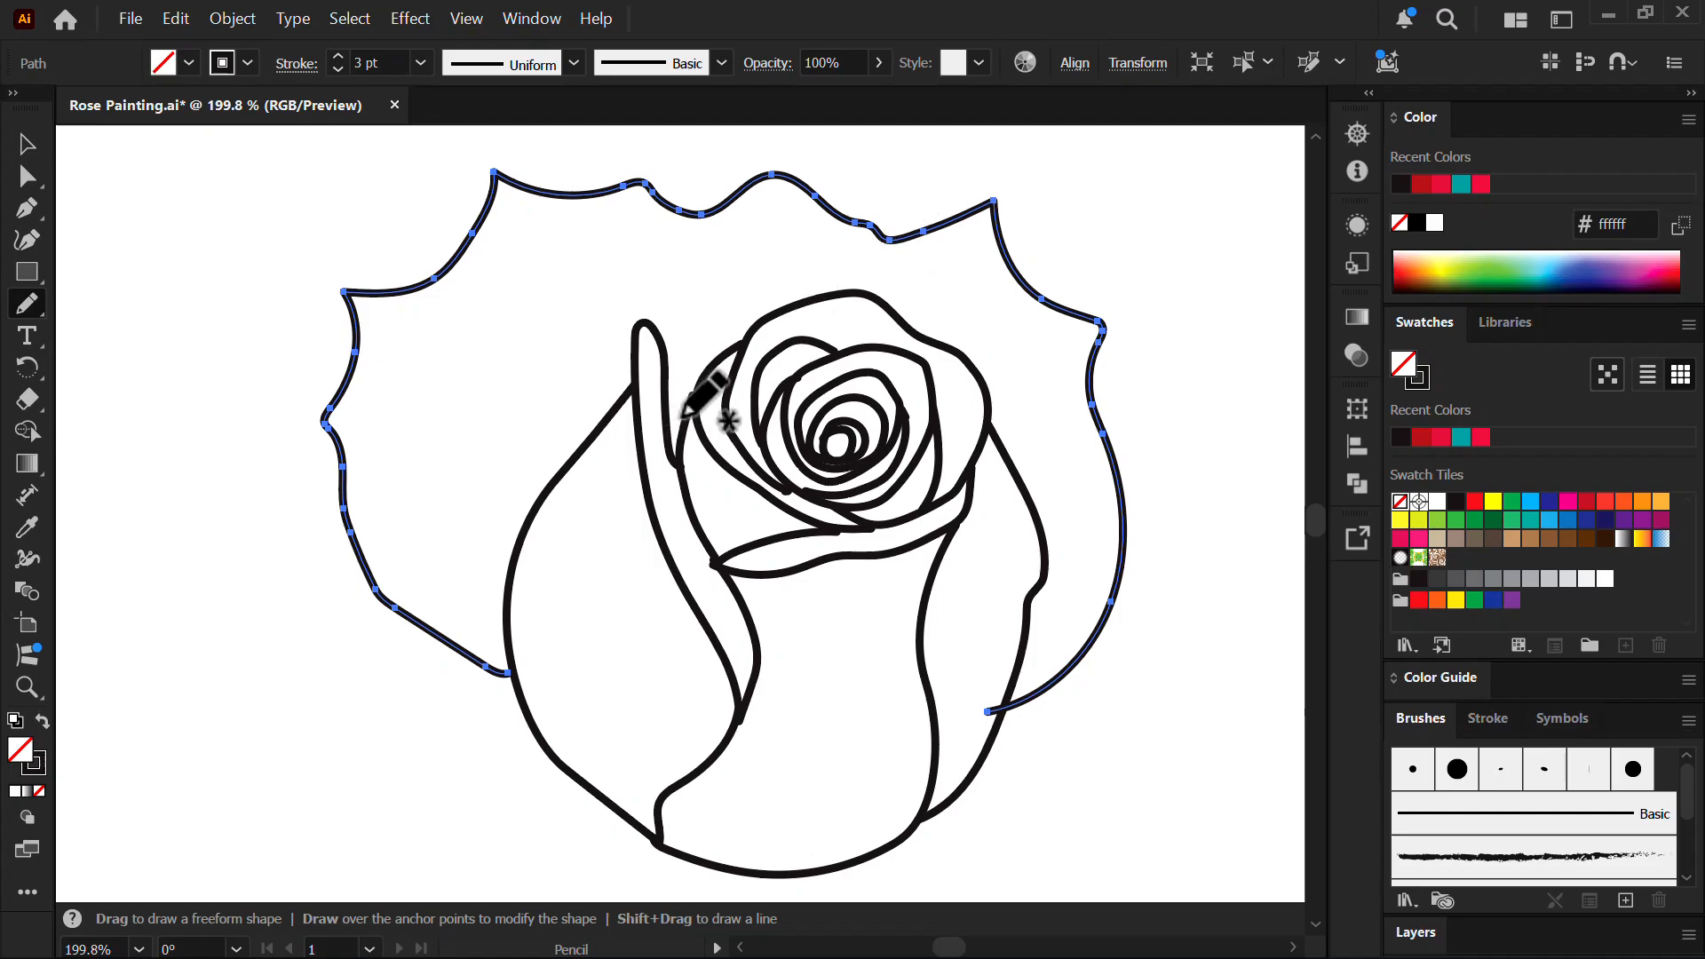
{"action": "key", "text": "ctrl+shift+a"}
{"action": "mouse_move", "coordinate": [670, 418]}
{"action": "left_mouse_down"}
{"action": "mouse_move", "coordinate": [679, 369]}
{"action": "mouse_move", "coordinate": [890, 239]}
{"action": "left_mouse_up"}
{"action": "key", "text": "ctrl+shift+a"}
- Add two fold lines inside the left petal, undoing a stray stroke
{"action": "mouse_move", "coordinate": [549, 487]}
{"action": "left_mouse_down"}
{"action": "mouse_move", "coordinate": [557, 410]}
{"action": "mouse_move", "coordinate": [686, 346]}
{"action": "left_mouse_up"}
{"action": "left_click_drag", "start_coordinate": [564, 278], "coordinate": [584, 379]}
{"action": "key", "text": "ctrl+z"}
{"action": "left_click", "coordinate": [566, 278], "text": "ctrl"}
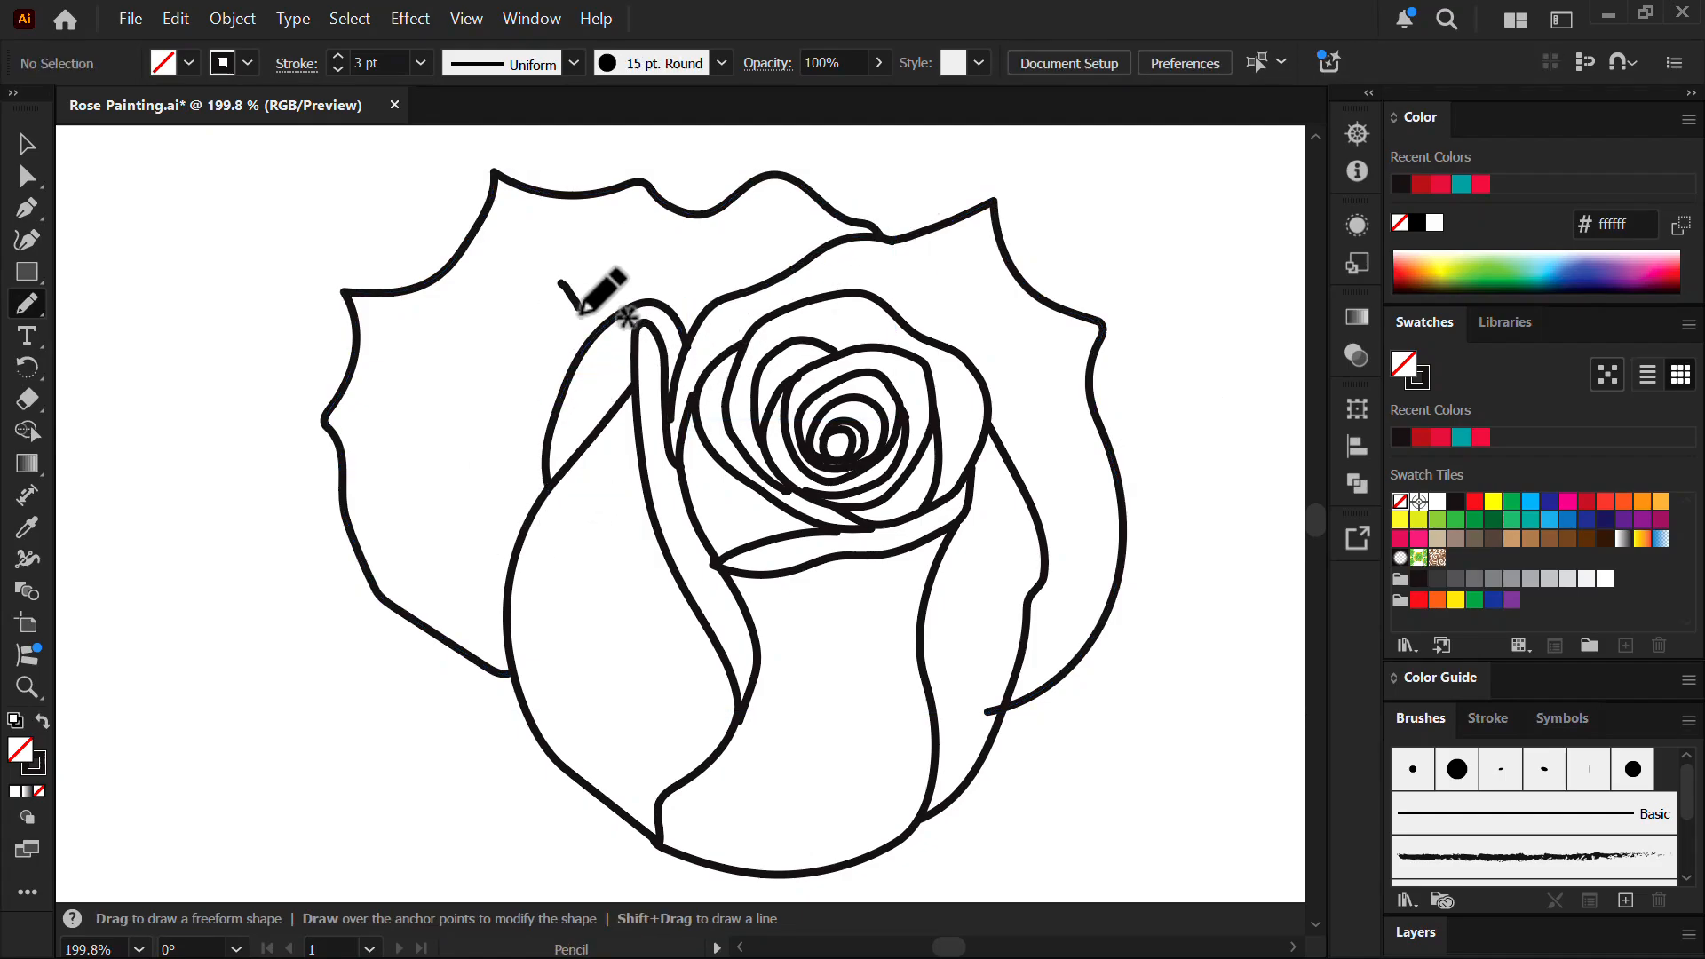
{"action": "key", "text": "ctrl+shift+a"}
{"action": "left_click_drag", "start_coordinate": [579, 315], "coordinate": [566, 382]}
{"action": "key", "text": "ctrl+shift+a"}
{"action": "left_click_drag", "start_coordinate": [453, 368], "coordinate": [528, 527]}
{"action": "key", "text": "ctrl+shift+a"}
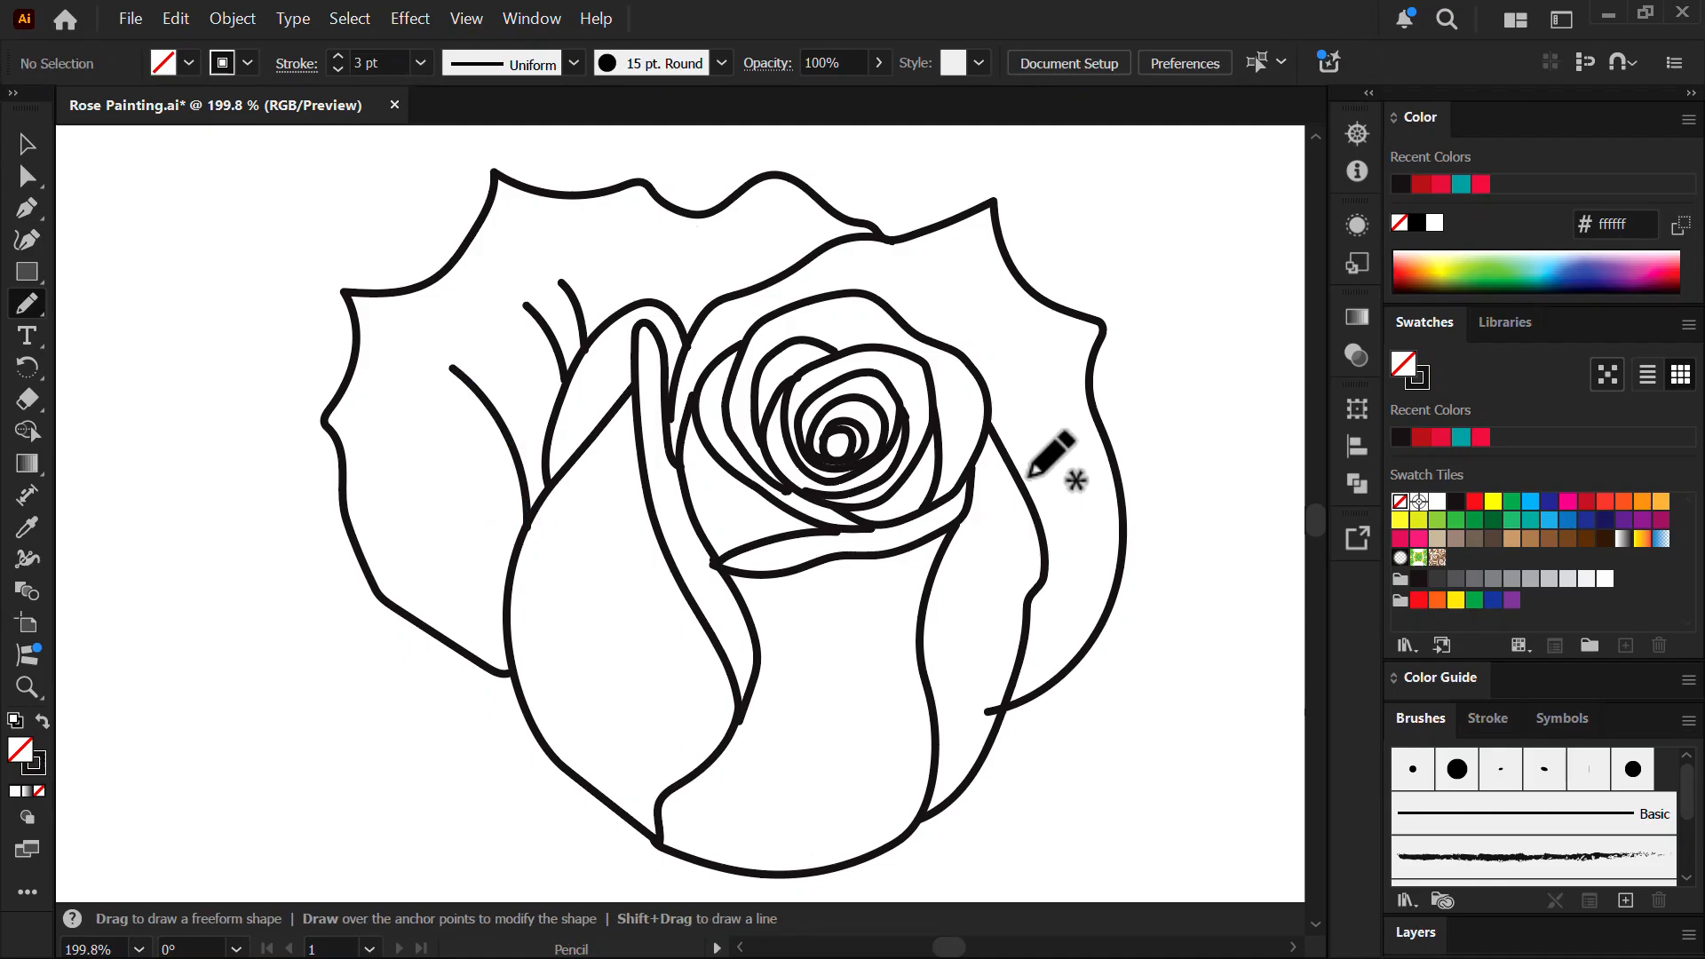
- Reframe to the right of the rose and outline a lower-right petal
{"action": "left_click_drag", "start_coordinate": [781, 414], "coordinate": [702, 418]}
{"action": "left_click_drag", "start_coordinate": [868, 605], "coordinate": [792, 507]}
{"action": "left_click_drag", "start_coordinate": [1050, 435], "coordinate": [1102, 431]}
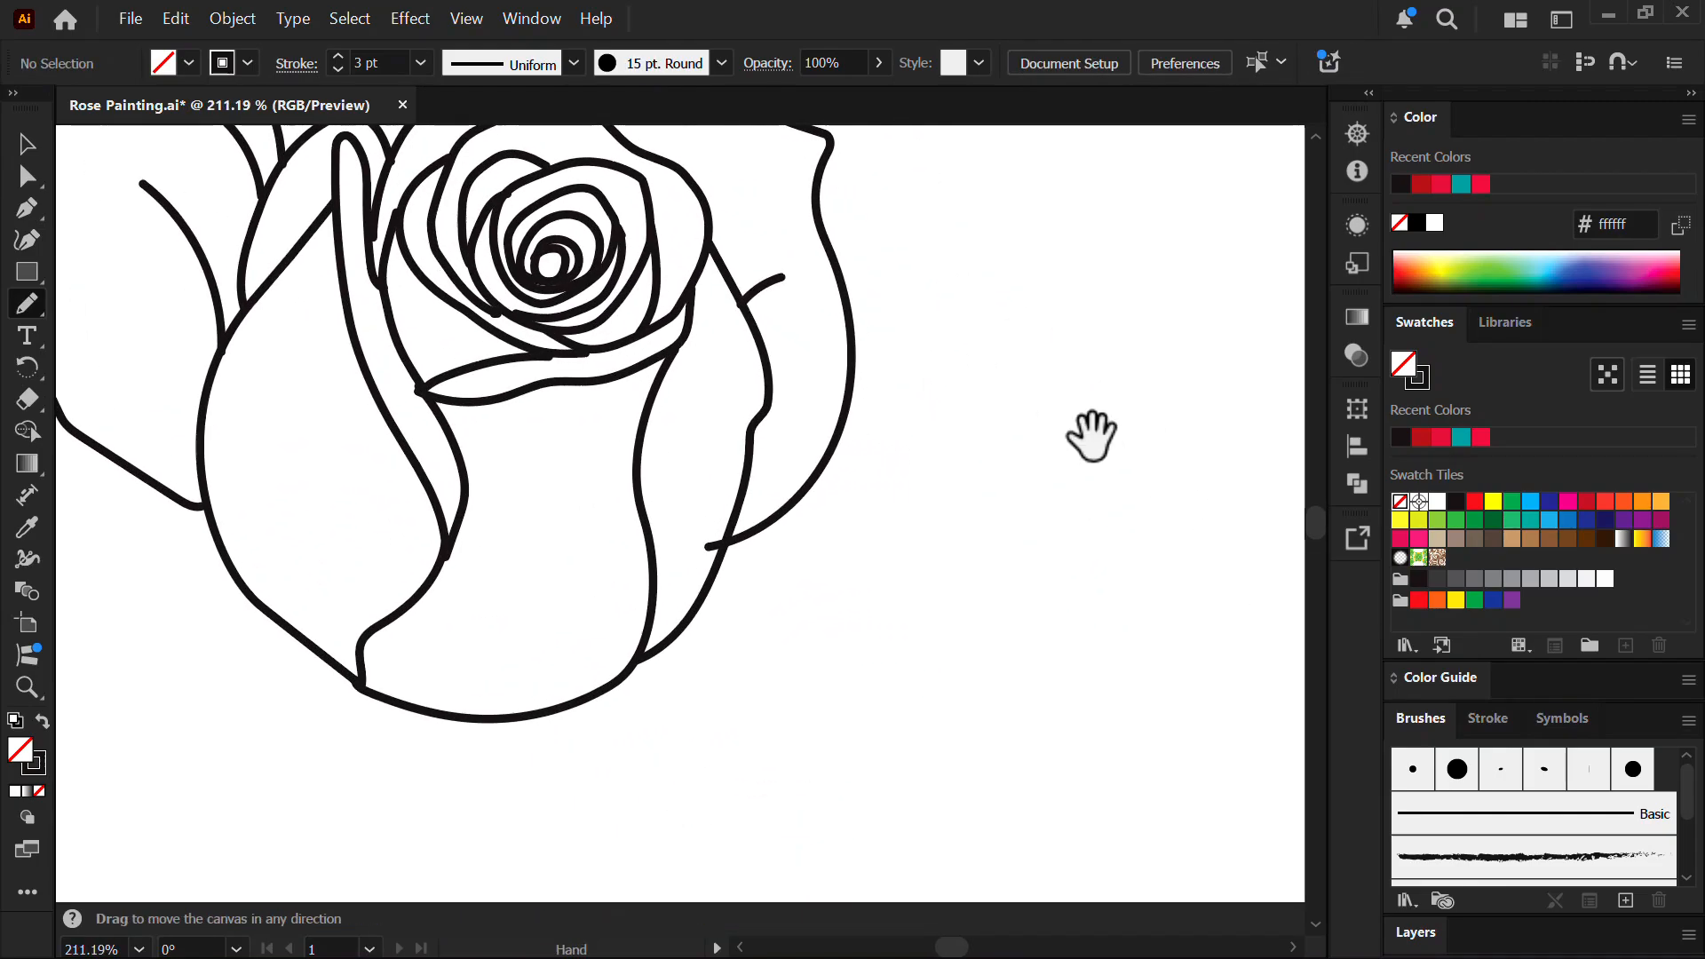
{"action": "mouse_move", "coordinate": [838, 286]}
{"action": "left_mouse_down"}
{"action": "mouse_move", "coordinate": [1017, 377]}
{"action": "mouse_move", "coordinate": [1076, 571]}
{"action": "mouse_move", "coordinate": [959, 780]}
{"action": "mouse_move", "coordinate": [523, 776]}
{"action": "mouse_move", "coordinate": [490, 734]}
{"action": "left_mouse_up"}
- Draw three vein lines inside the new petal and a short vein on the right petal
{"action": "left_click_drag", "start_coordinate": [602, 689], "coordinate": [762, 698]}
{"action": "left_click_drag", "start_coordinate": [666, 636], "coordinate": [890, 615]}
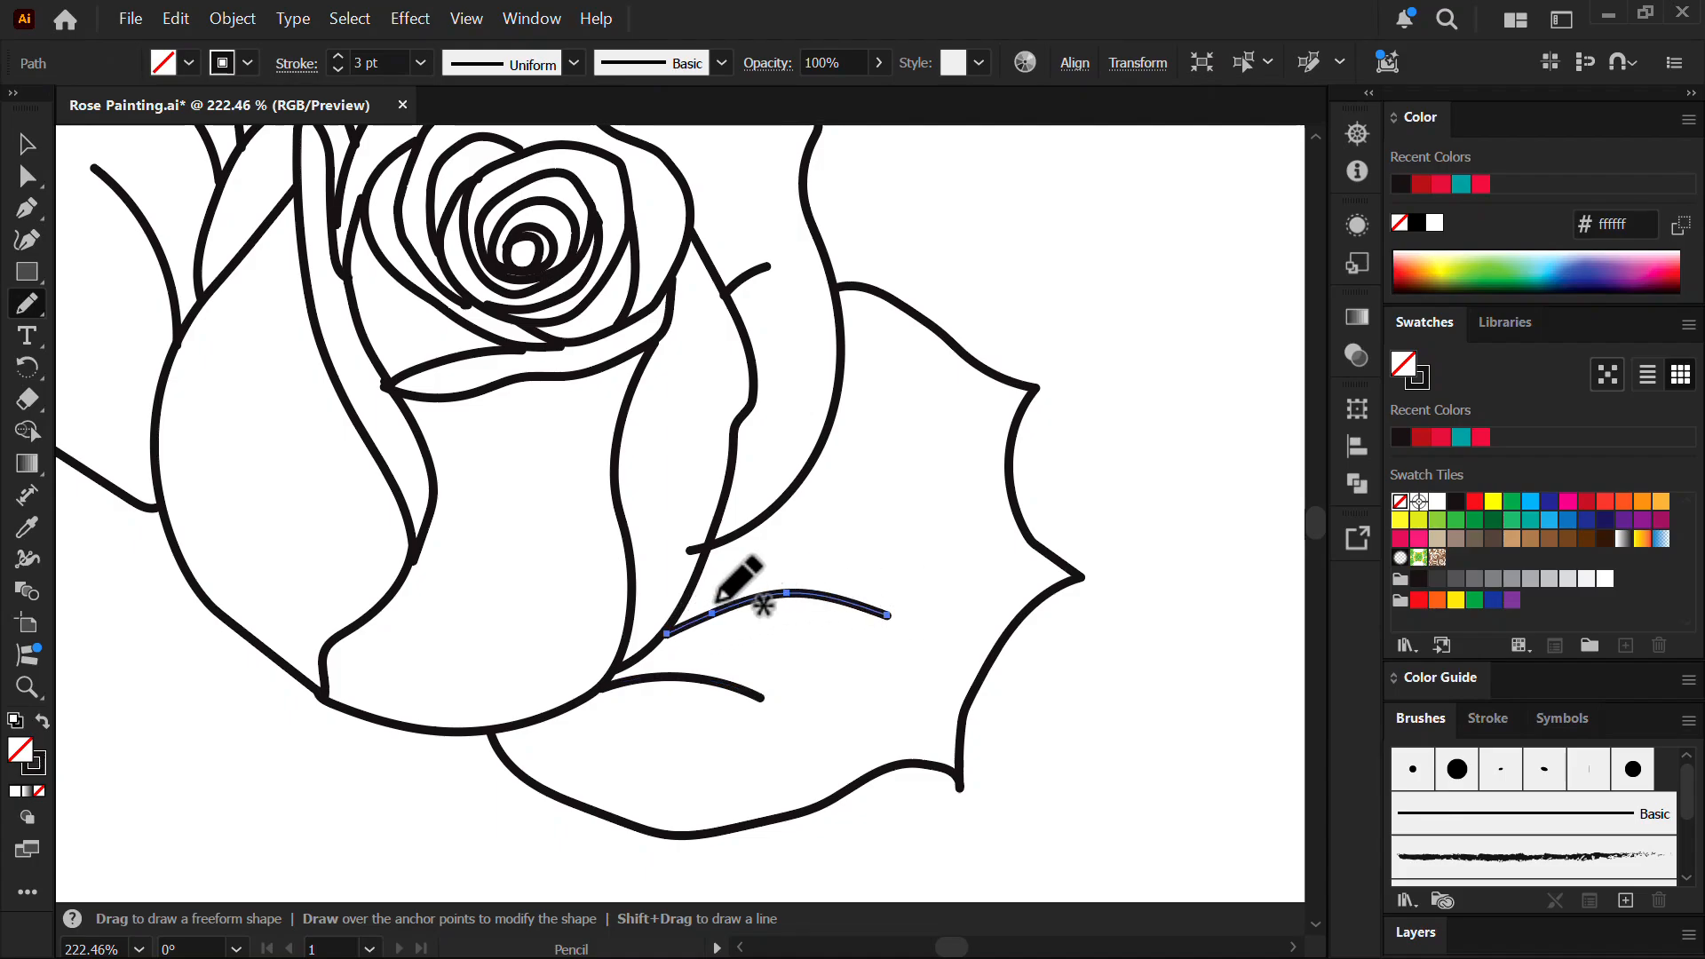
{"action": "left_click_drag", "start_coordinate": [691, 592], "coordinate": [923, 551]}
{"action": "left_click_drag", "start_coordinate": [818, 449], "coordinate": [908, 432]}
- Move to the lower right of the rose and outline the lower petal
{"action": "left_click_drag", "start_coordinate": [932, 373], "coordinate": [782, 436]}
{"action": "left_click_drag", "start_coordinate": [602, 529], "coordinate": [738, 430]}
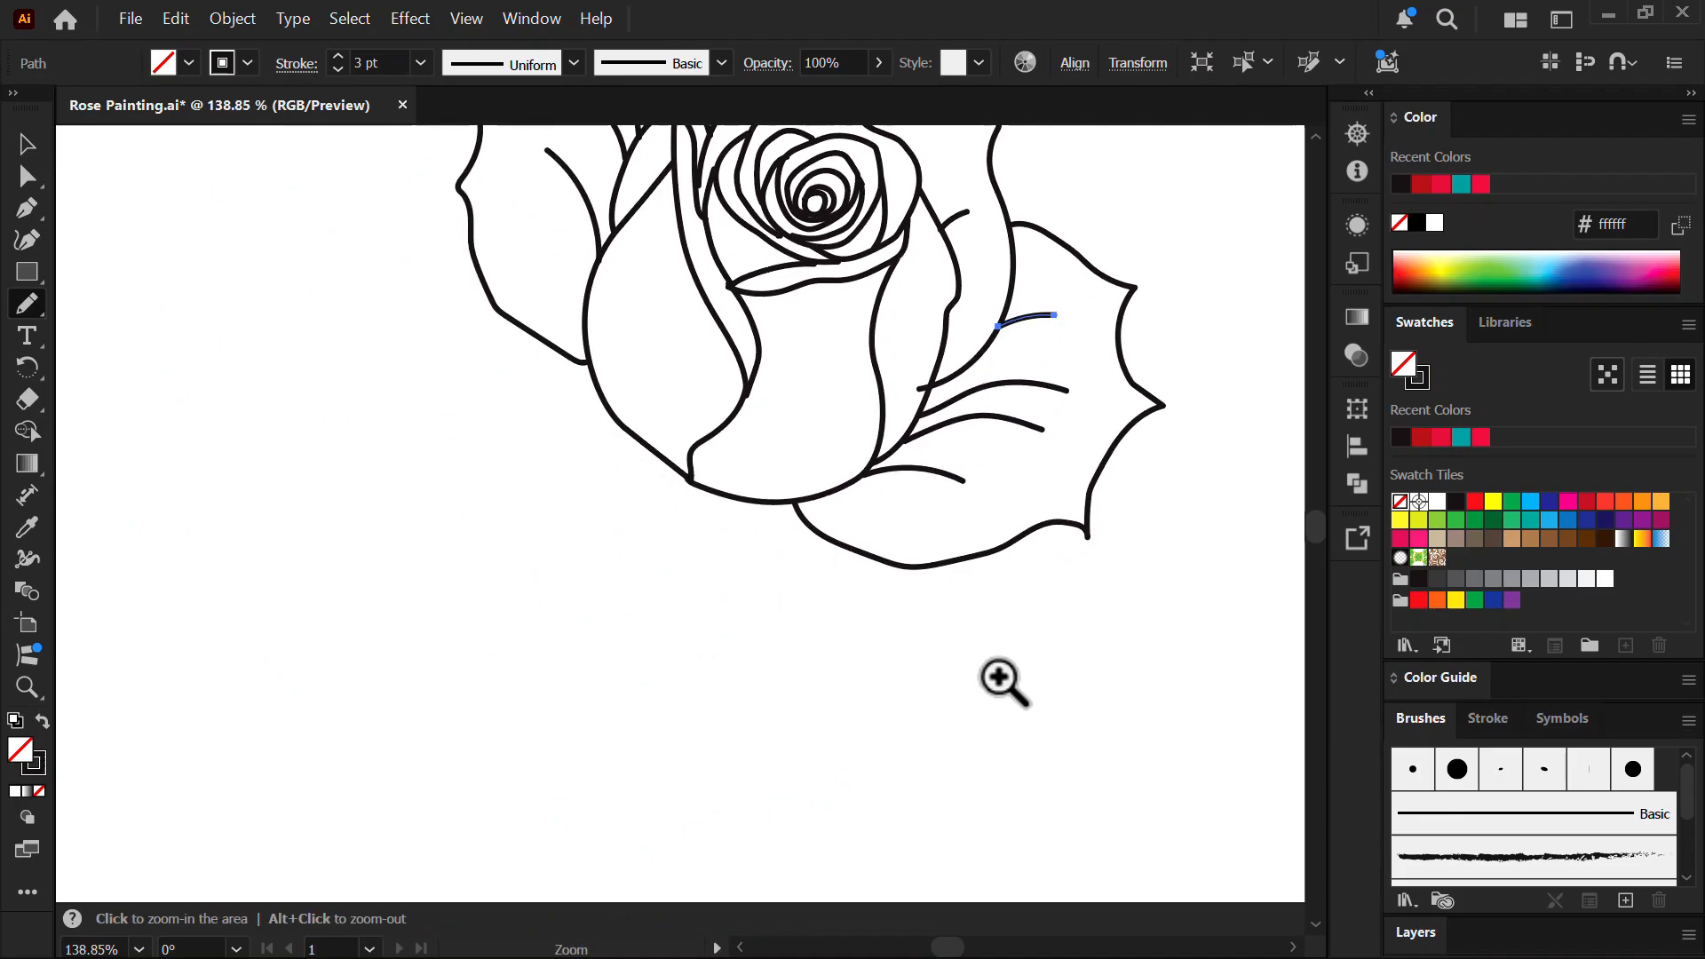
{"action": "left_click_drag", "start_coordinate": [997, 675], "coordinate": [1101, 657]}
{"action": "mouse_move", "coordinate": [907, 576]}
{"action": "left_mouse_down"}
{"action": "mouse_move", "coordinate": [1040, 699]}
{"action": "mouse_move", "coordinate": [1086, 715]}
{"action": "left_mouse_up"}
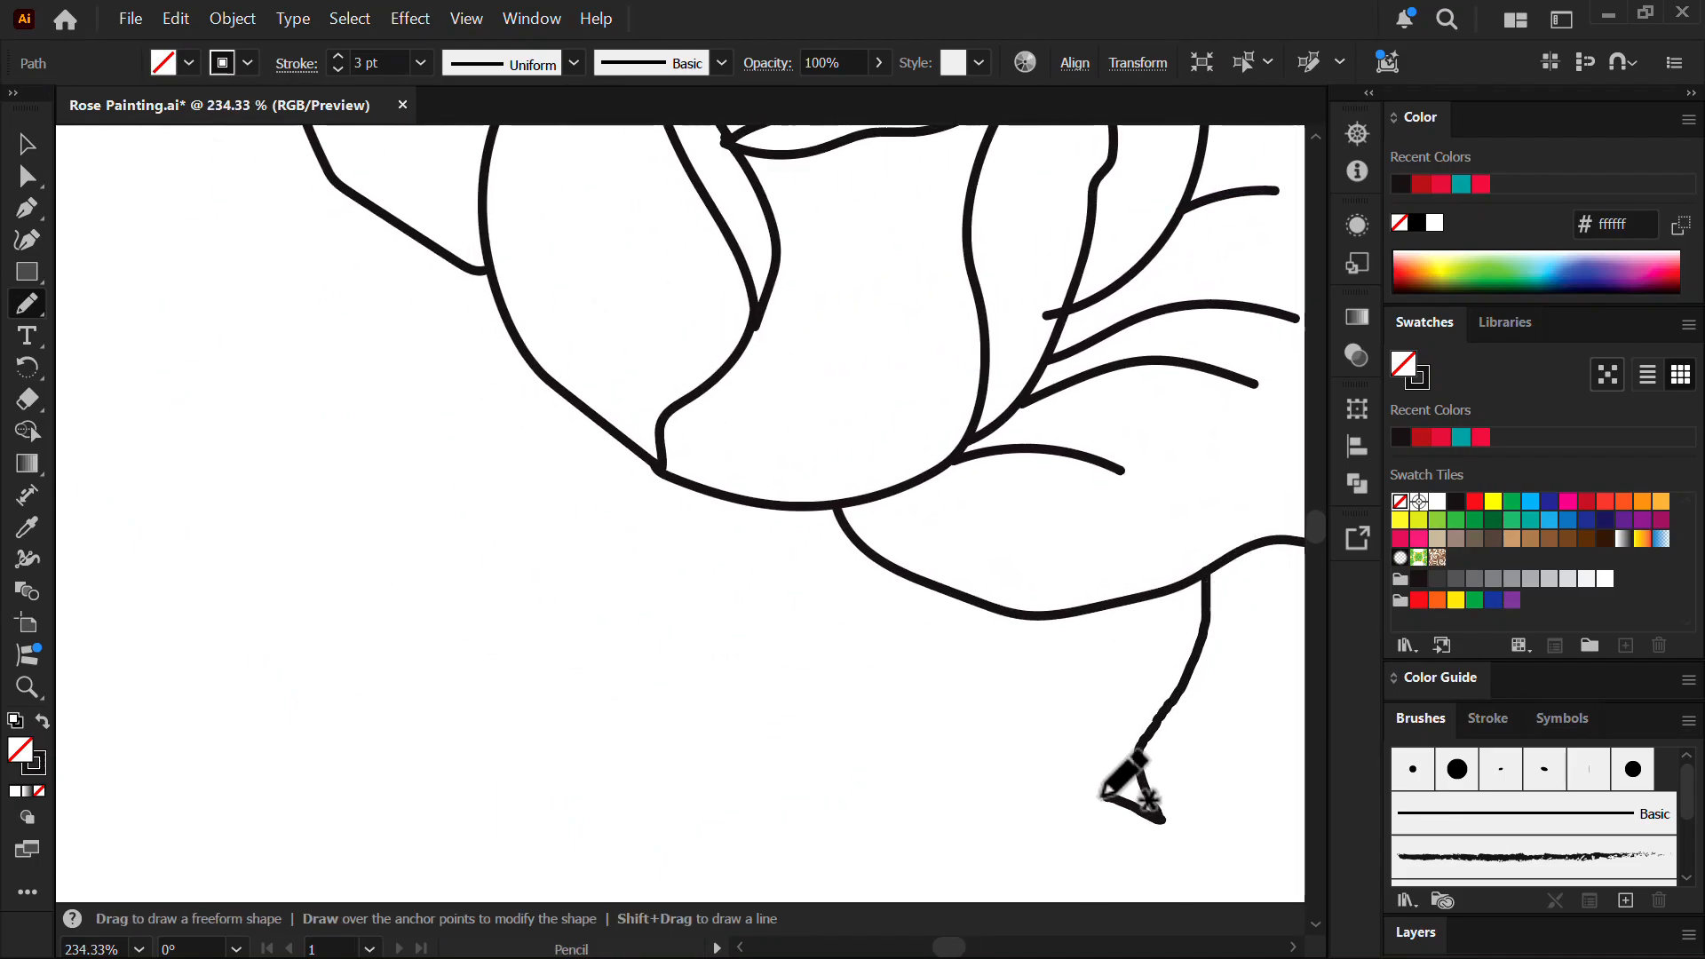
{"action": "mouse_move", "coordinate": [1104, 795]}
{"action": "left_mouse_down"}
{"action": "mouse_move", "coordinate": [869, 831]}
{"action": "mouse_move", "coordinate": [578, 601]}
{"action": "mouse_move", "coordinate": [786, 497]}
{"action": "left_mouse_up"}
{"action": "left_click", "coordinate": [435, 299], "text": "ctrl"}
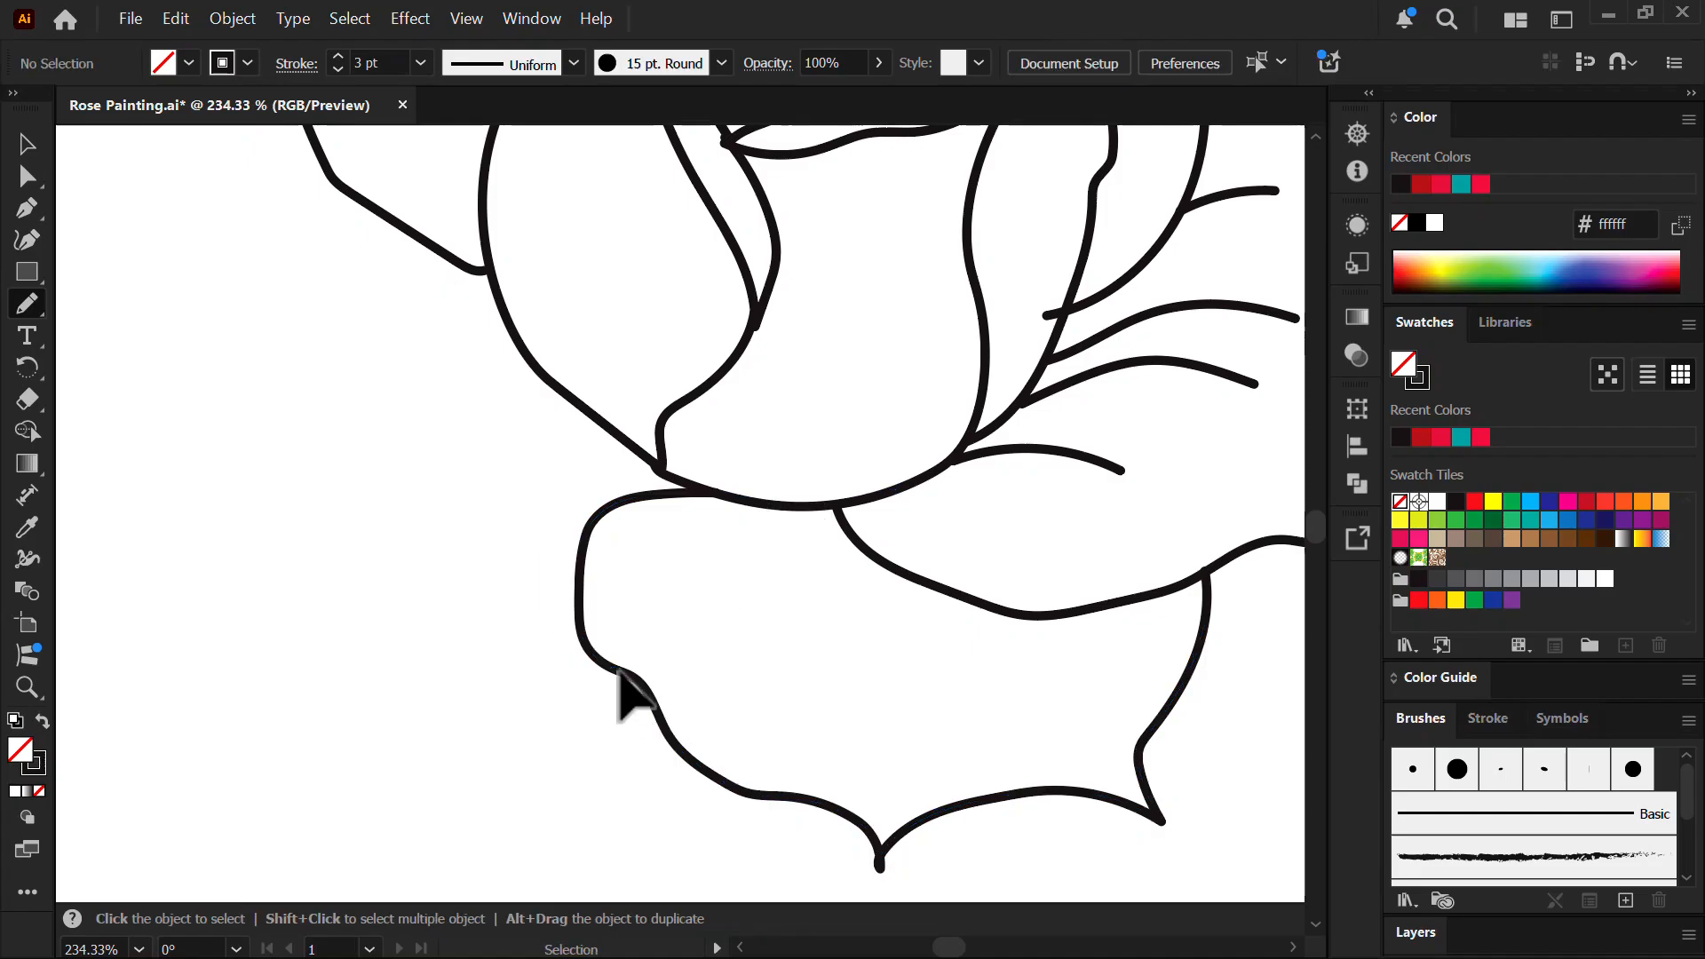
- Outline the left petal and add crease lines across the left and lower petals
{"action": "mouse_move", "coordinate": [604, 668]}
{"action": "left_mouse_down"}
{"action": "mouse_move", "coordinate": [263, 597]}
{"action": "mouse_move", "coordinate": [205, 442]}
{"action": "mouse_move", "coordinate": [167, 253]}
{"action": "mouse_move", "coordinate": [315, 149]}
{"action": "left_mouse_up"}
{"action": "left_click_drag", "start_coordinate": [389, 500], "coordinate": [661, 469]}
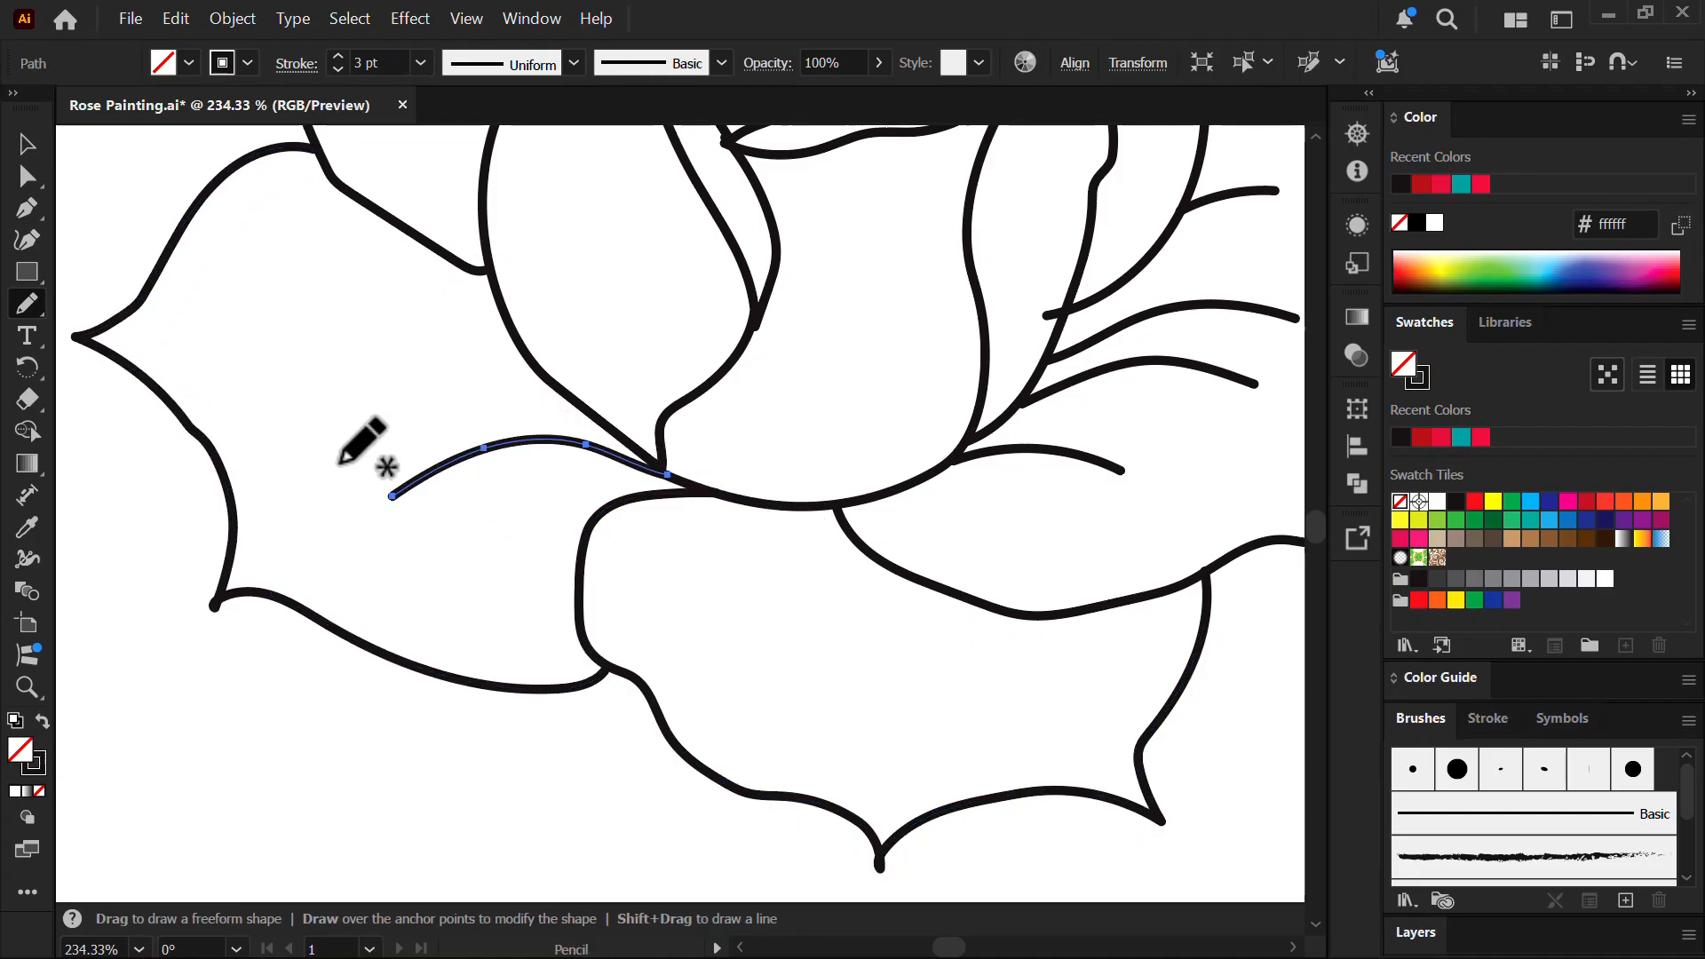
{"action": "mouse_move", "coordinate": [358, 441]}
{"action": "left_mouse_down"}
{"action": "mouse_move", "coordinate": [429, 403]}
{"action": "mouse_move", "coordinate": [662, 466]}
{"action": "left_mouse_up"}
{"action": "left_click_drag", "start_coordinate": [272, 334], "coordinate": [539, 361]}
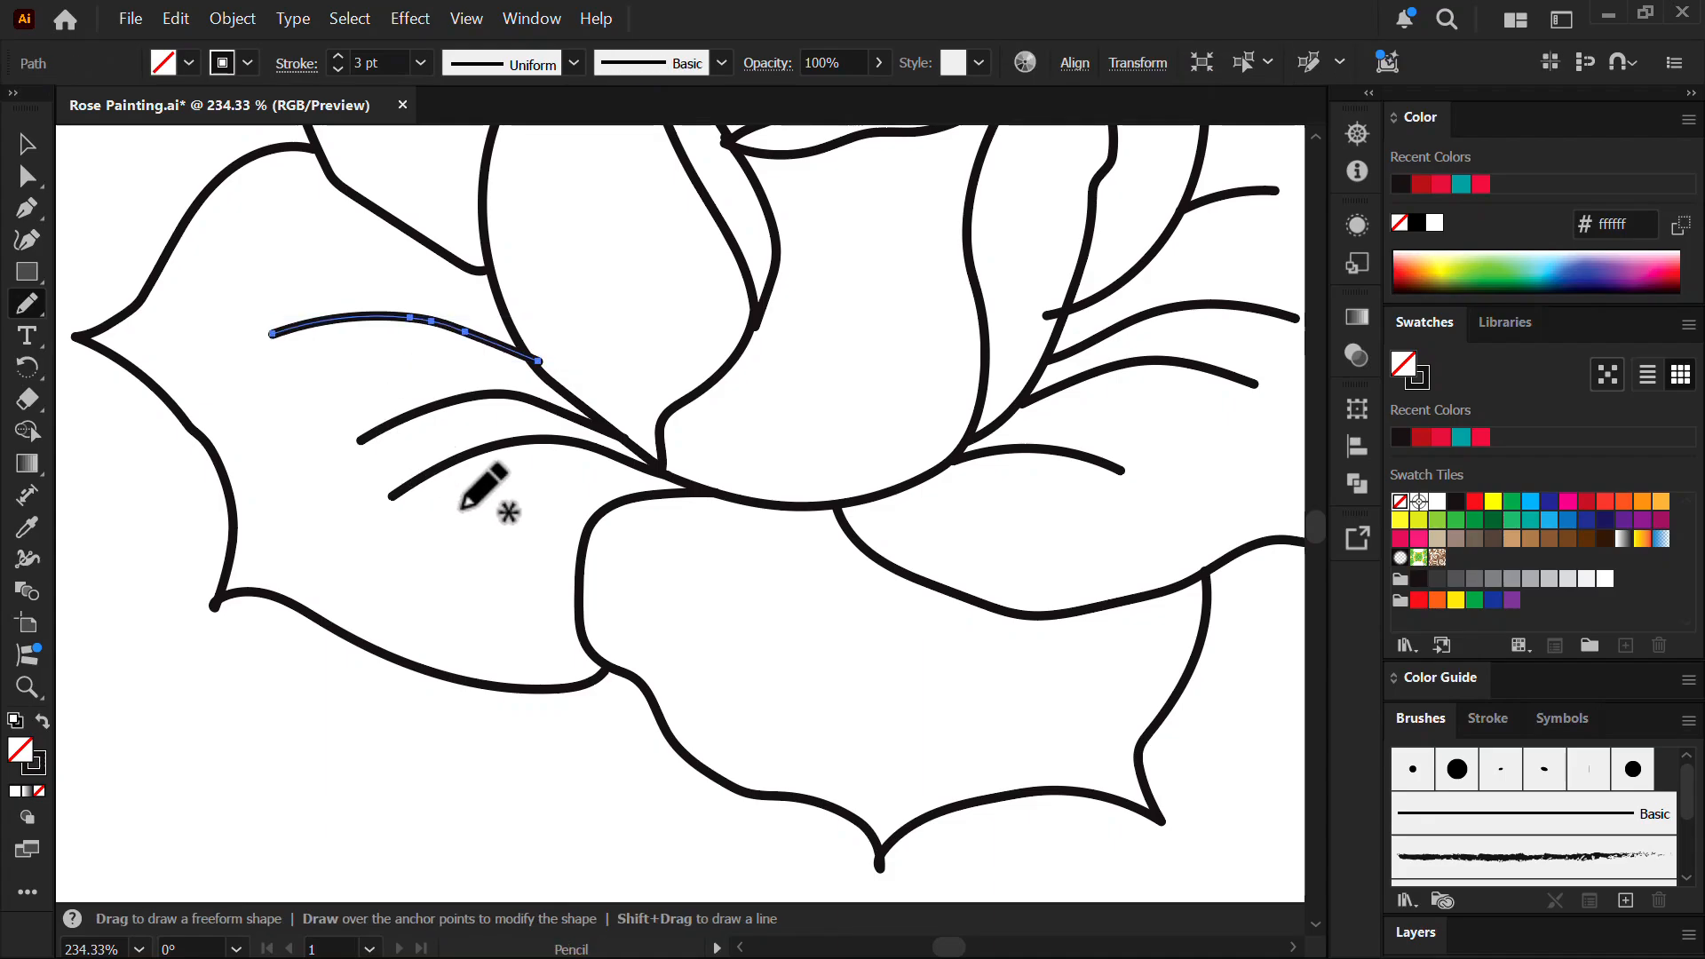
{"action": "left_click_drag", "start_coordinate": [769, 508], "coordinate": [823, 704]}
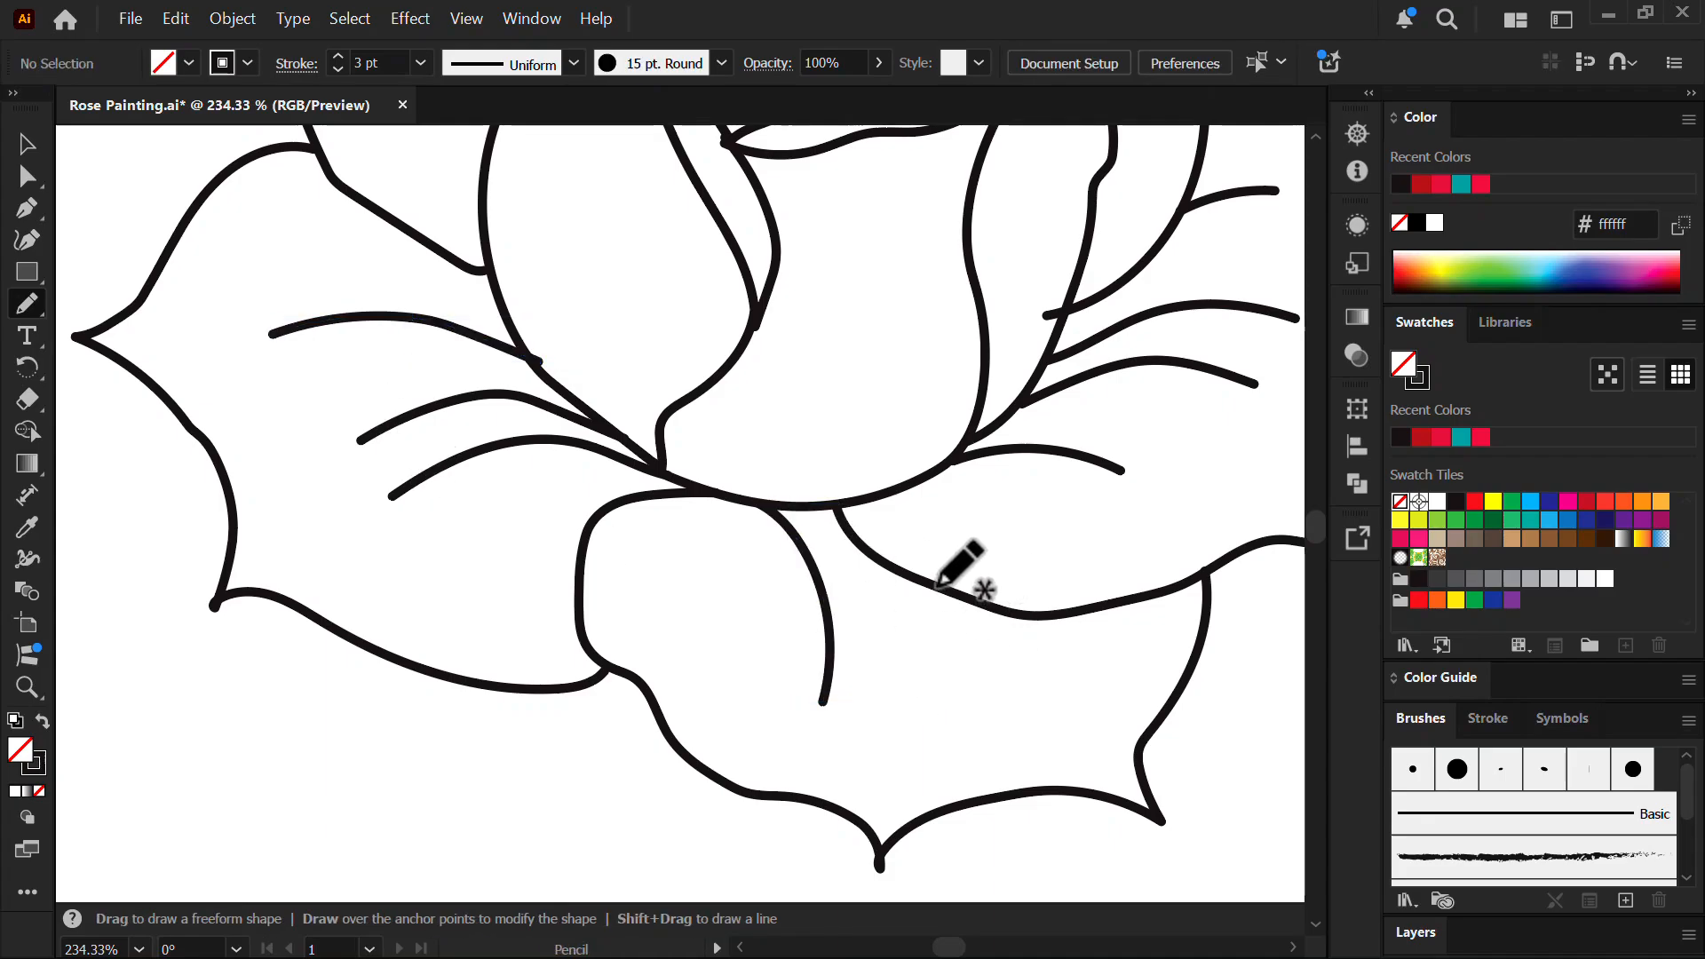
{"action": "mouse_move", "coordinate": [938, 587]}
{"action": "left_mouse_down"}
{"action": "mouse_move", "coordinate": [1033, 685]}
{"action": "mouse_move", "coordinate": [937, 464]}
{"action": "left_mouse_up"}
{"action": "left_click_drag", "start_coordinate": [869, 786], "coordinate": [864, 552]}
{"action": "mouse_move", "coordinate": [867, 666]}
{"action": "left_mouse_down"}
{"action": "mouse_move", "coordinate": [835, 442]}
{"action": "mouse_move", "coordinate": [901, 417]}
{"action": "left_mouse_up"}
- Draw curved sepal lines under the petal edge
{"action": "mouse_move", "coordinate": [761, 257]}
{"action": "left_mouse_down"}
{"action": "mouse_move", "coordinate": [770, 420]}
{"action": "mouse_move", "coordinate": [840, 324]}
{"action": "left_mouse_up"}
{"action": "mouse_move", "coordinate": [947, 414]}
{"action": "left_mouse_down"}
{"action": "mouse_move", "coordinate": [1016, 421]}
{"action": "mouse_move", "coordinate": [891, 864]}
{"action": "mouse_move", "coordinate": [944, 575]}
{"action": "left_mouse_up"}
{"action": "left_click_drag", "start_coordinate": [889, 106], "coordinate": [938, 191]}
- Draw the stem down from the base of the flower
{"action": "left_click_drag", "start_coordinate": [588, 109], "coordinate": [540, 104]}
{"action": "left_click_drag", "start_coordinate": [764, 367], "coordinate": [806, 367]}
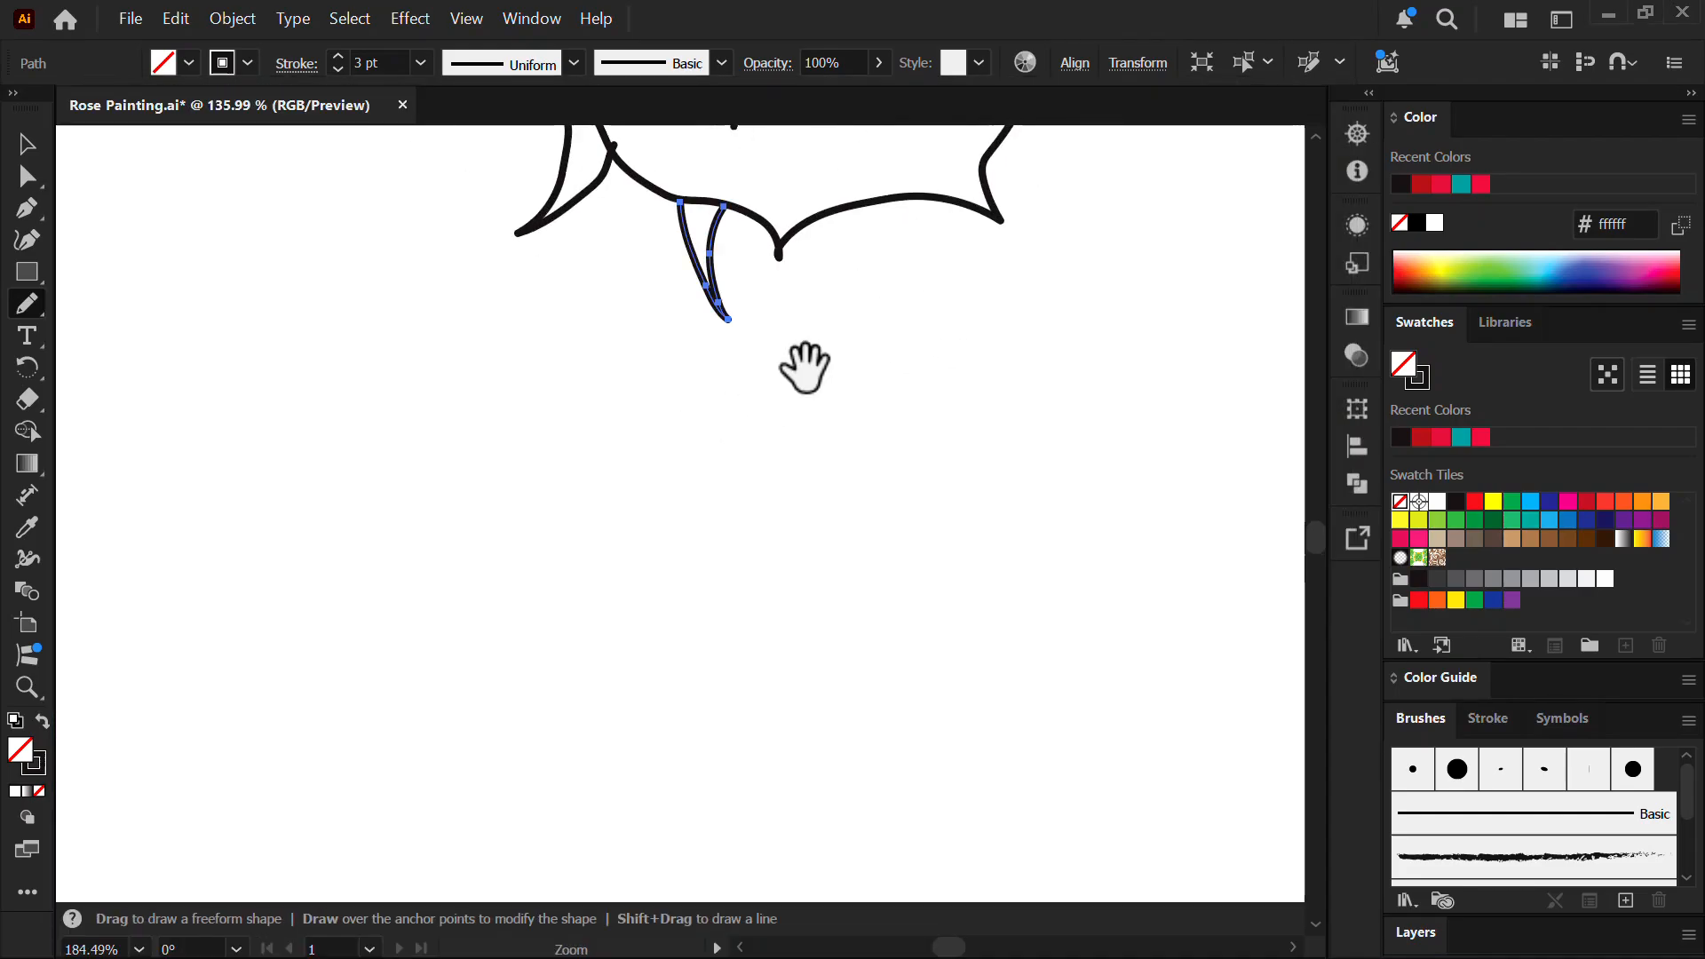
{"action": "left_click", "coordinate": [180, 318], "text": "ctrl"}
{"action": "left_click_drag", "start_coordinate": [624, 277], "coordinate": [647, 564]}
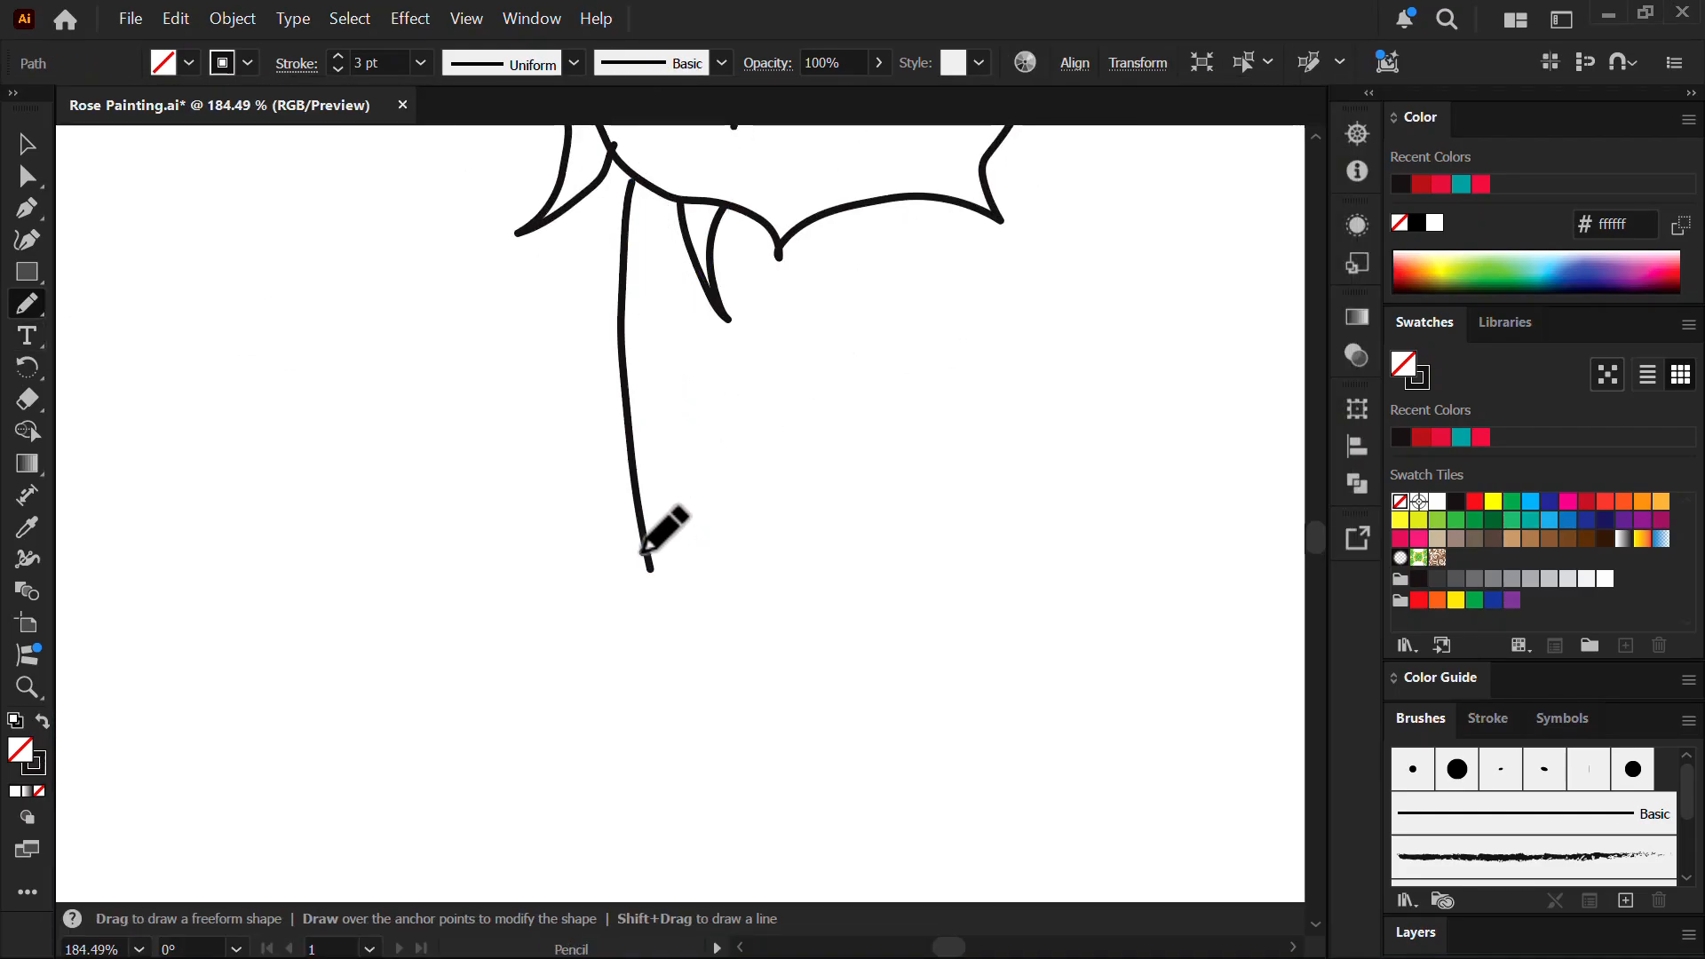
{"action": "left_click", "coordinate": [653, 573], "text": "ctrl"}
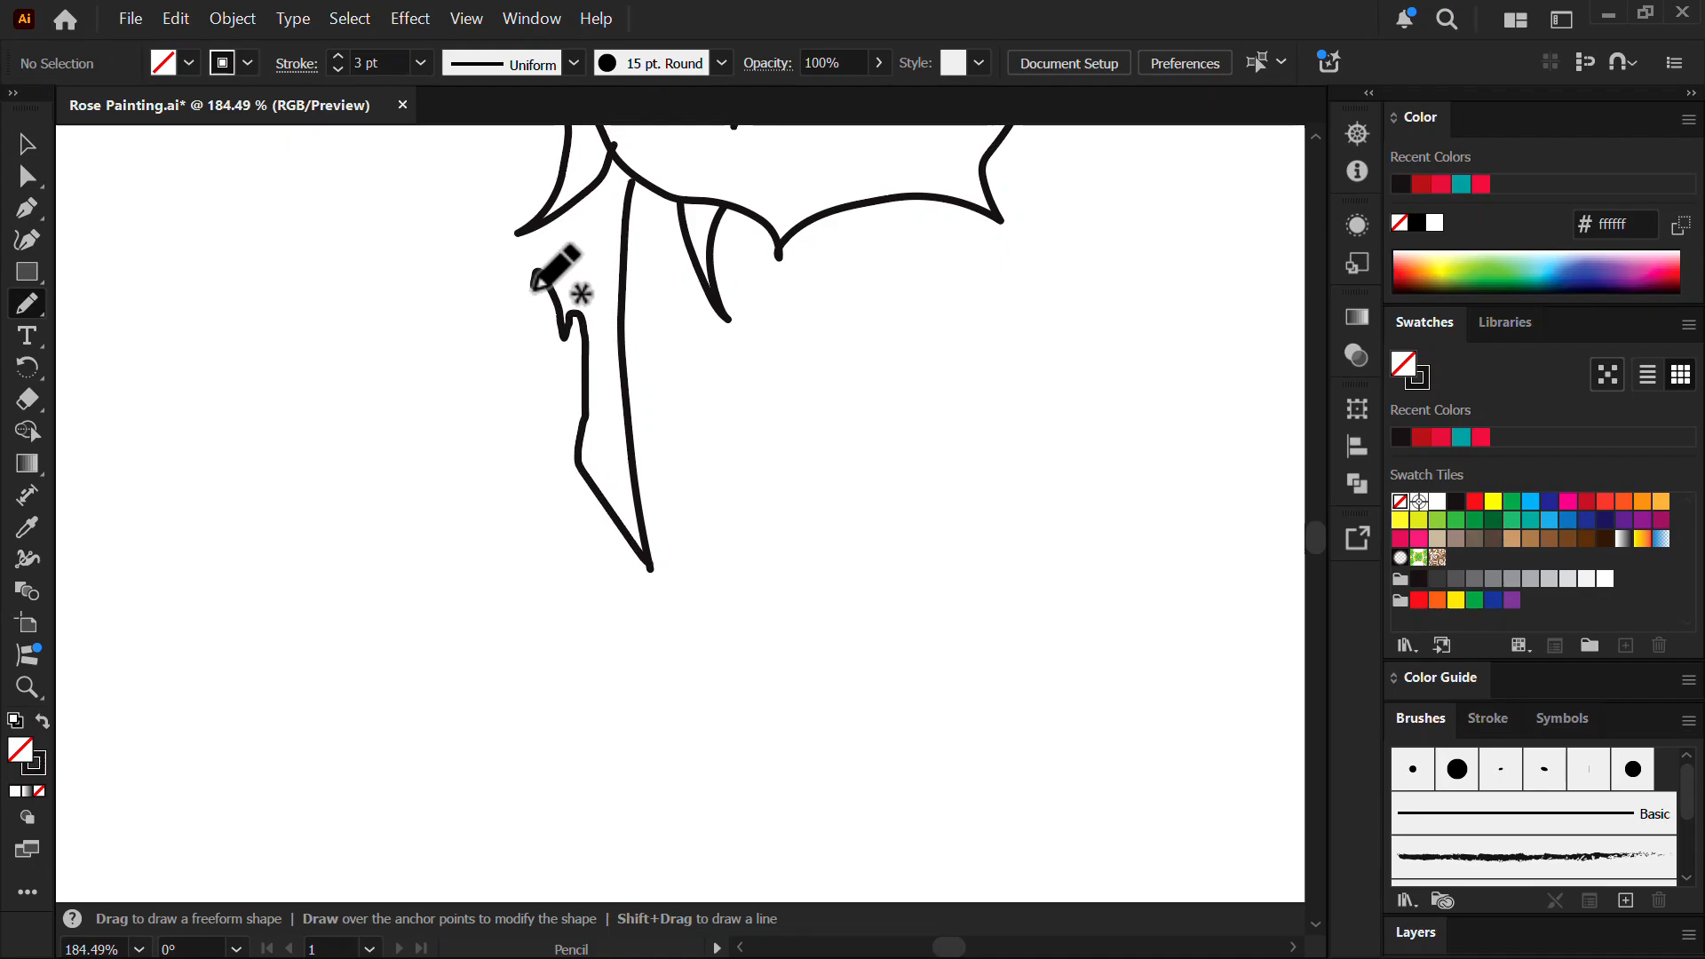
- Outline a serrated leaf branching off the stem
{"action": "left_click_drag", "start_coordinate": [532, 286], "coordinate": [424, 236]}
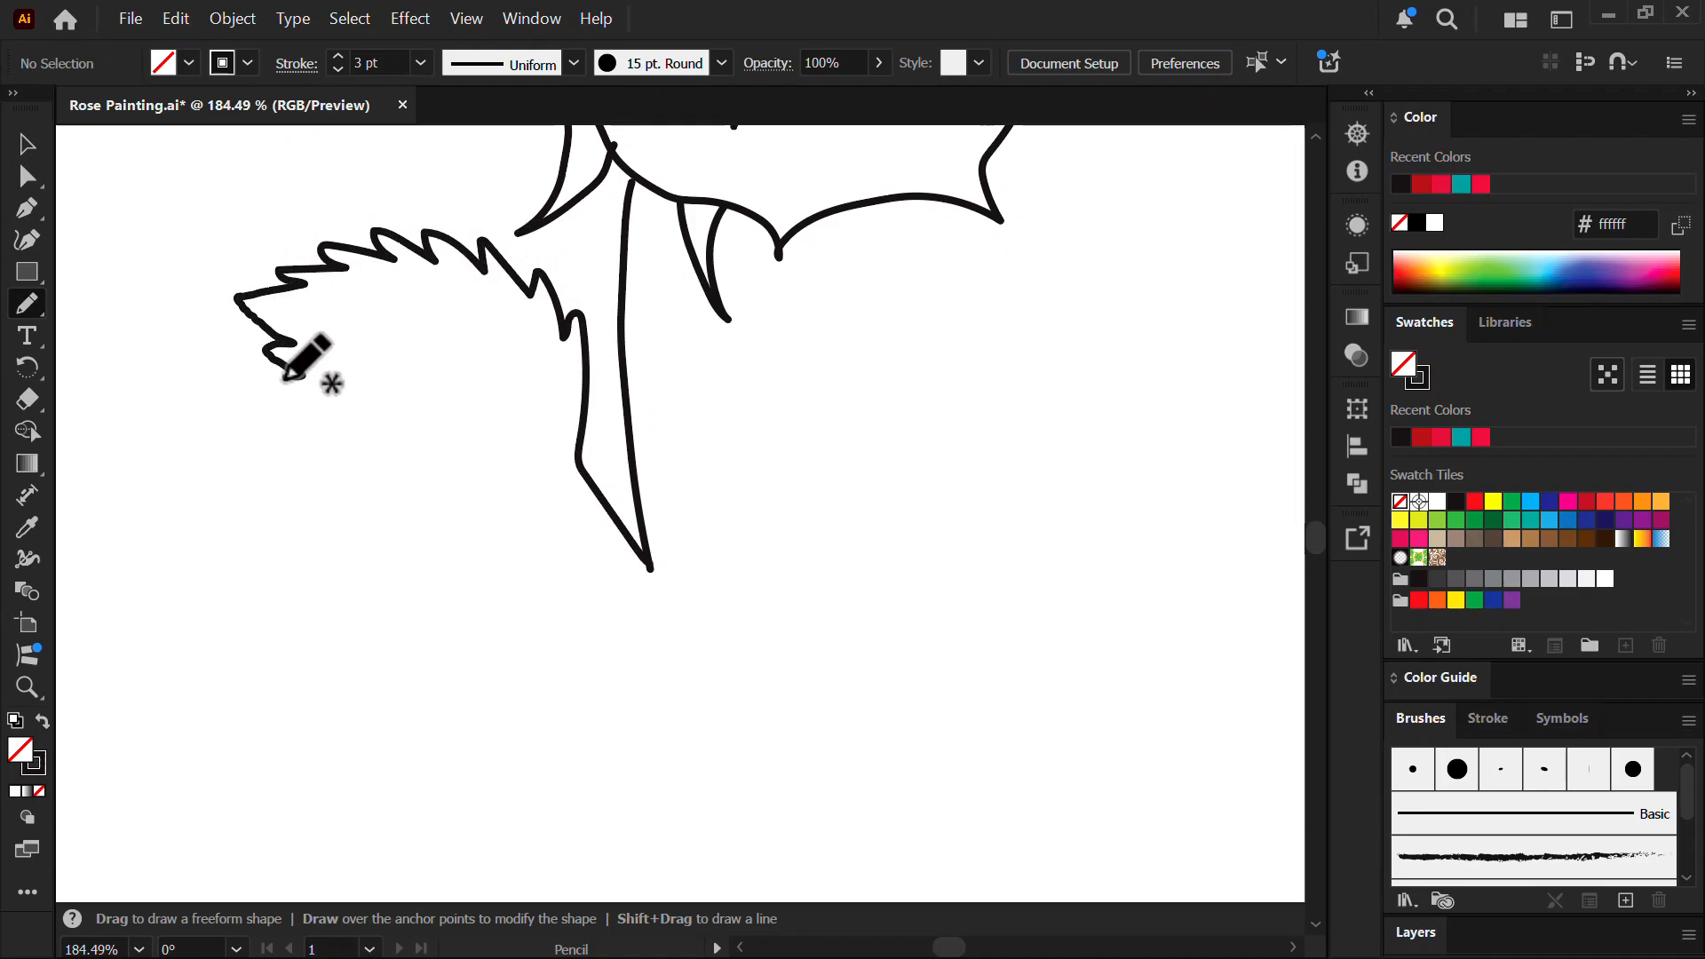
{"action": "left_click_drag", "start_coordinate": [284, 377], "coordinate": [349, 460]}
{"action": "left_click_drag", "start_coordinate": [608, 521], "coordinate": [568, 581]}
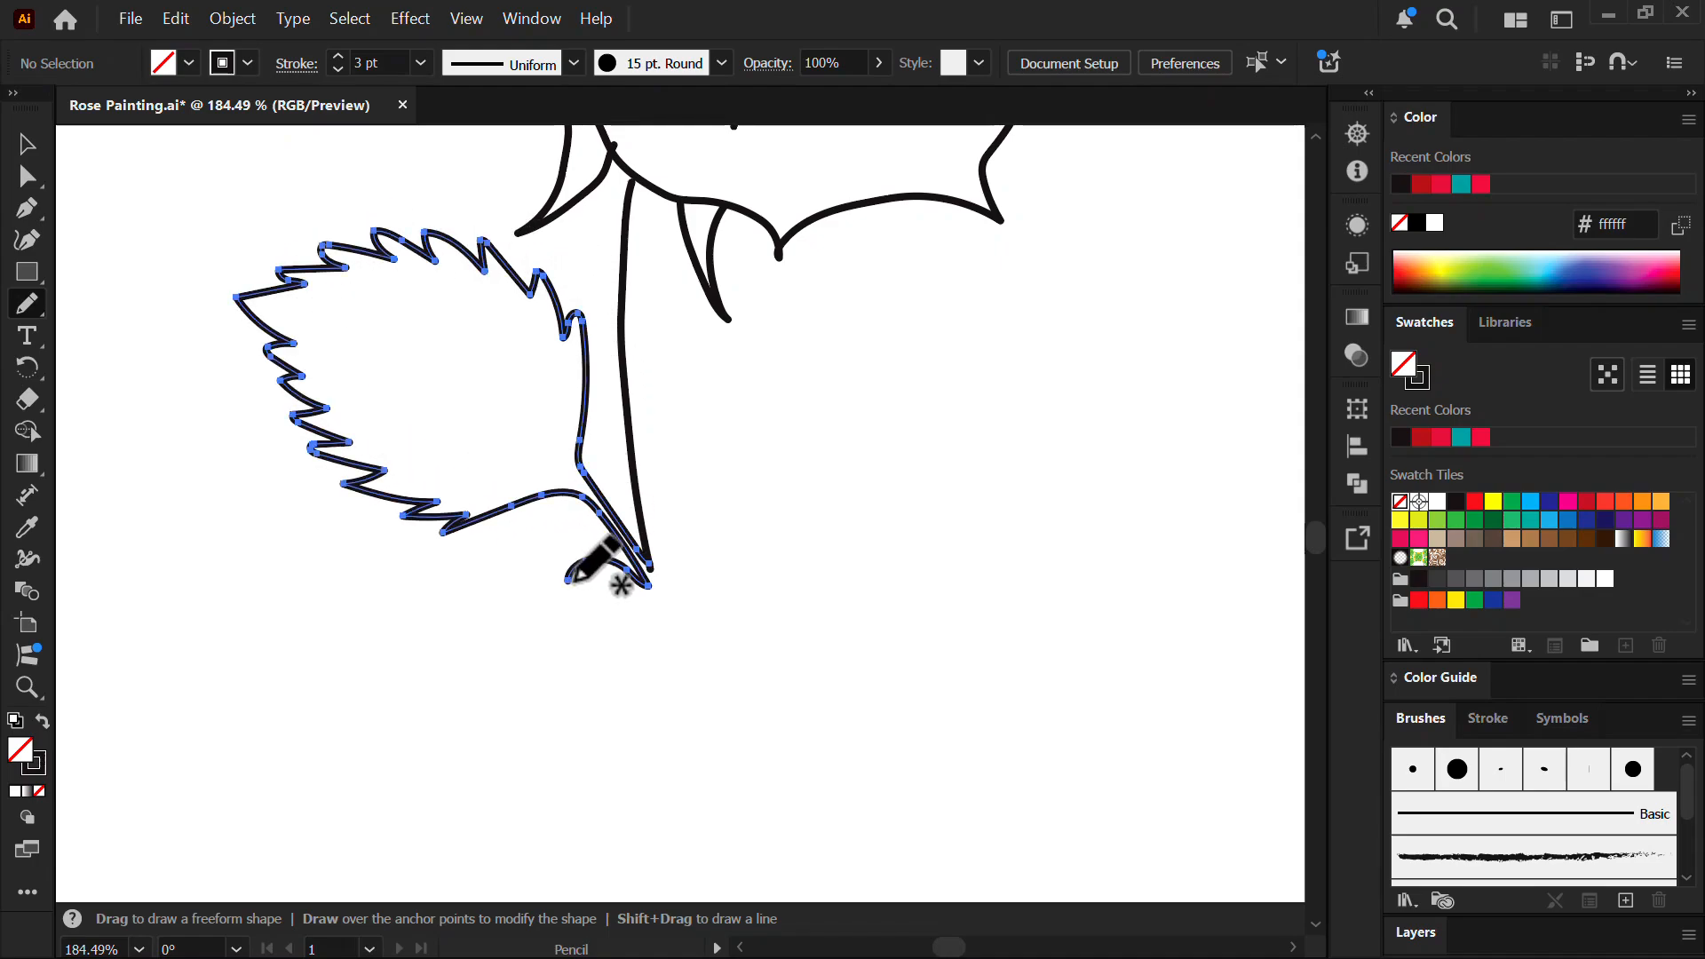
{"action": "left_click", "coordinate": [711, 451], "text": "ctrl"}
- Outline a second serrated leaf lower down the stem
{"action": "left_click_drag", "start_coordinate": [788, 536], "coordinate": [835, 315]}
{"action": "mouse_move", "coordinate": [622, 362]}
{"action": "left_mouse_down"}
{"action": "mouse_move", "coordinate": [699, 377]}
{"action": "mouse_move", "coordinate": [737, 653]}
{"action": "mouse_move", "coordinate": [582, 504]}
{"action": "mouse_move", "coordinate": [513, 501]}
{"action": "left_mouse_up"}
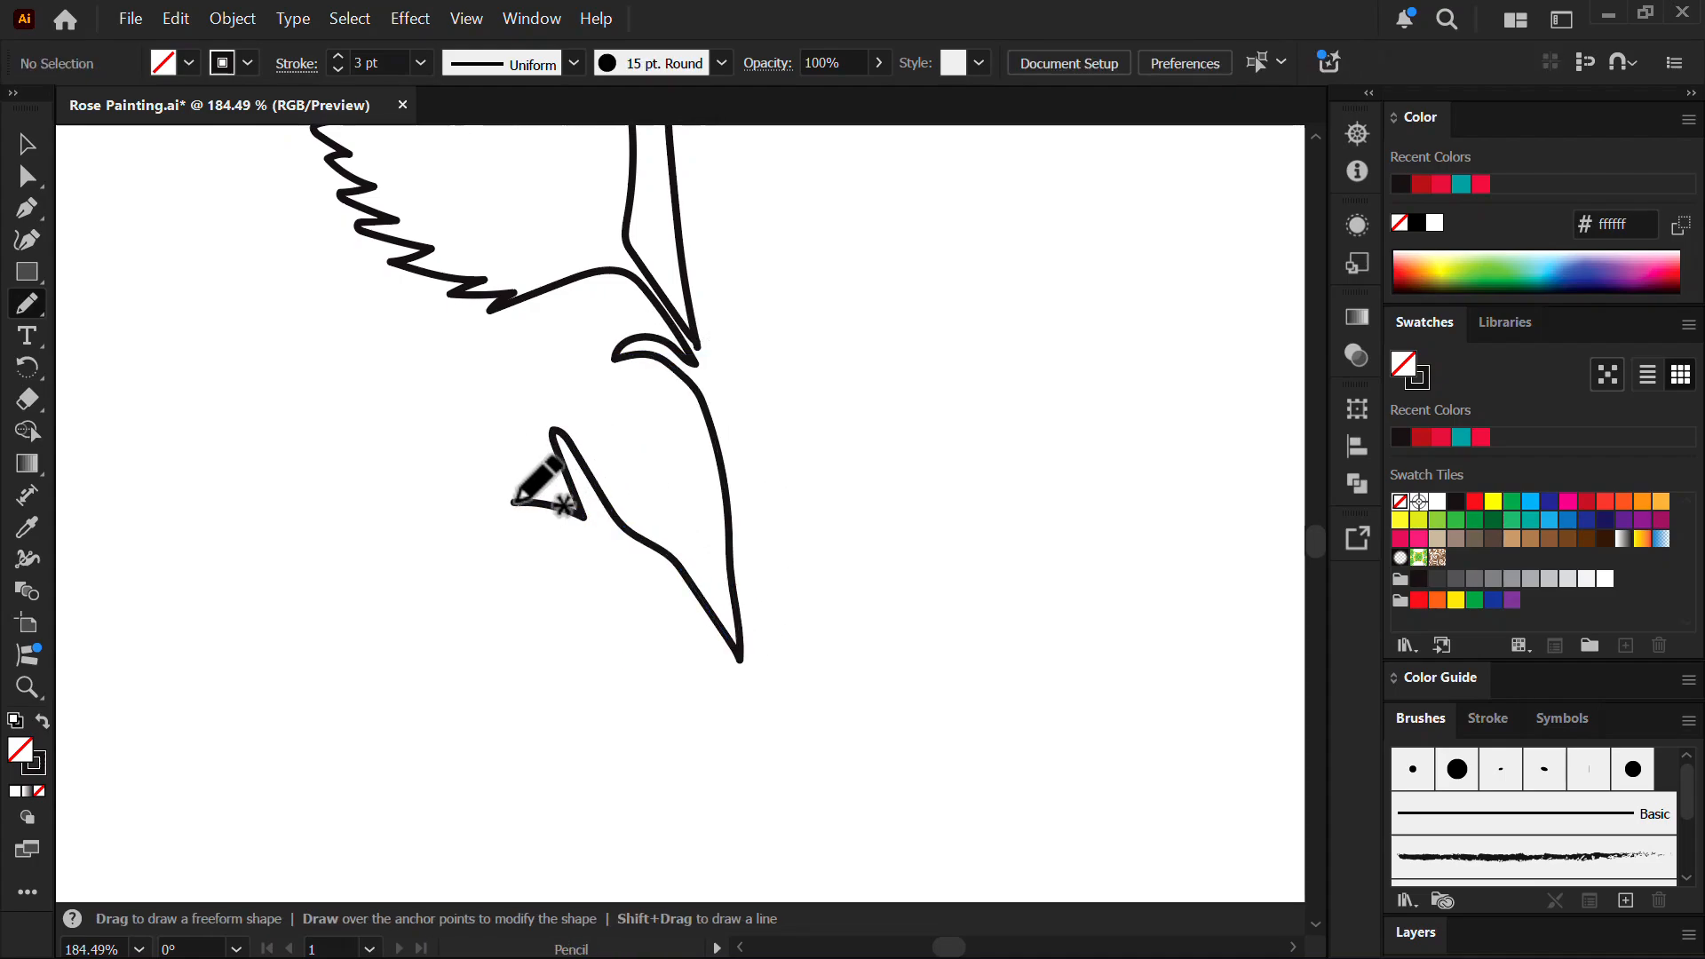
{"action": "left_click_drag", "start_coordinate": [401, 381], "coordinate": [206, 435]}
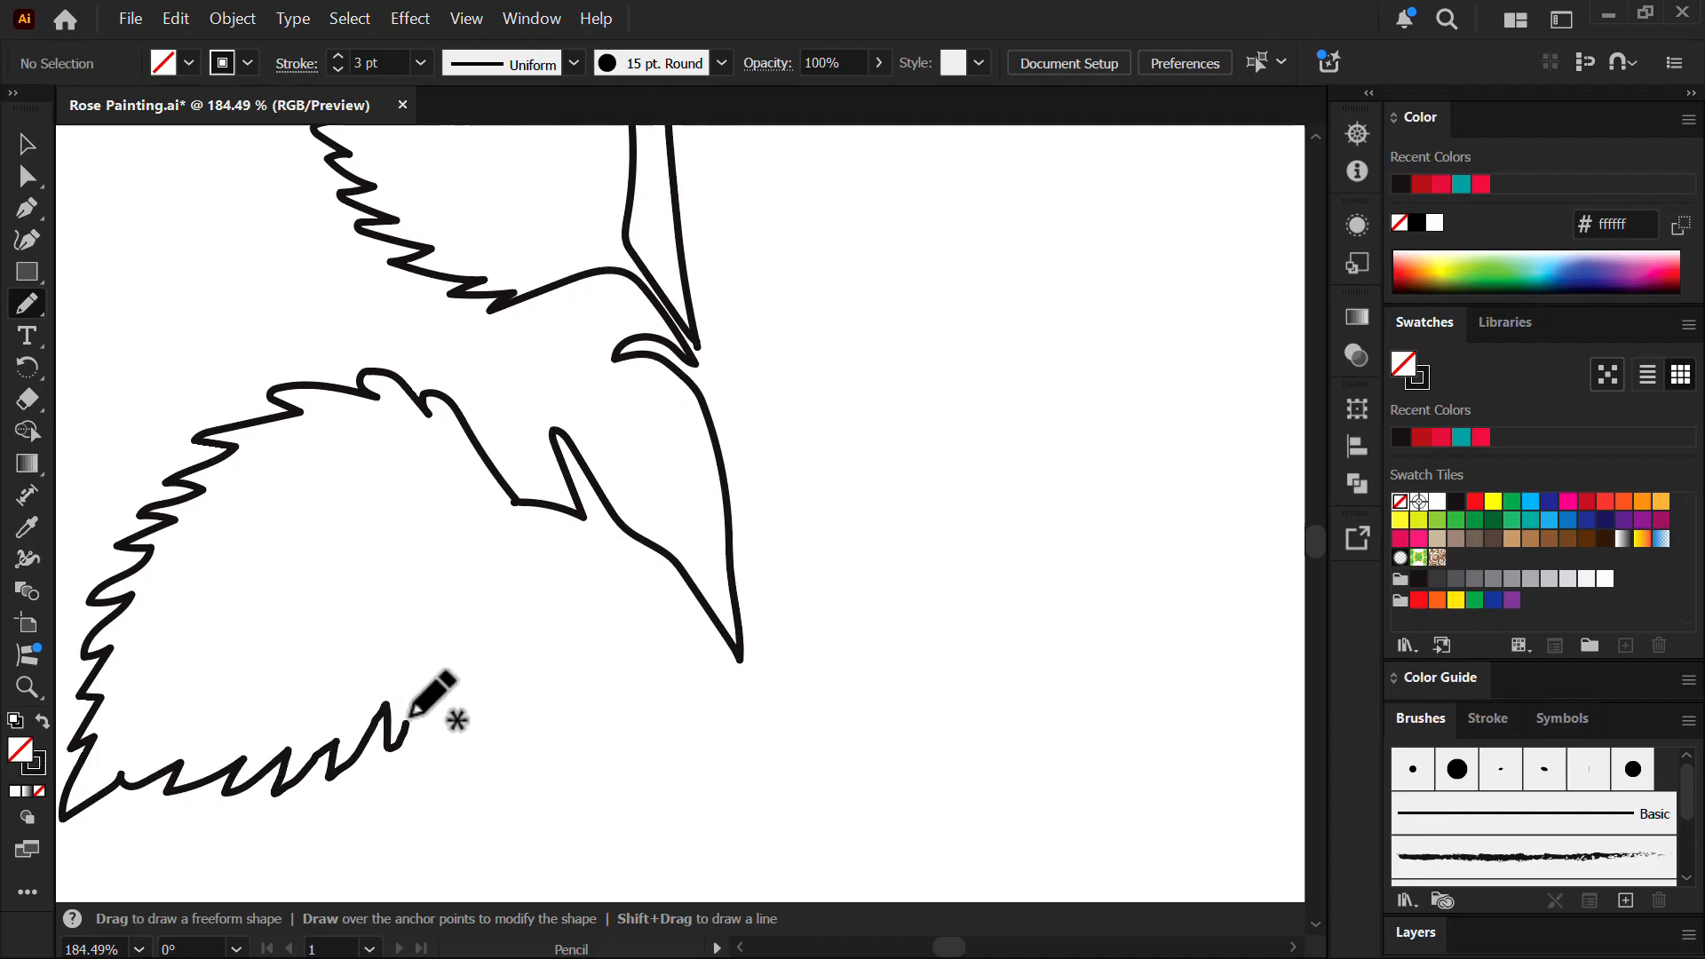
{"action": "mouse_move", "coordinate": [410, 716]}
{"action": "left_mouse_down"}
{"action": "mouse_move", "coordinate": [544, 519]}
{"action": "mouse_move", "coordinate": [718, 655]}
{"action": "mouse_move", "coordinate": [743, 887]}
{"action": "mouse_move", "coordinate": [806, 391]}
{"action": "left_mouse_up"}
- Extend the stem further with leaf joints
{"action": "left_click_drag", "start_coordinate": [813, 419], "coordinate": [897, 419]}
{"action": "mouse_move", "coordinate": [791, 376]}
{"action": "left_mouse_down"}
{"action": "mouse_move", "coordinate": [744, 460]}
{"action": "mouse_move", "coordinate": [757, 757]}
{"action": "left_mouse_up"}
{"action": "left_click_drag", "start_coordinate": [763, 750], "coordinate": [733, 711]}
{"action": "mouse_move", "coordinate": [738, 708]}
{"action": "left_mouse_down"}
{"action": "mouse_move", "coordinate": [756, 645]}
{"action": "mouse_move", "coordinate": [747, 493]}
{"action": "left_mouse_up"}
{"action": "scroll", "coordinate": [747, 493], "scroll_direction": "up", "scroll_amount": 4}
{"action": "mouse_move", "coordinate": [777, 562]}
{"action": "left_mouse_down"}
{"action": "mouse_move", "coordinate": [826, 739]}
{"action": "mouse_move", "coordinate": [986, 158]}
{"action": "left_mouse_up"}
{"action": "scroll", "coordinate": [952, 206], "scroll_direction": "down", "scroll_amount": 4}
{"action": "left_click_drag", "start_coordinate": [952, 206], "coordinate": [676, 932]}
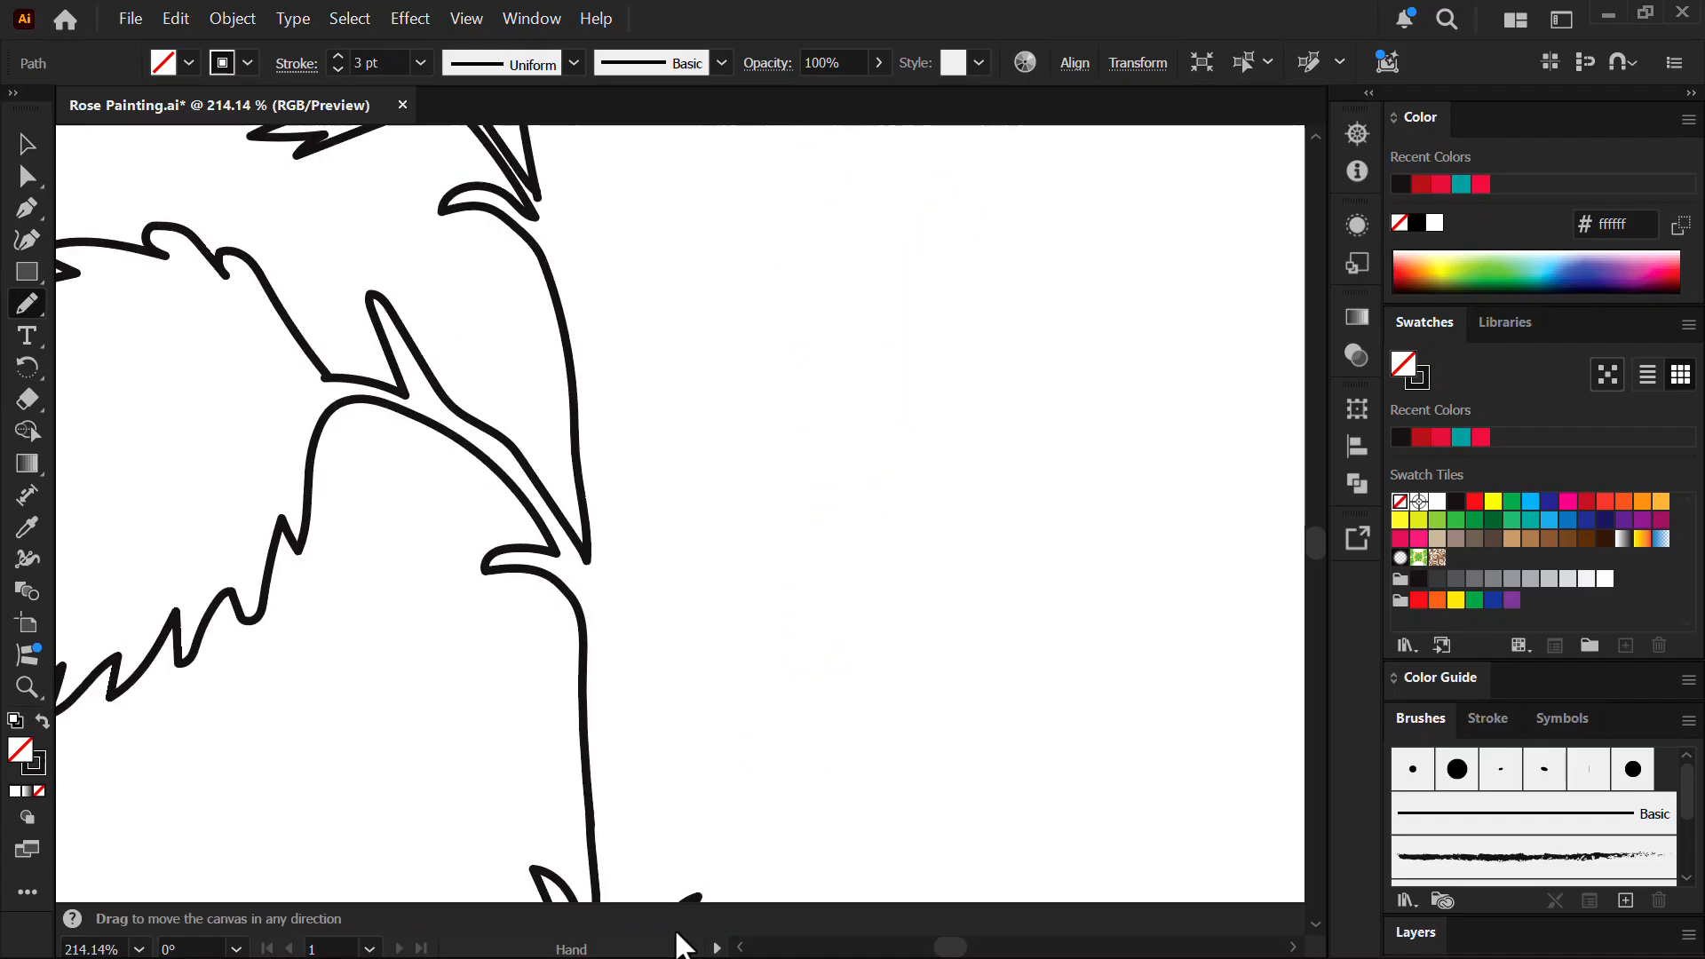
{"action": "left_click_drag", "start_coordinate": [714, 678], "coordinate": [760, 466]}
{"action": "scroll", "coordinate": [760, 465], "scroll_direction": "up", "scroll_amount": 2}
- Outline a serrated leaf on the right and the stem section joining the leaves
{"action": "key", "text": "ctrl+shift+a"}
{"action": "mouse_move", "coordinate": [659, 838]}
{"action": "left_mouse_down"}
{"action": "mouse_move", "coordinate": [680, 267]}
{"action": "mouse_move", "coordinate": [915, 161]}
{"action": "left_mouse_up"}
{"action": "key", "text": "ctrl+shift+a"}
{"action": "mouse_move", "coordinate": [951, 450]}
{"action": "left_mouse_down"}
{"action": "mouse_move", "coordinate": [899, 750]}
{"action": "mouse_move", "coordinate": [835, 706]}
{"action": "mouse_move", "coordinate": [981, 595]}
{"action": "mouse_move", "coordinate": [977, 524]}
{"action": "mouse_move", "coordinate": [1031, 253]}
{"action": "mouse_move", "coordinate": [798, 281]}
{"action": "mouse_move", "coordinate": [672, 374]}
{"action": "mouse_move", "coordinate": [599, 511]}
{"action": "mouse_move", "coordinate": [627, 697]}
{"action": "left_mouse_up"}
{"action": "key", "text": "ctrl+shift+a"}
{"action": "left_click_drag", "start_coordinate": [551, 857], "coordinate": [550, 859]}
{"action": "scroll", "coordinate": [690, 575], "scroll_direction": "down", "scroll_amount": 3}
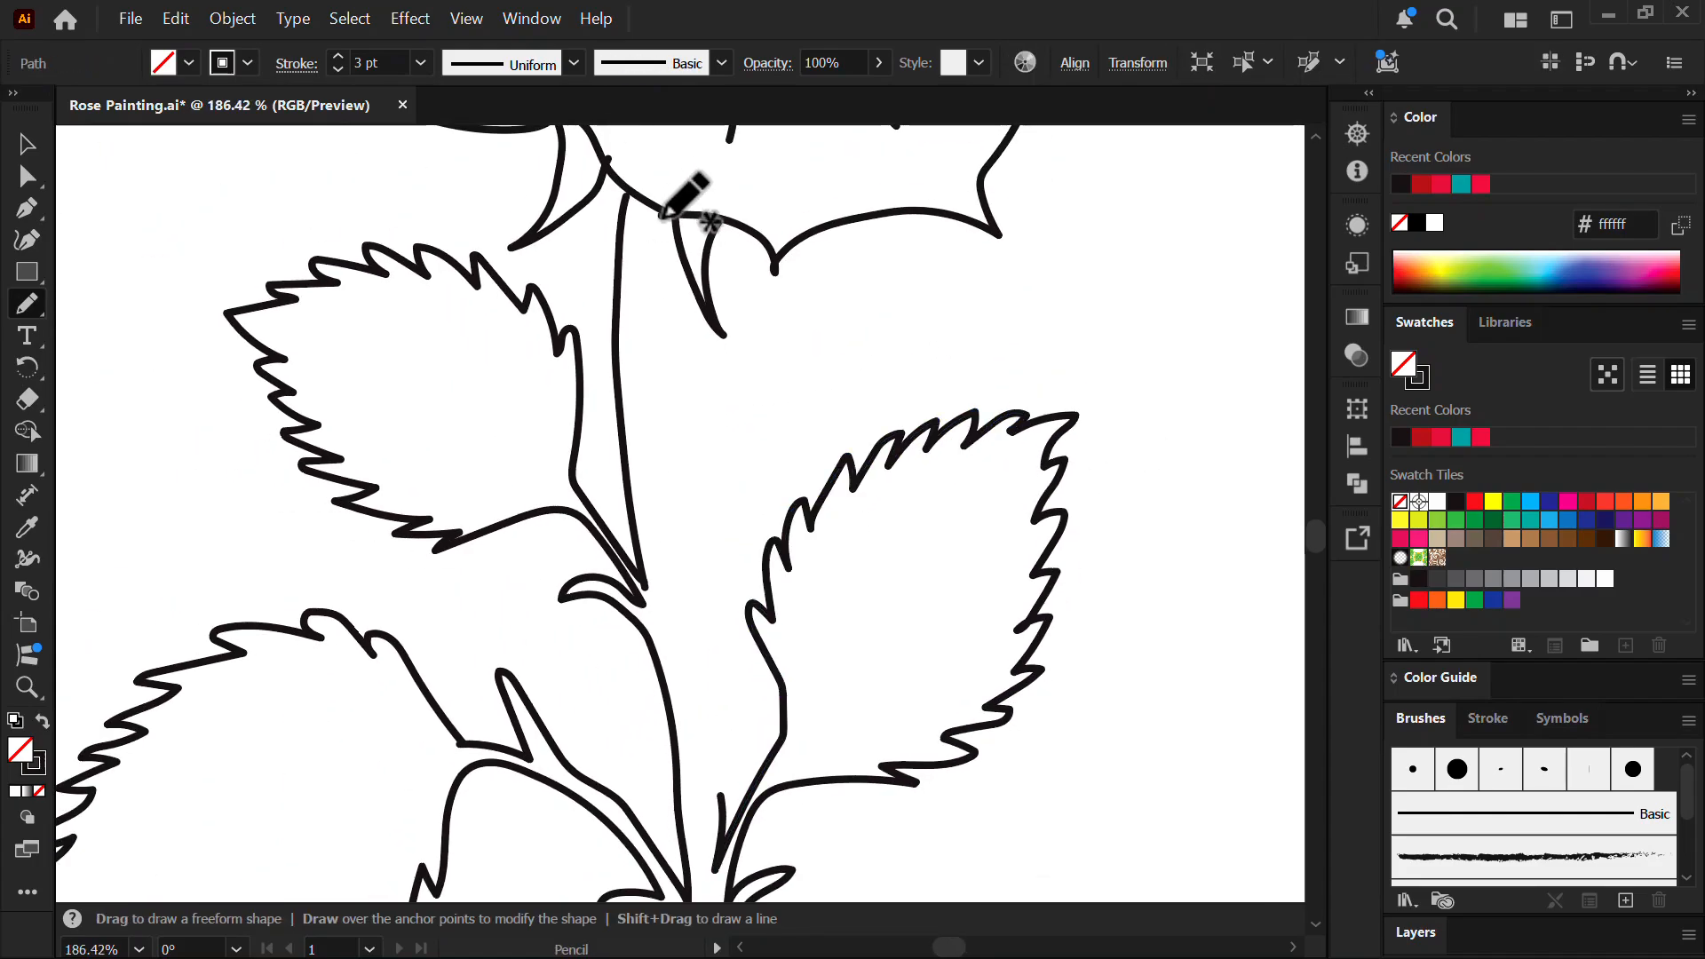
{"action": "left_click_drag", "start_coordinate": [662, 213], "coordinate": [715, 869]}
{"action": "left_click_drag", "start_coordinate": [851, 555], "coordinate": [701, 487]}
- Draw the left leaf's midrib and six side veins
{"action": "left_click_drag", "start_coordinate": [734, 396], "coordinate": [785, 616]}
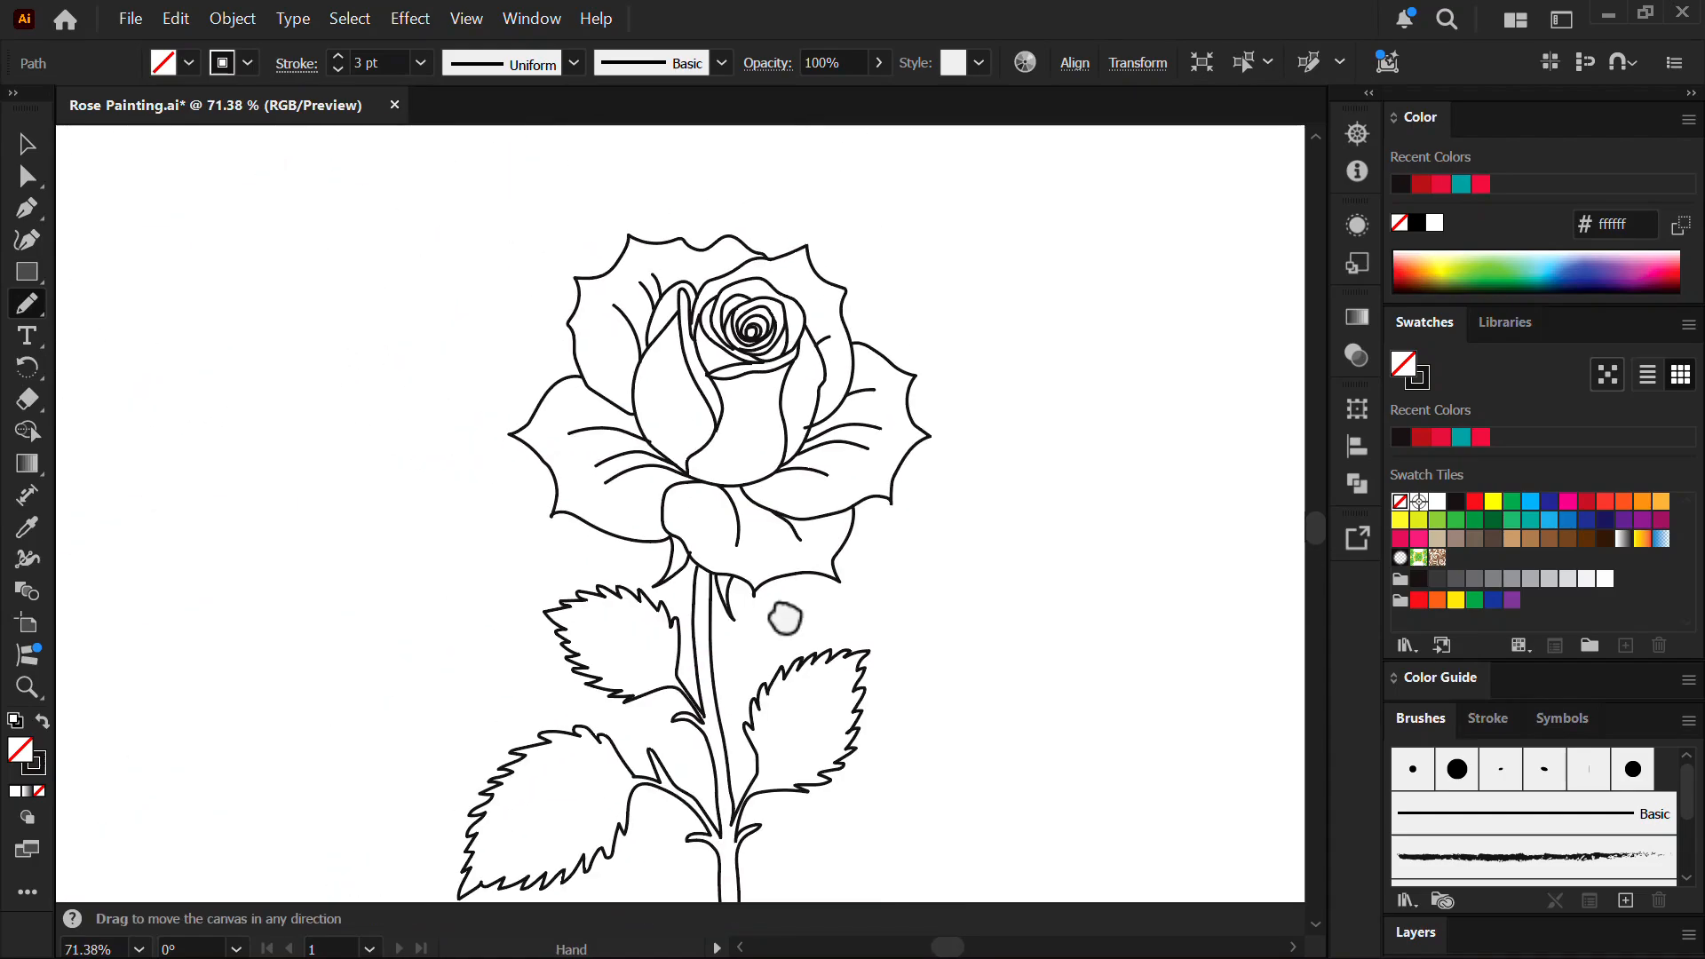
{"action": "left_click_drag", "start_coordinate": [639, 736], "coordinate": [755, 515]}
{"action": "mouse_move", "coordinate": [835, 727]}
{"action": "left_mouse_down"}
{"action": "mouse_move", "coordinate": [723, 563]}
{"action": "mouse_move", "coordinate": [435, 418]}
{"action": "mouse_move", "coordinate": [366, 435]}
{"action": "left_mouse_up"}
{"action": "key", "text": "ctrl+shift+a"}
{"action": "left_click_drag", "start_coordinate": [489, 388], "coordinate": [530, 444]}
{"action": "left_click_drag", "start_coordinate": [579, 385], "coordinate": [644, 524]}
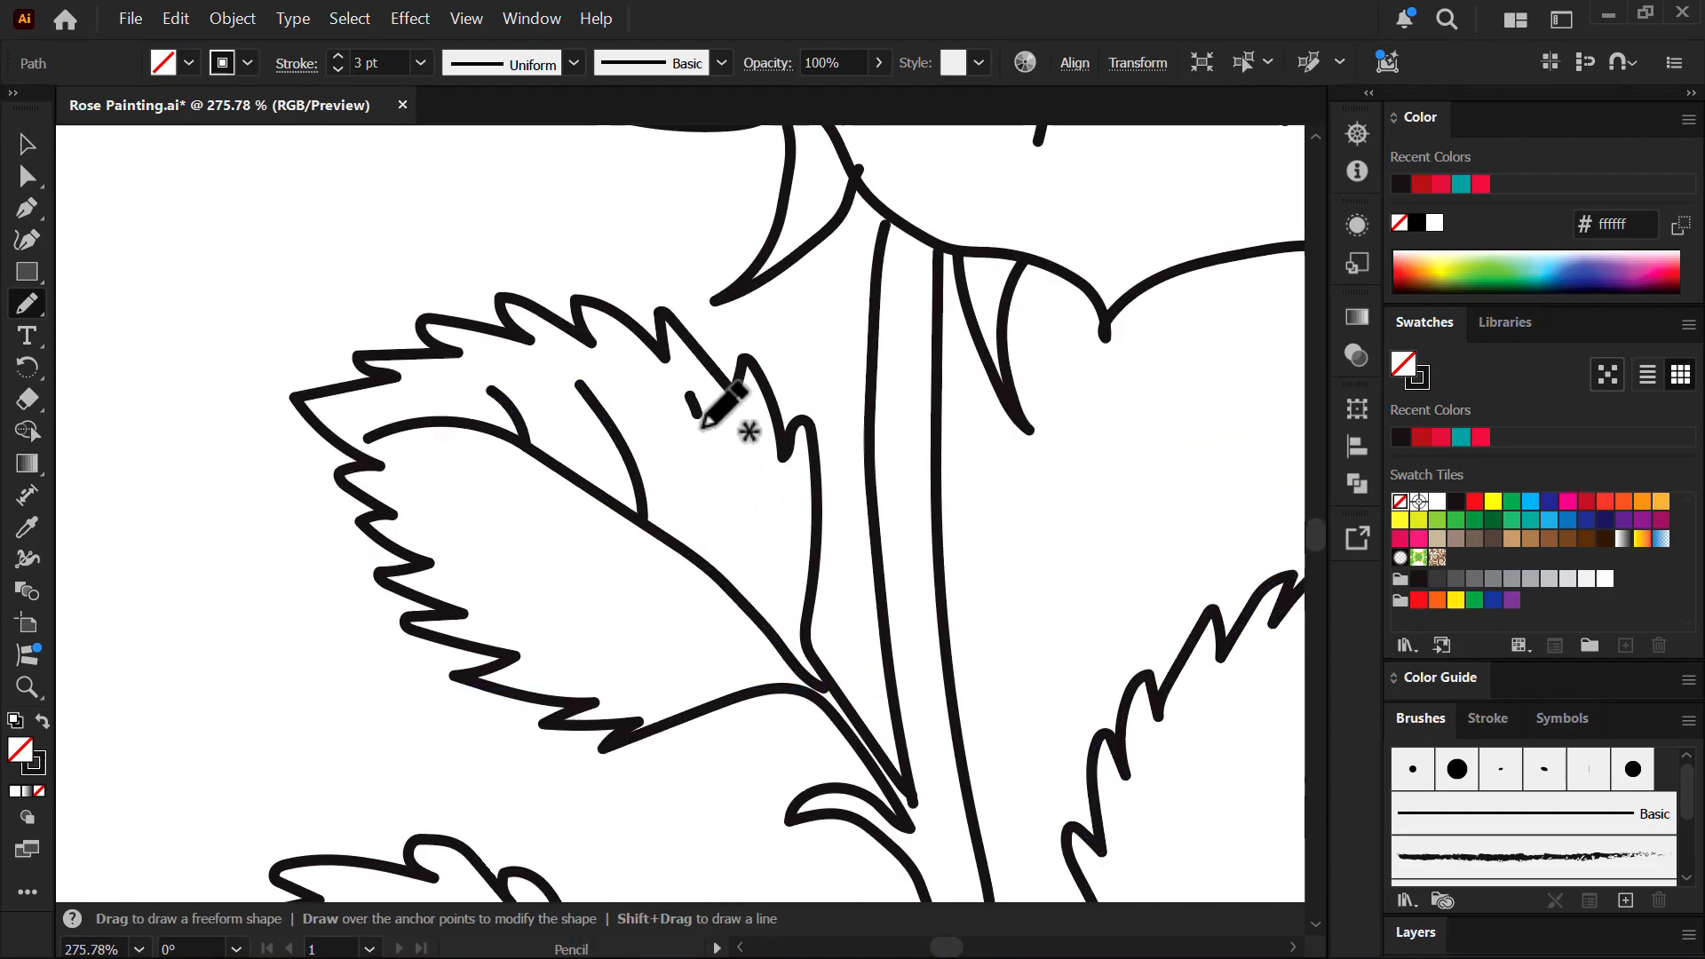
{"action": "left_click_drag", "start_coordinate": [690, 397], "coordinate": [733, 582]}
{"action": "left_click_drag", "start_coordinate": [780, 515], "coordinate": [786, 579]}
{"action": "left_click_drag", "start_coordinate": [489, 585], "coordinate": [699, 569]}
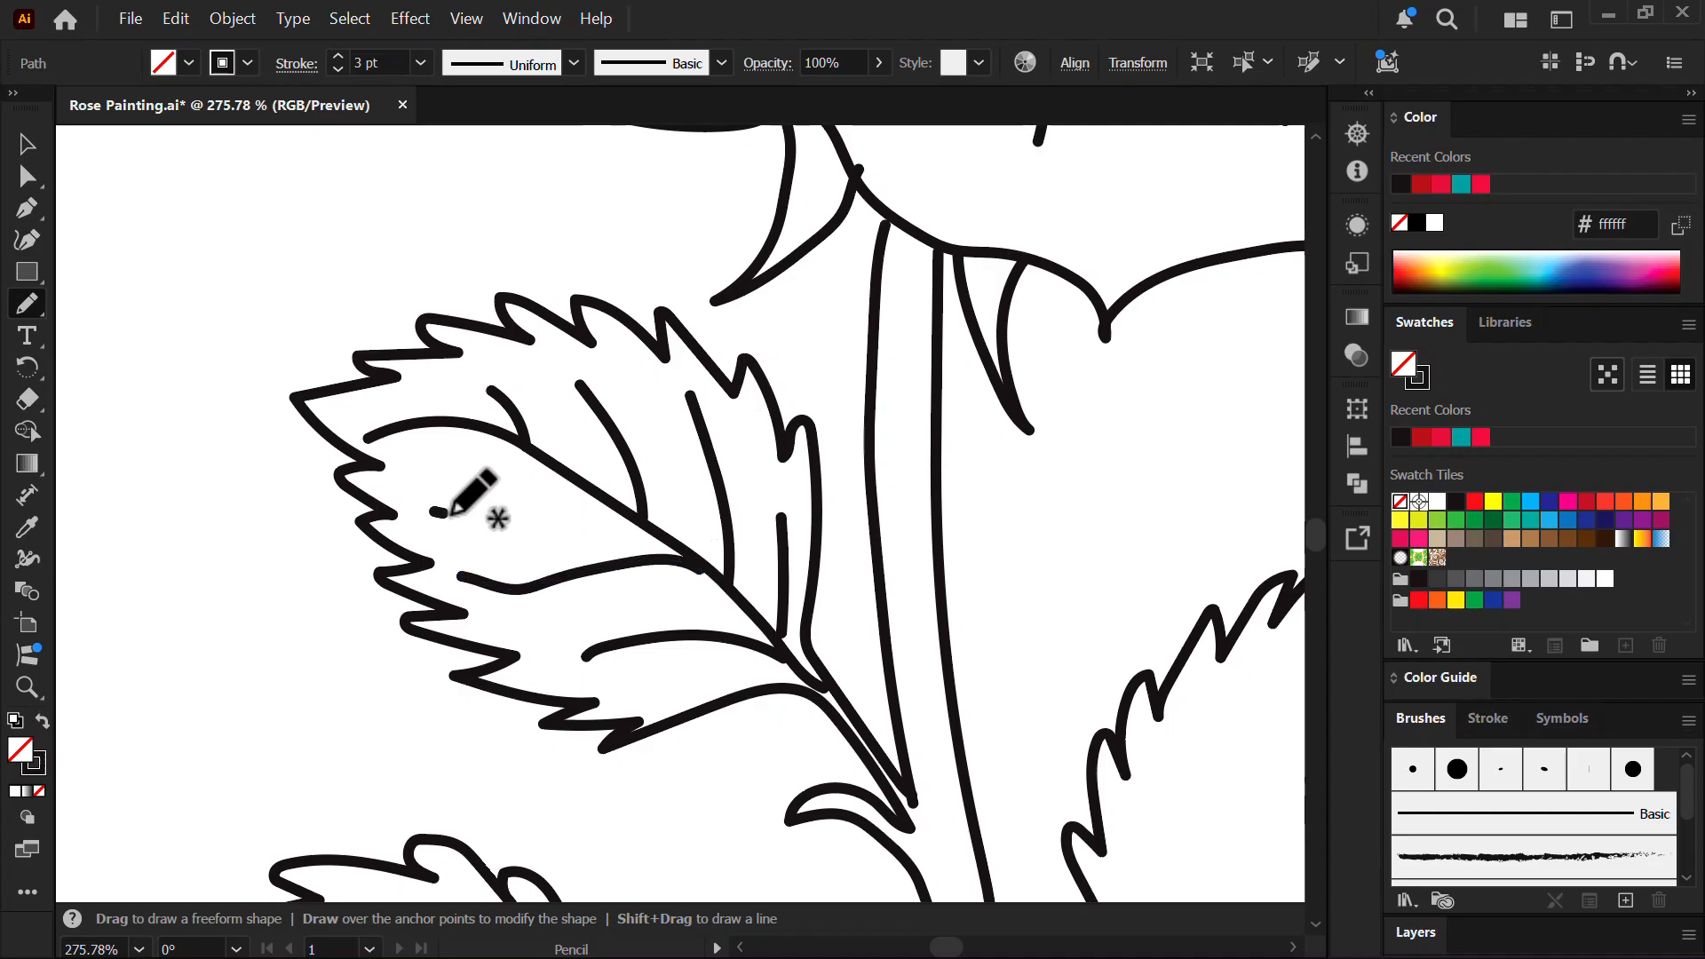
{"action": "left_click_drag", "start_coordinate": [435, 513], "coordinate": [584, 483]}
- Draw the right leaf's midrib and three side veins
{"action": "left_click_drag", "start_coordinate": [672, 402], "coordinate": [612, 405]}
{"action": "left_click_drag", "start_coordinate": [716, 449], "coordinate": [355, 294]}
{"action": "left_click_drag", "start_coordinate": [657, 533], "coordinate": [706, 555]}
{"action": "left_click_drag", "start_coordinate": [818, 292], "coordinate": [494, 723]}
{"action": "key", "text": "ctrl+shift+a"}
{"action": "left_click_drag", "start_coordinate": [700, 331], "coordinate": [675, 462]}
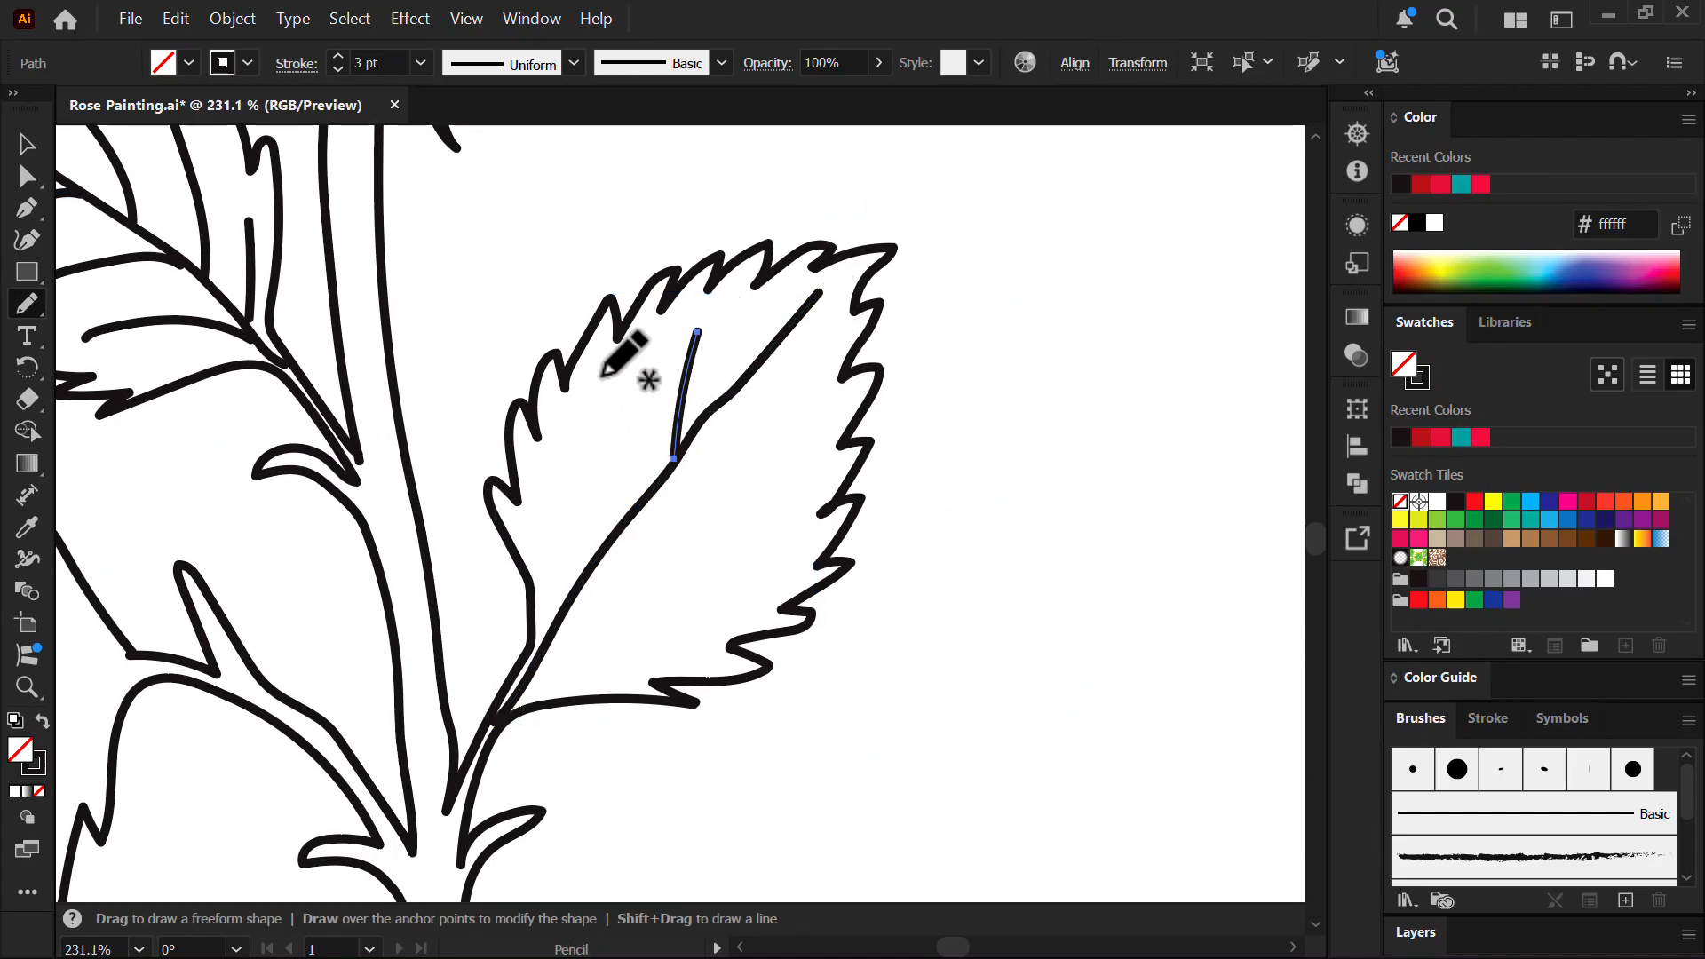
{"action": "mouse_move", "coordinate": [606, 378]}
{"action": "left_mouse_down"}
{"action": "mouse_move", "coordinate": [598, 549]}
{"action": "mouse_move", "coordinate": [818, 438]}
{"action": "left_mouse_up"}
{"action": "left_click_drag", "start_coordinate": [562, 617], "coordinate": [786, 548]}
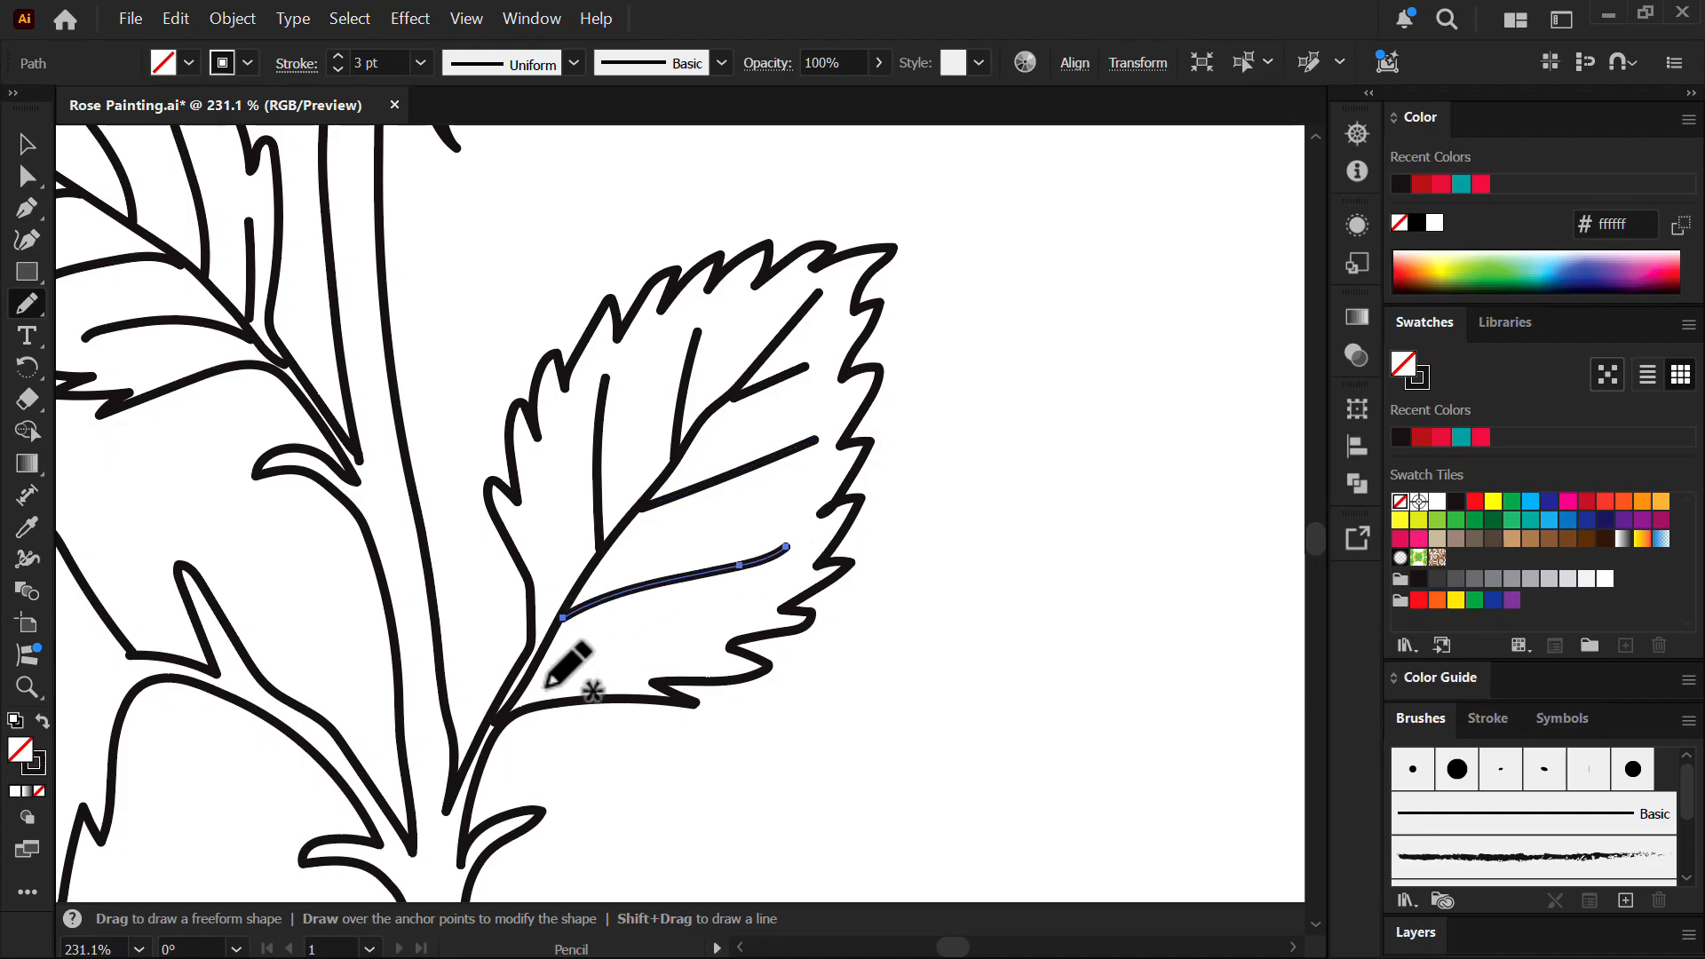
- Give the lower-left leaf a midrib and side veins, then zoom back out to the rose head
{"action": "left_click_drag", "start_coordinate": [897, 419], "coordinate": [789, 407]}
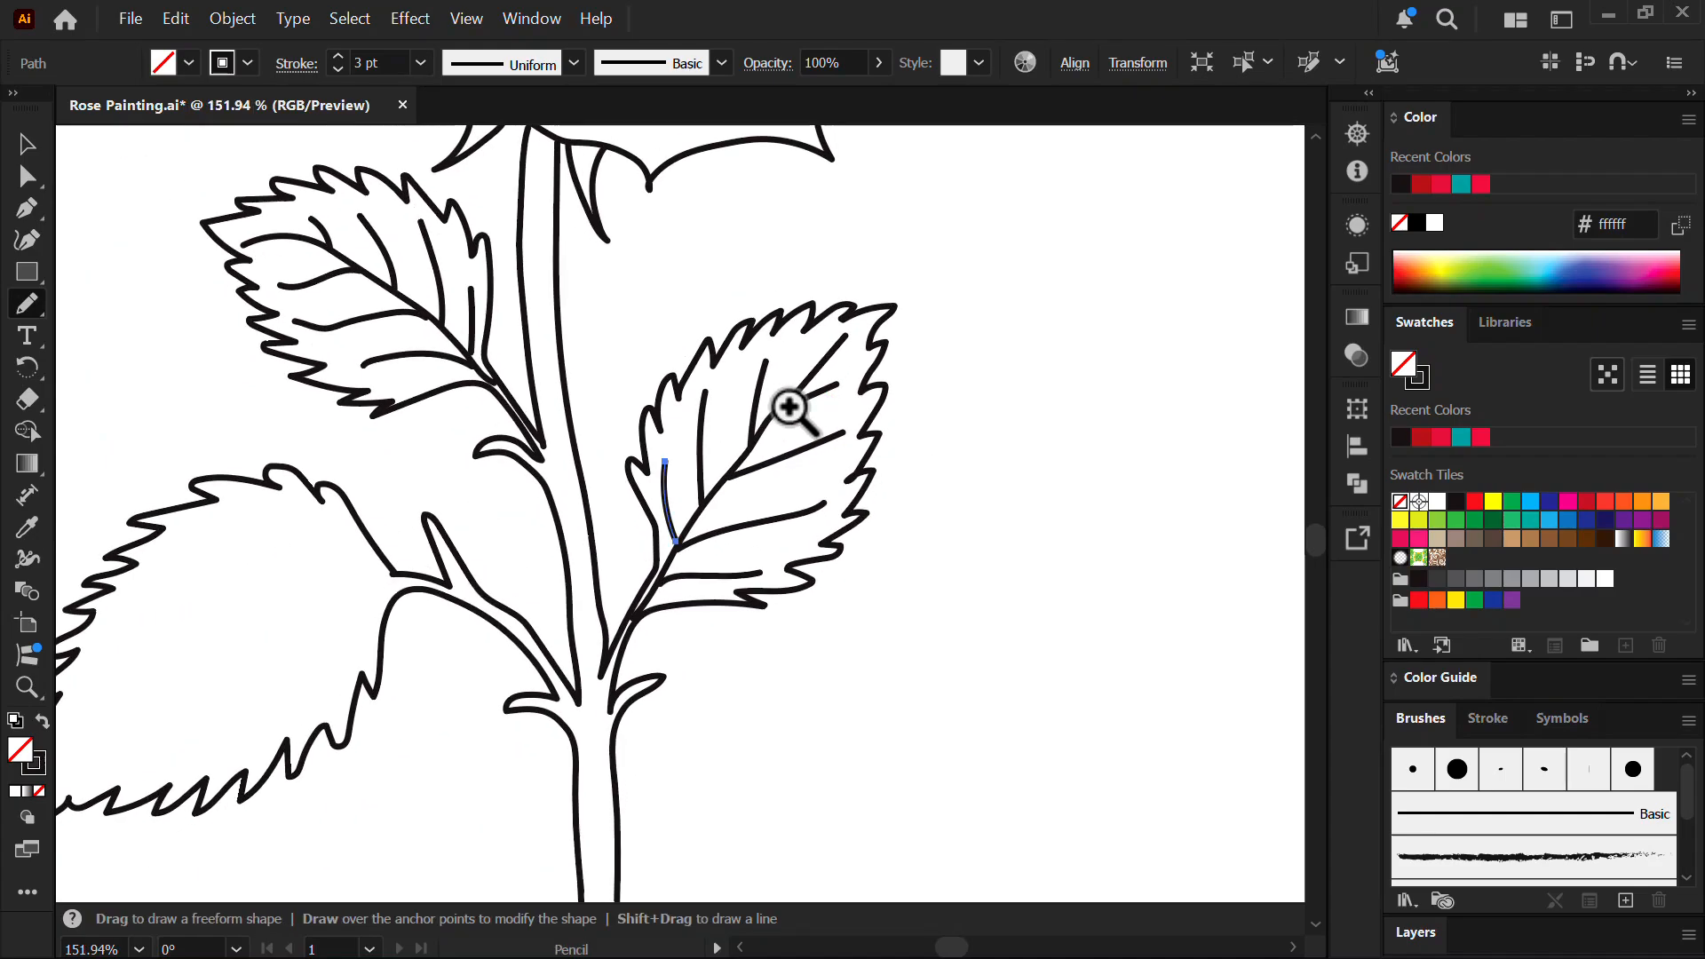
{"action": "left_click_drag", "start_coordinate": [675, 533], "coordinate": [981, 421]}
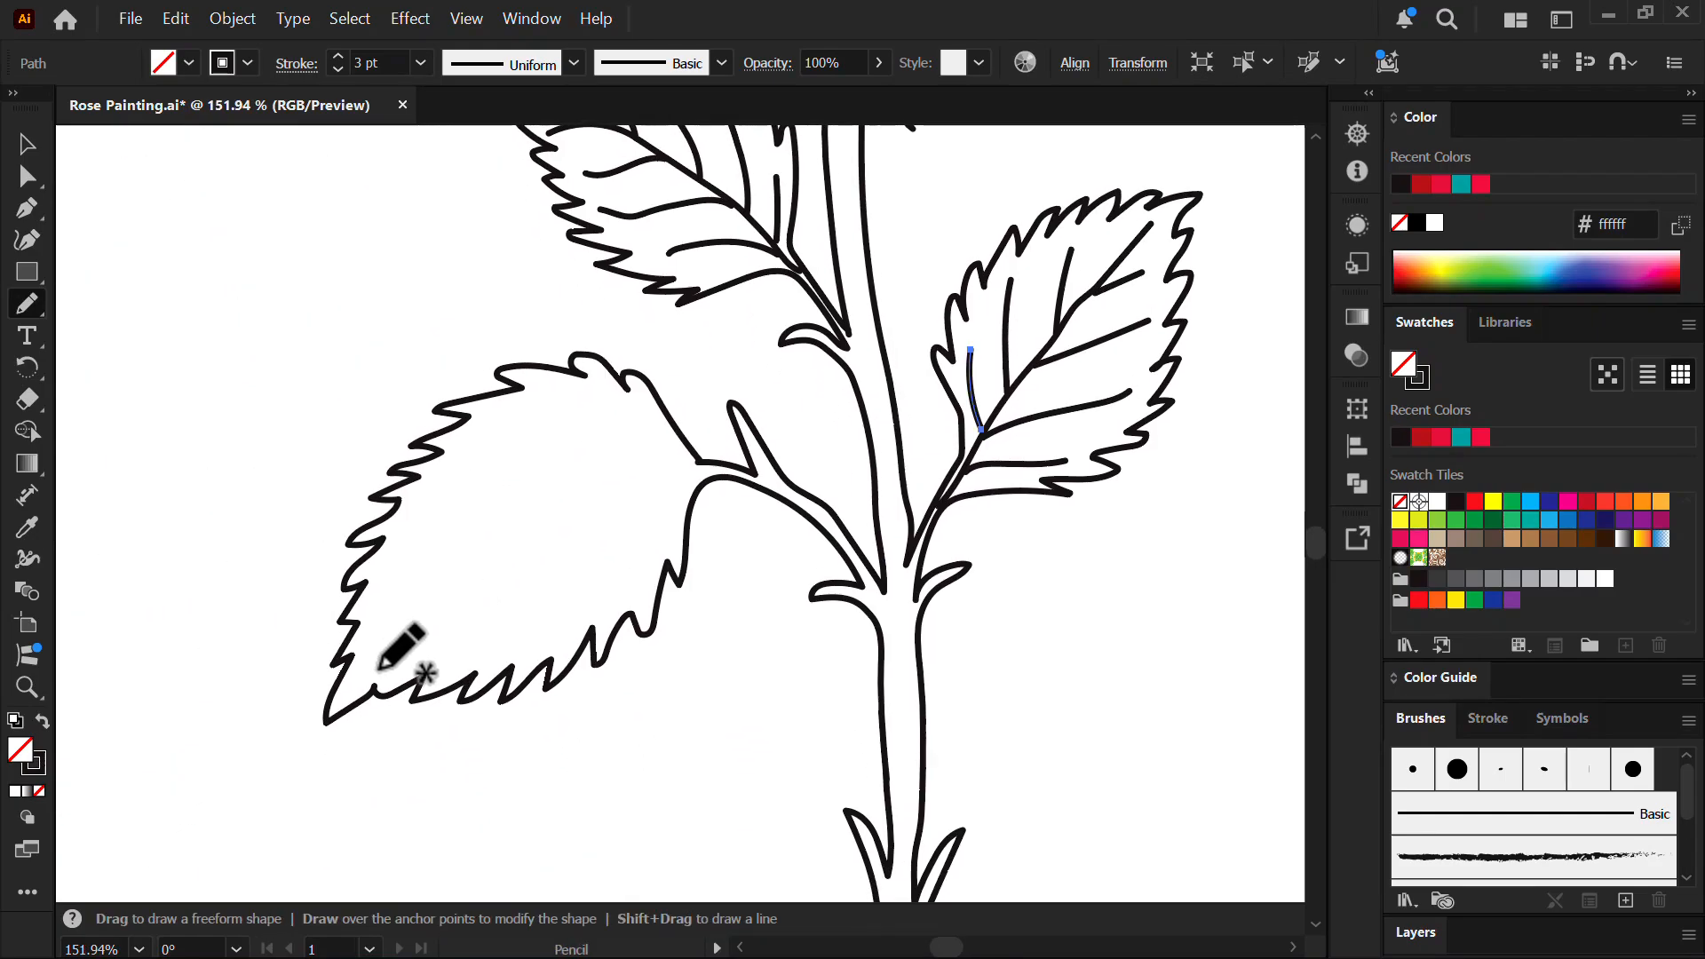
{"action": "left_click_drag", "start_coordinate": [579, 493], "coordinate": [699, 463]}
{"action": "left_click_drag", "start_coordinate": [588, 406], "coordinate": [698, 462]}
{"action": "left_click_drag", "start_coordinate": [500, 422], "coordinate": [630, 471]}
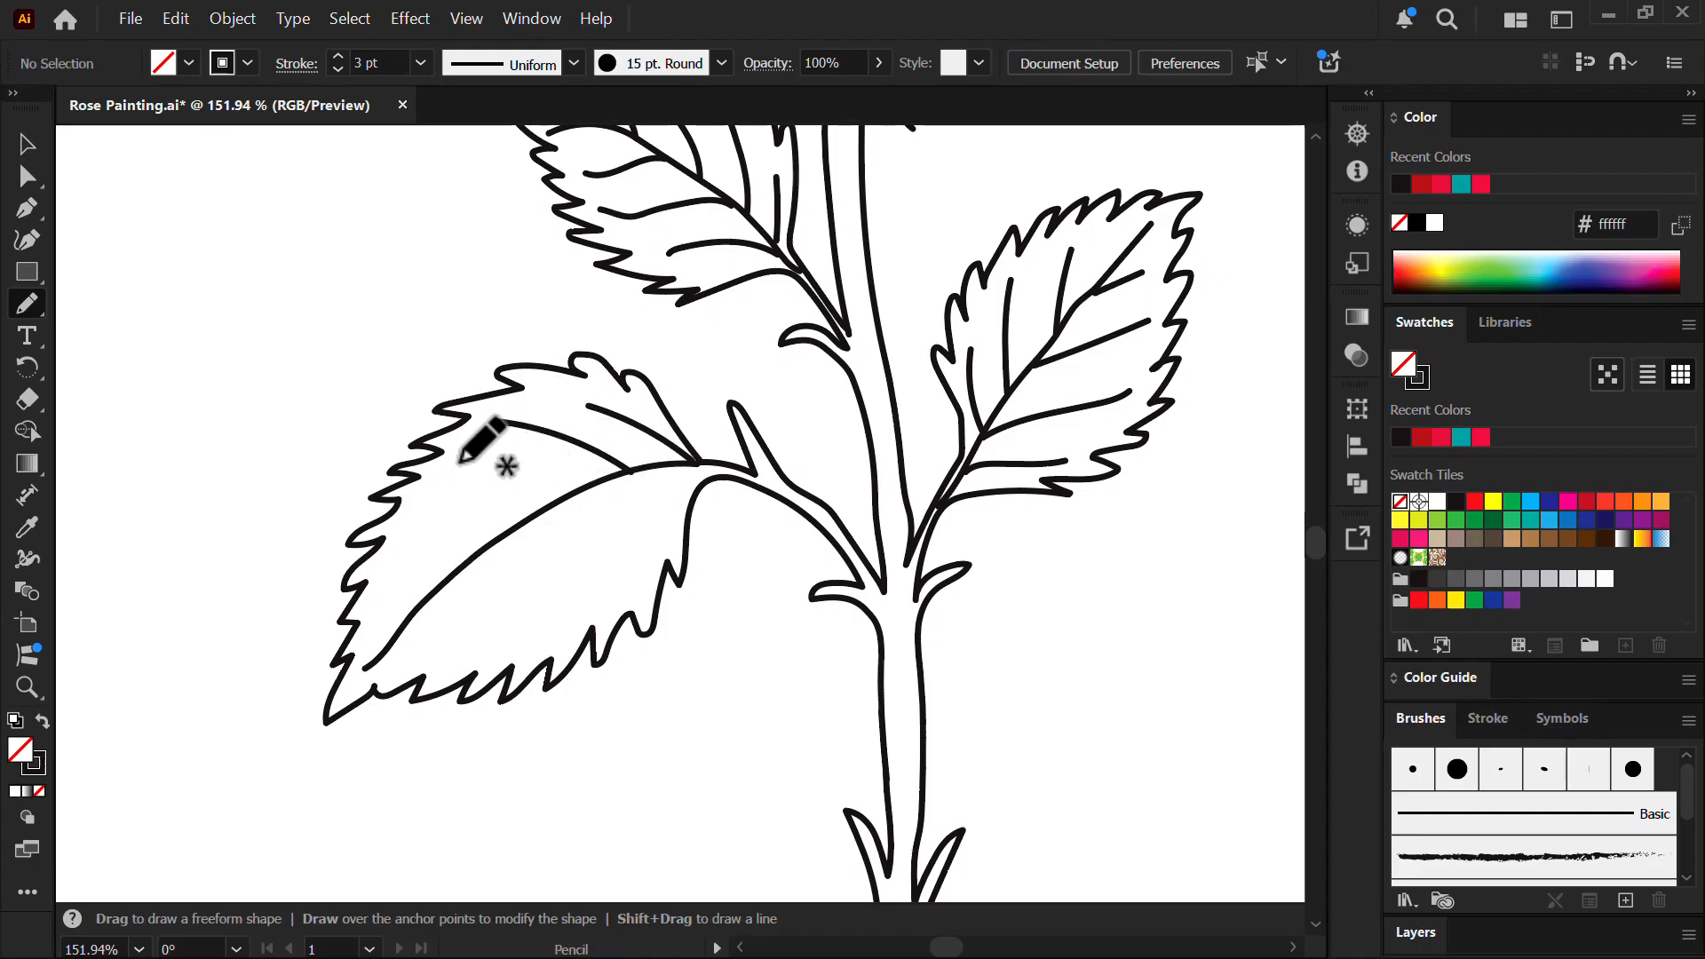
{"action": "left_click_drag", "start_coordinate": [461, 459], "coordinate": [577, 491]}
{"action": "left_click_drag", "start_coordinate": [390, 574], "coordinate": [462, 565]}
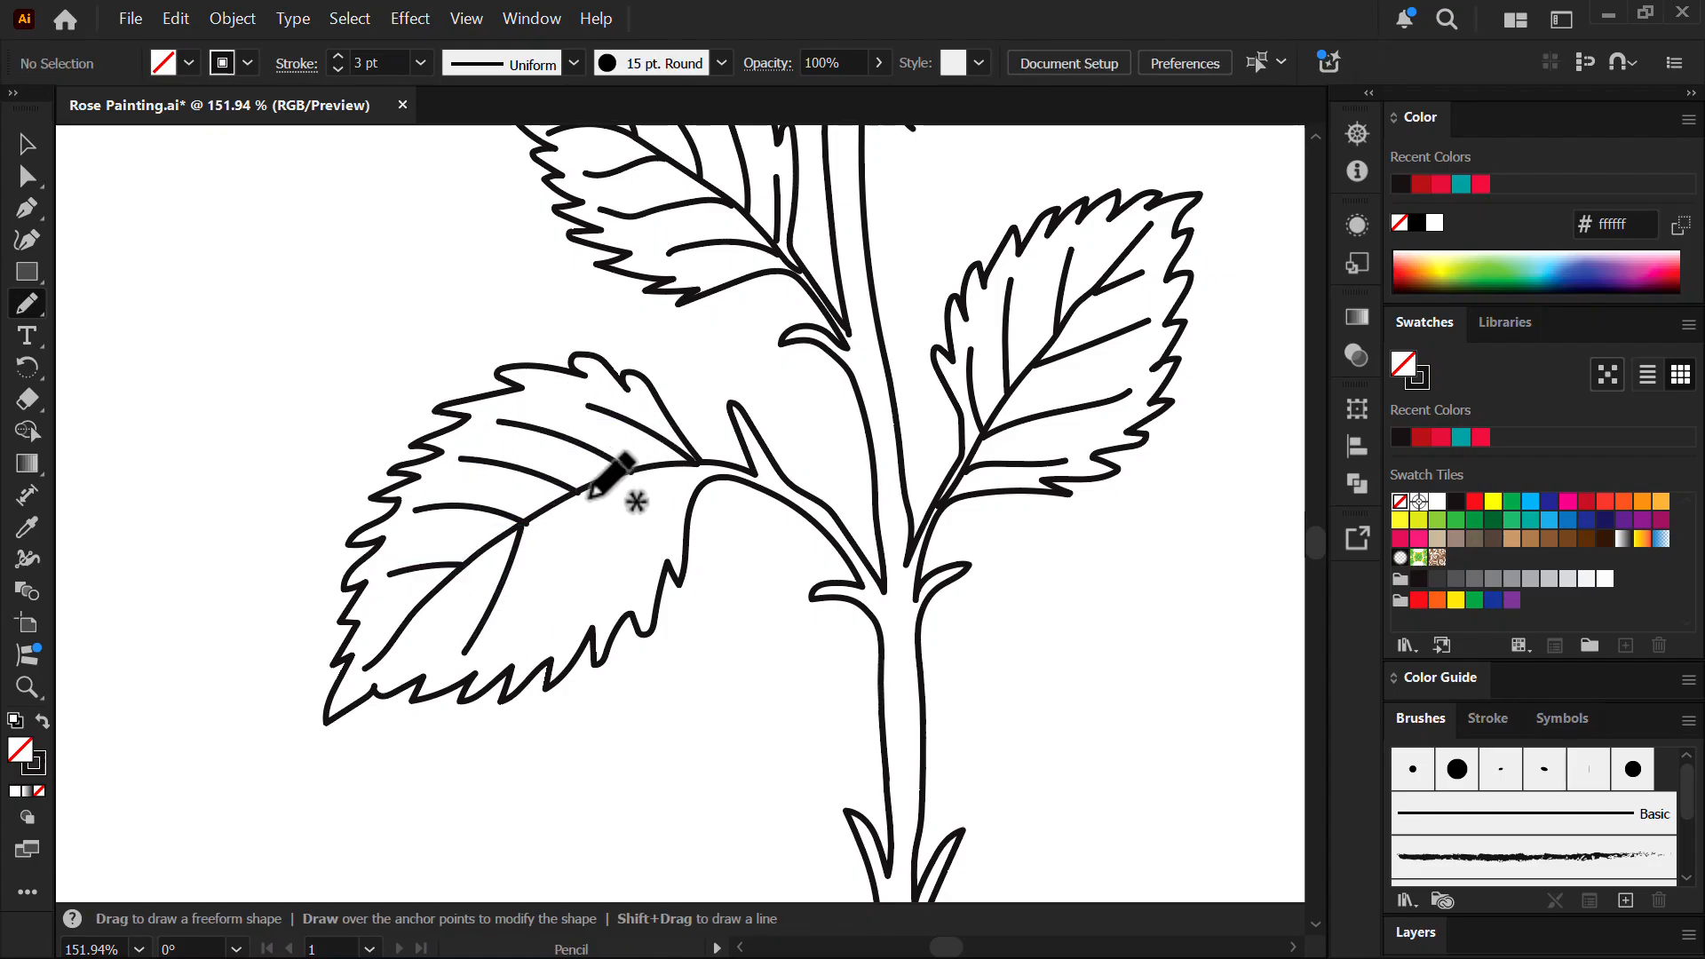
{"action": "left_click_drag", "start_coordinate": [628, 534], "coordinate": [613, 611]}
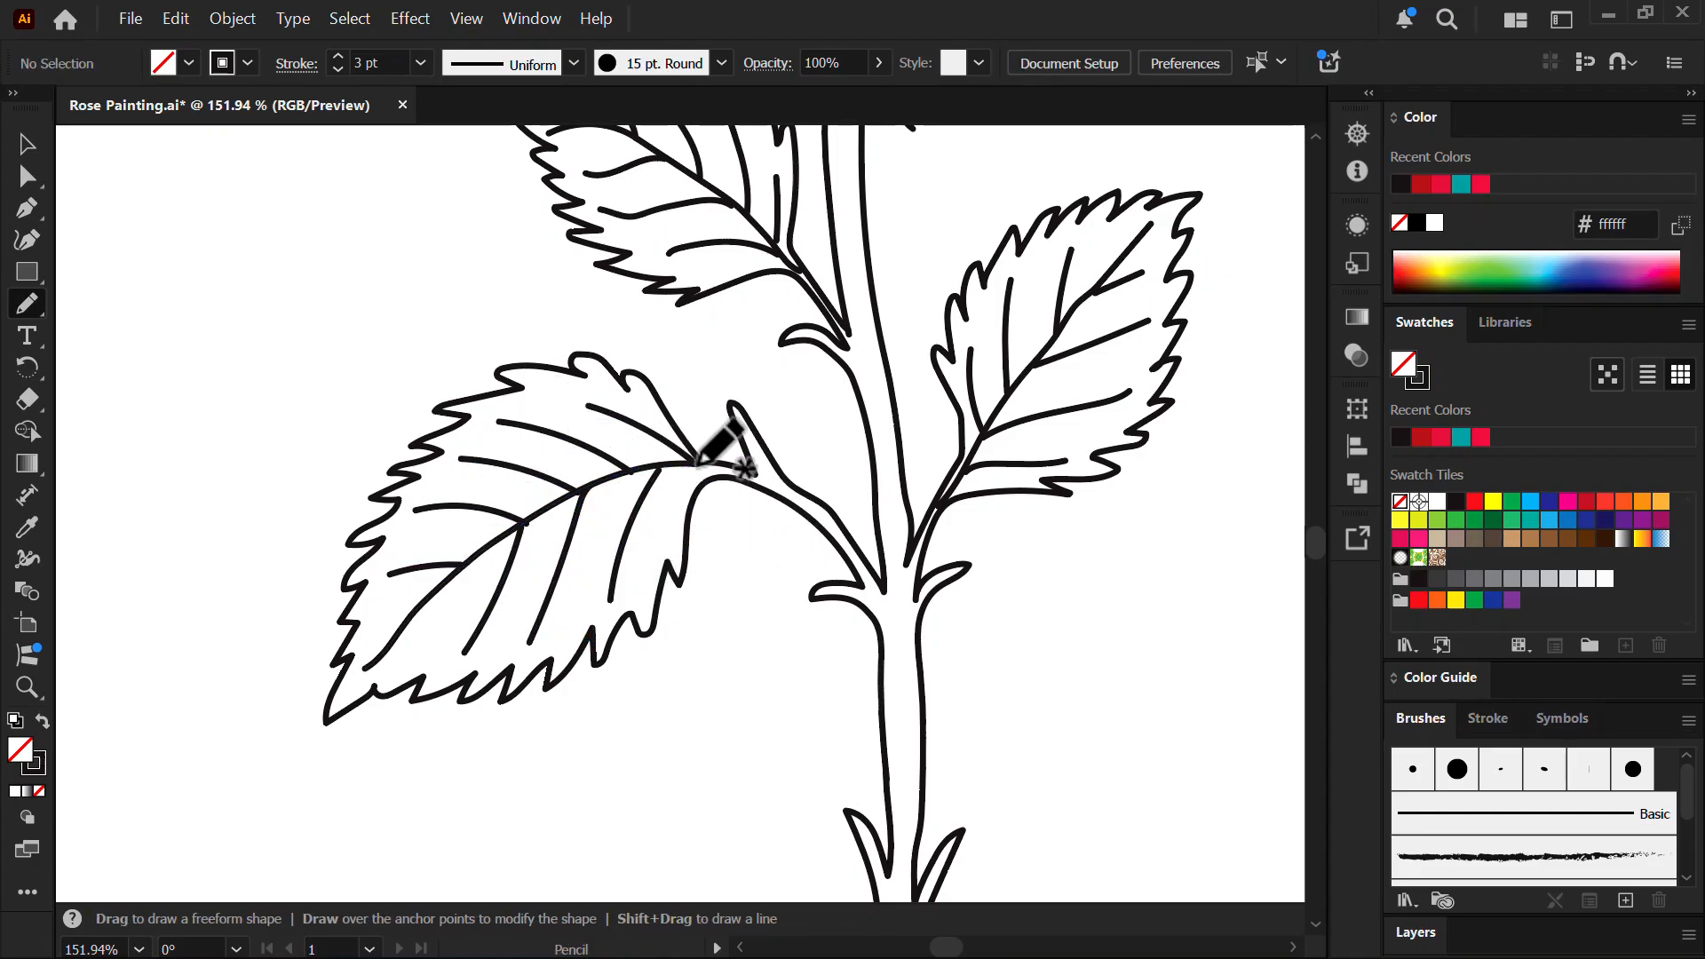
{"action": "left_click_drag", "start_coordinate": [879, 545], "coordinate": [776, 398]}
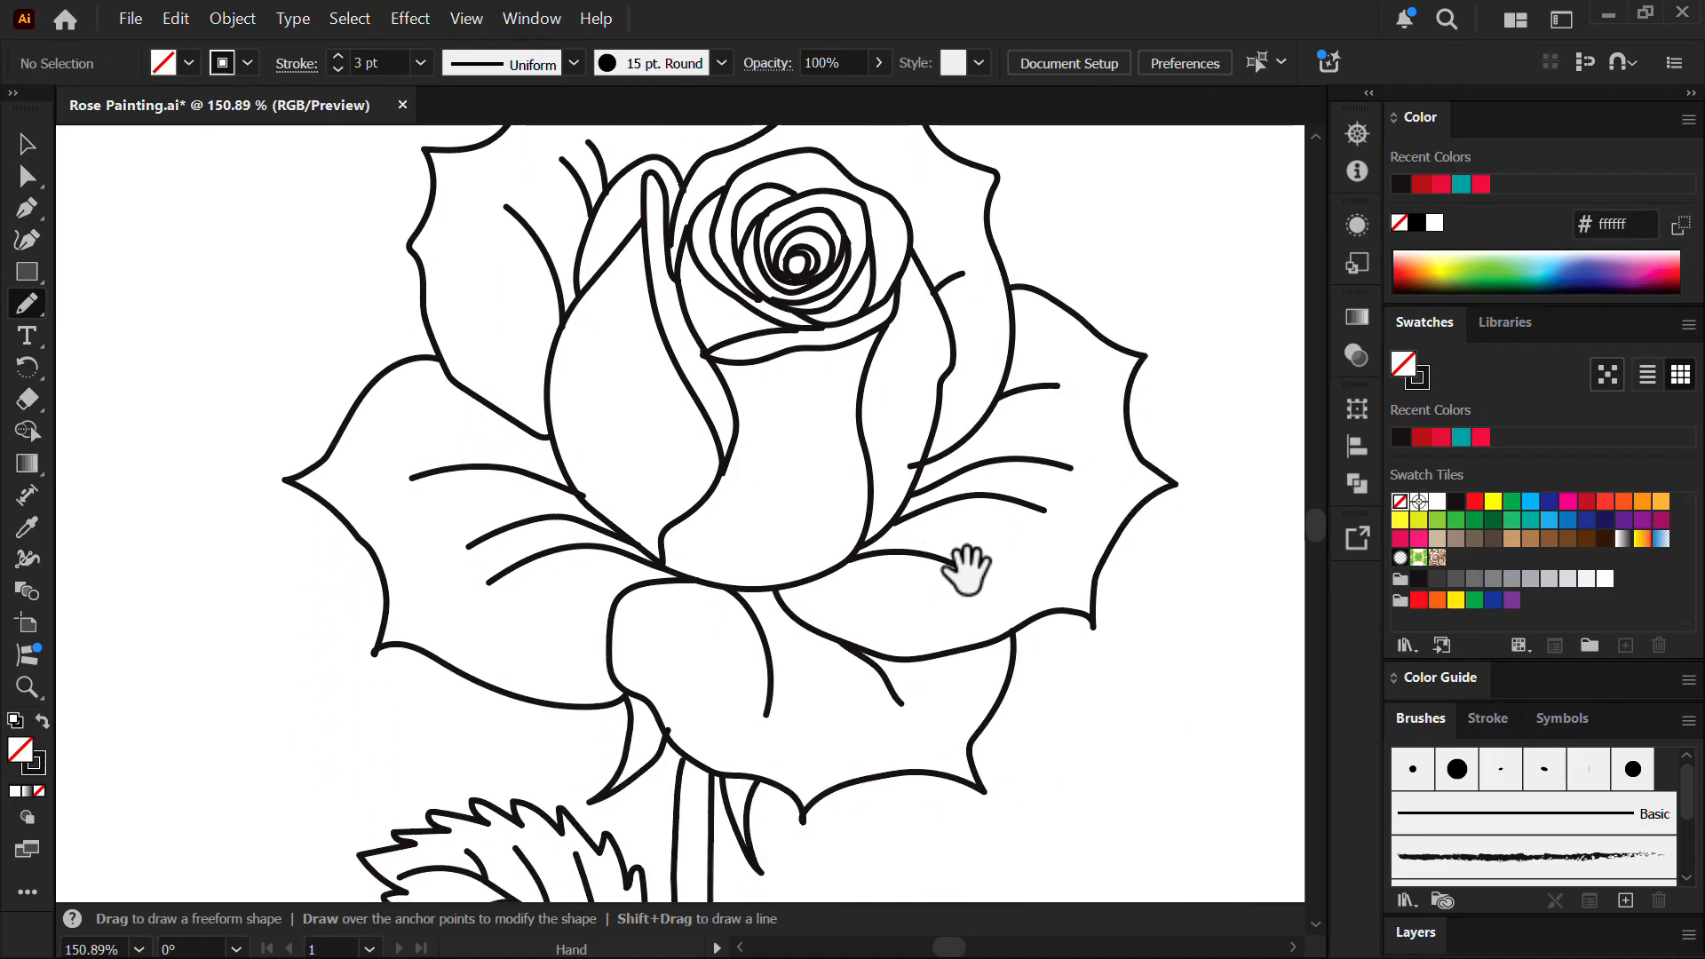
{"action": "left_click_drag", "start_coordinate": [902, 430], "coordinate": [693, 418]}
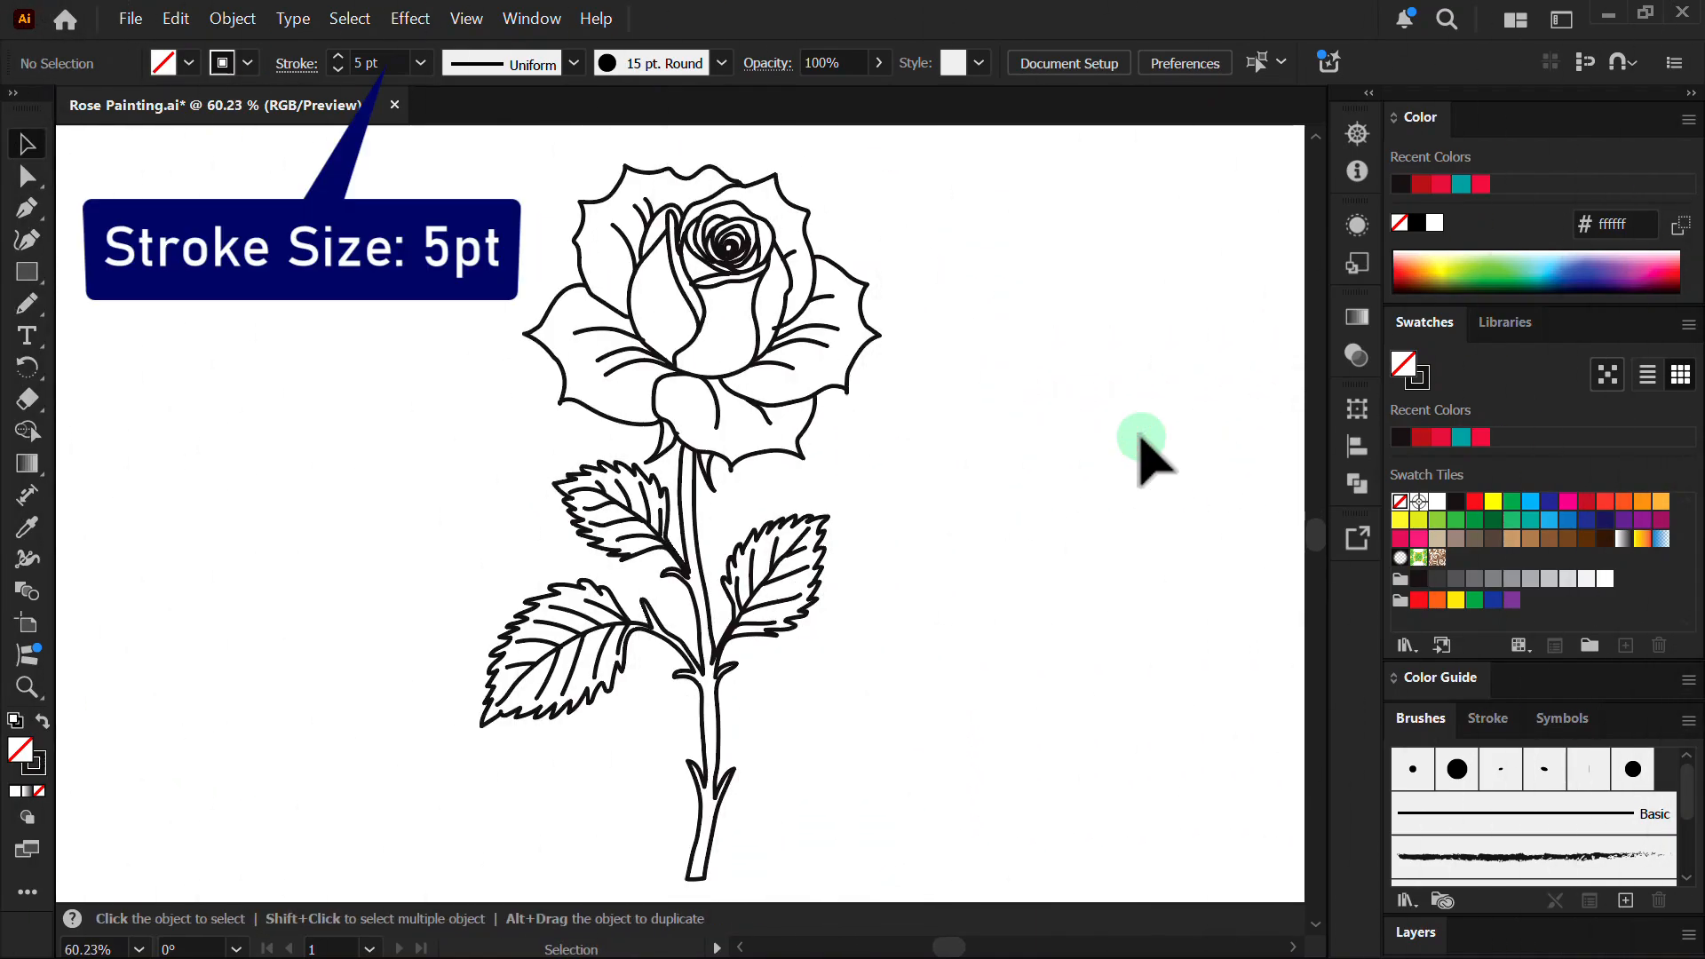
- Select the whole rose line drawing and expand its strokes into filled outline shapes
{"action": "left_click_drag", "start_coordinate": [417, 151], "coordinate": [950, 697]}
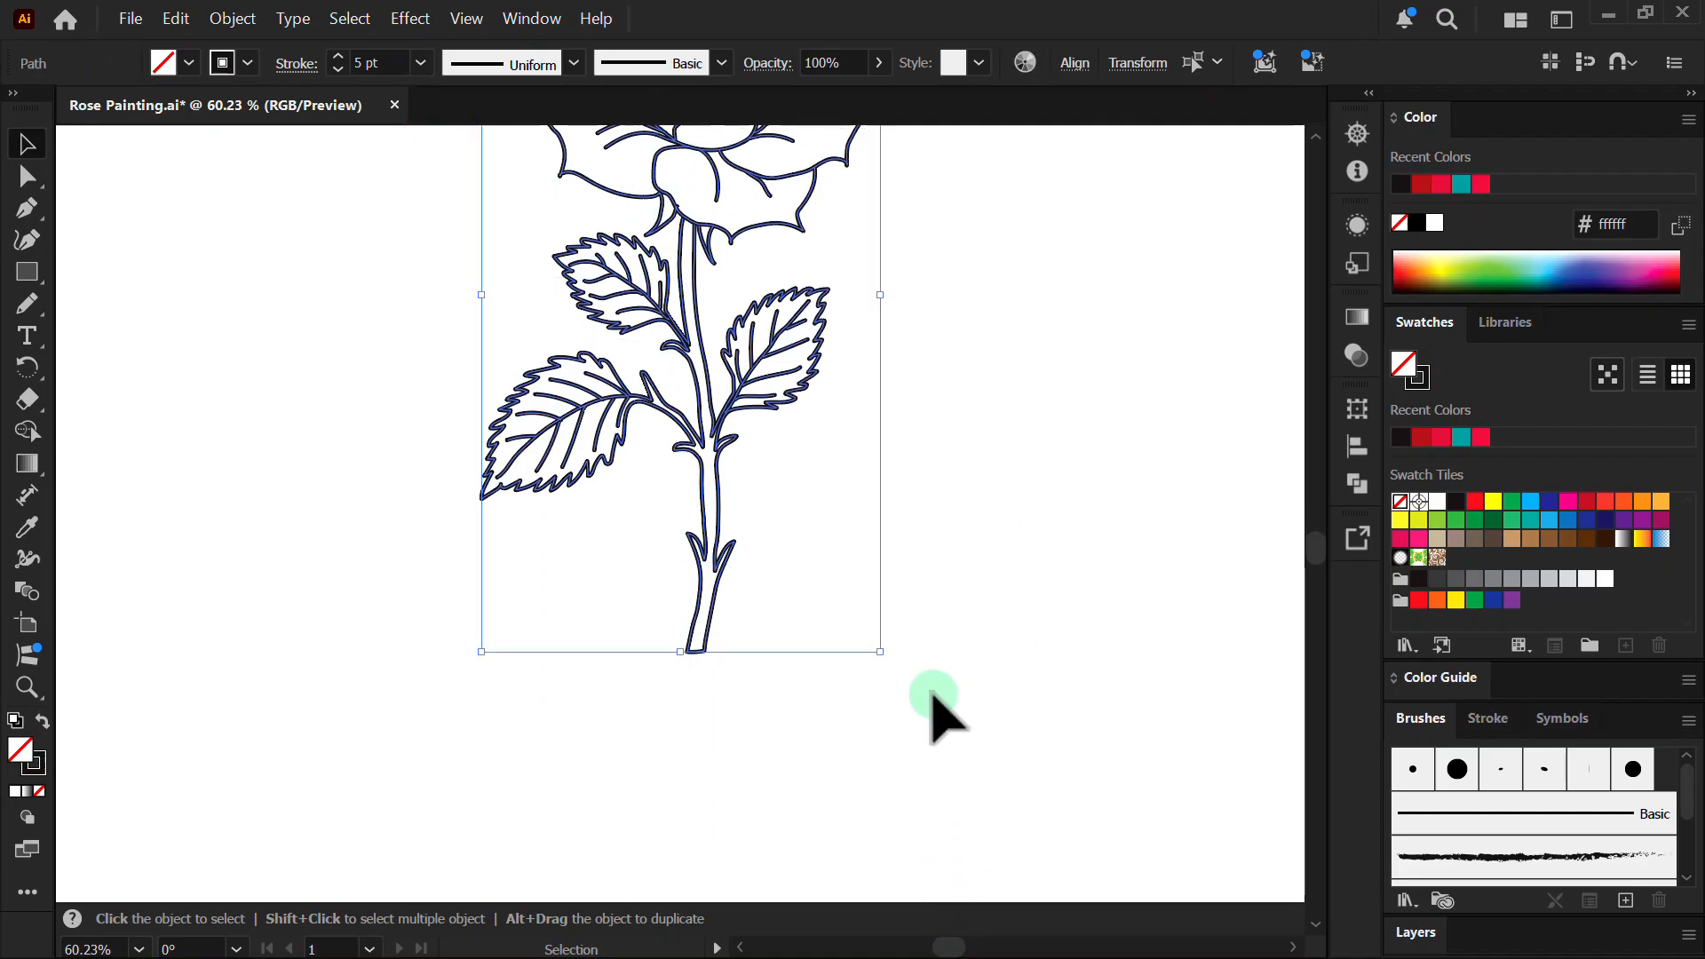
{"action": "key", "text": "space"}
{"action": "left_click_drag", "start_coordinate": [724, 331], "coordinate": [684, 551]}
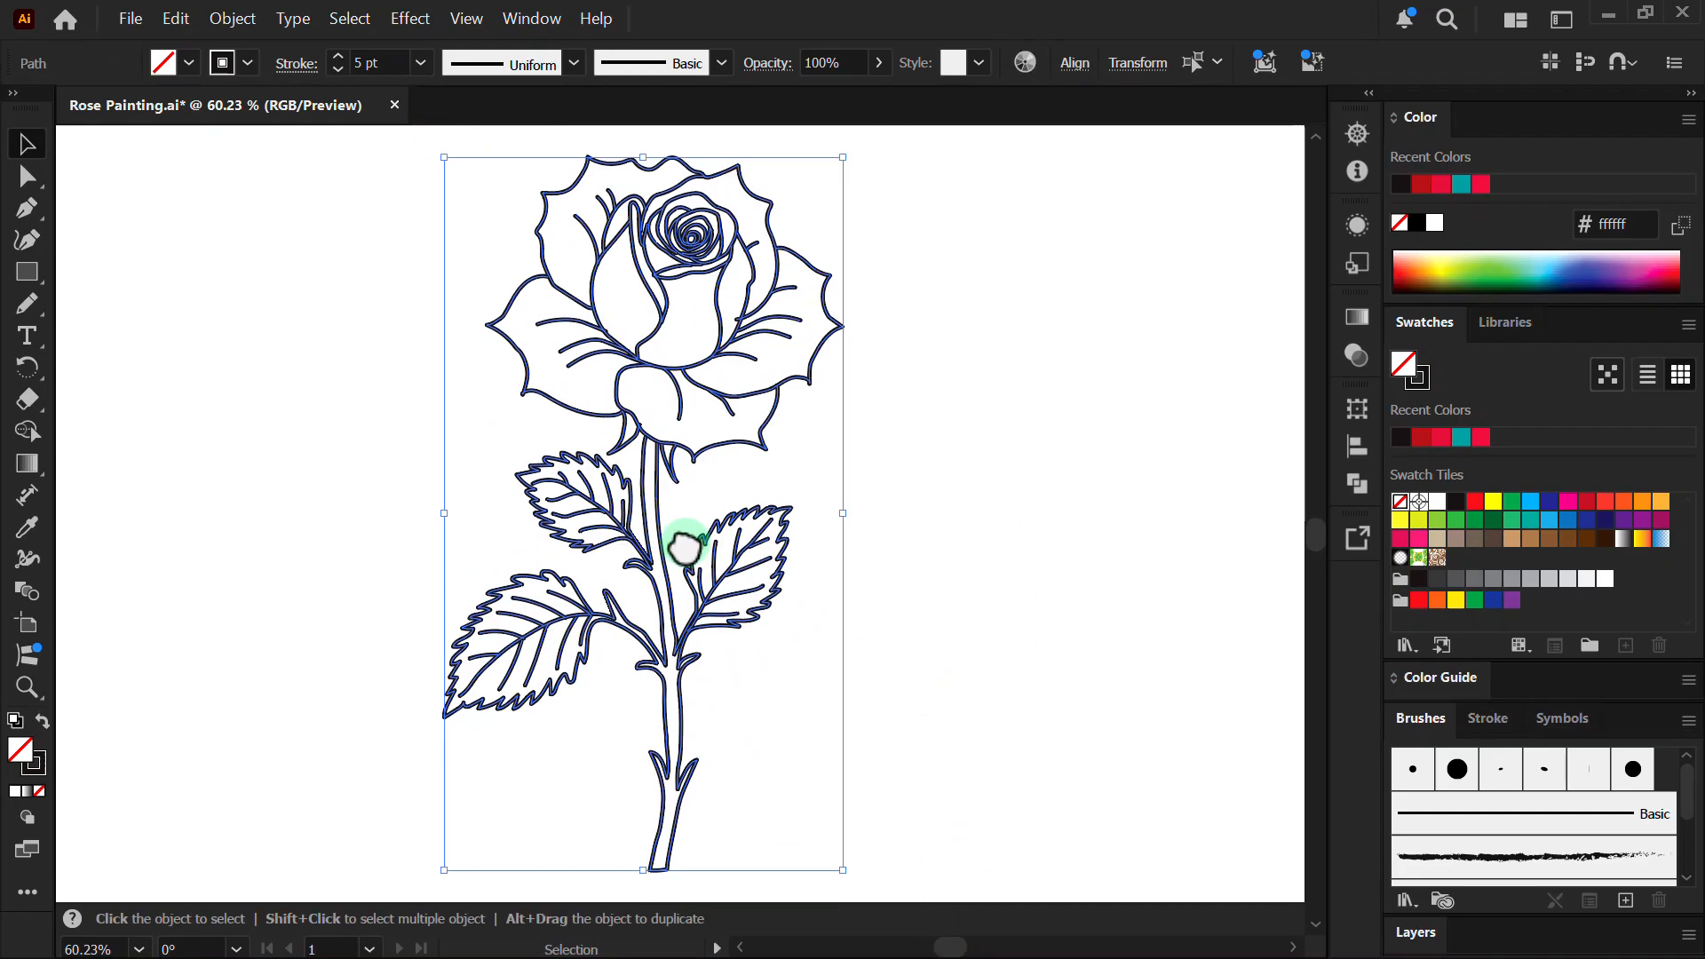
{"action": "left_click", "coordinate": [233, 19]}
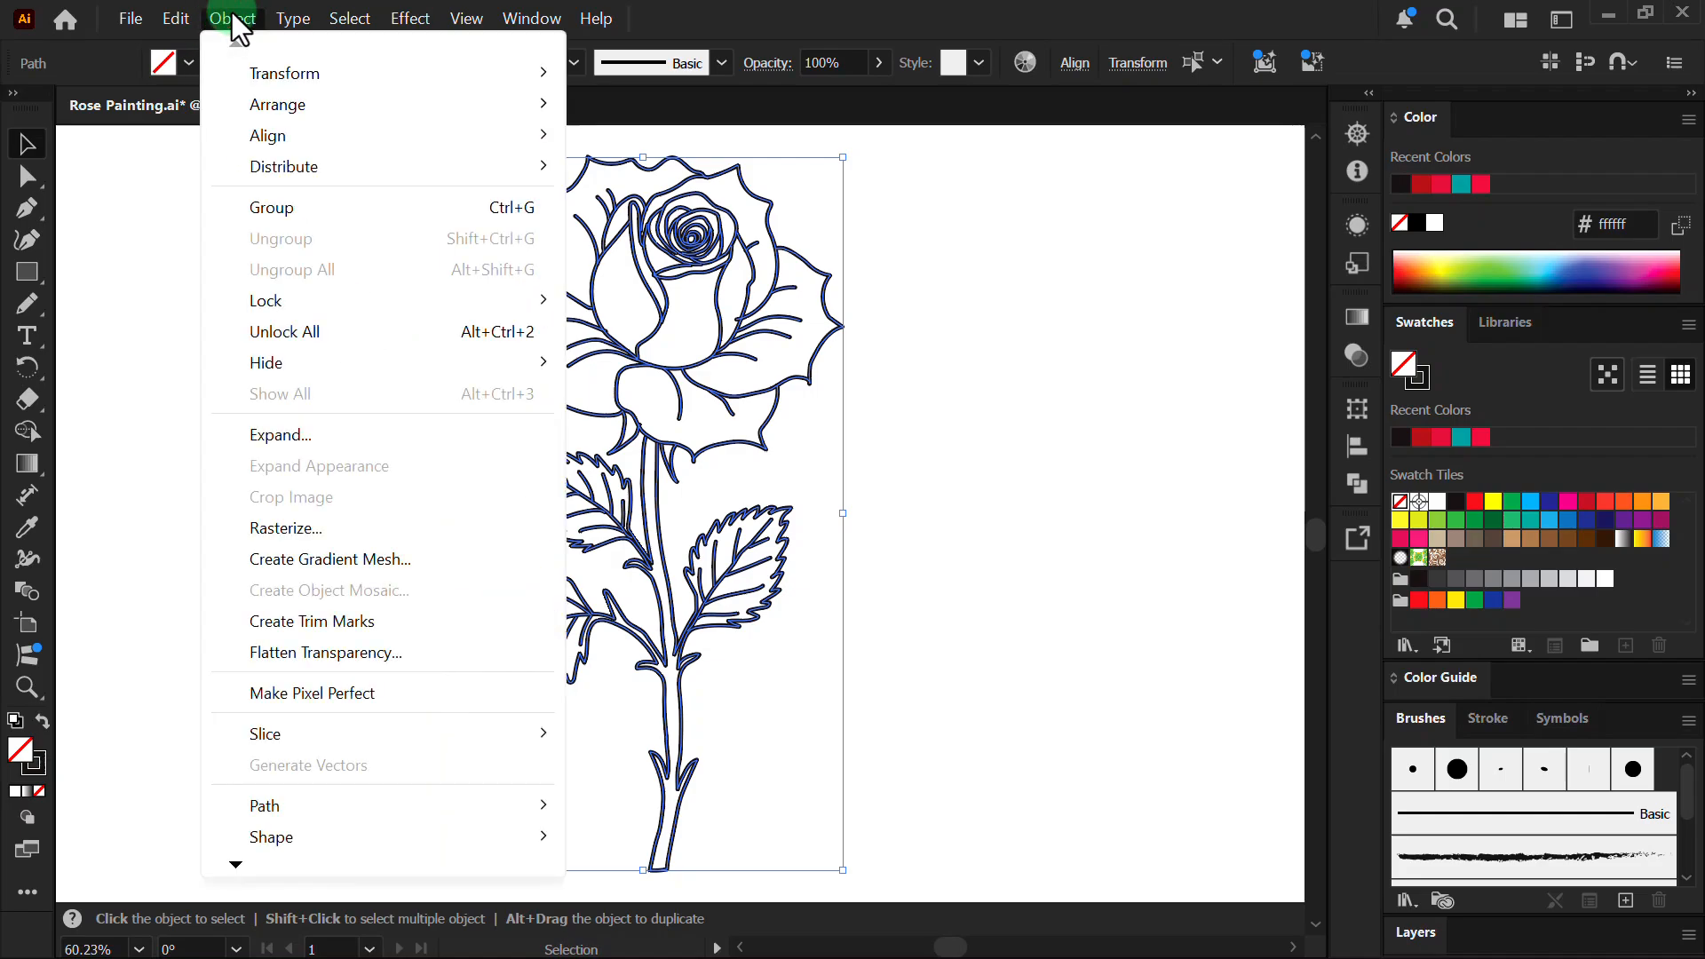
{"action": "left_click", "coordinate": [274, 311]}
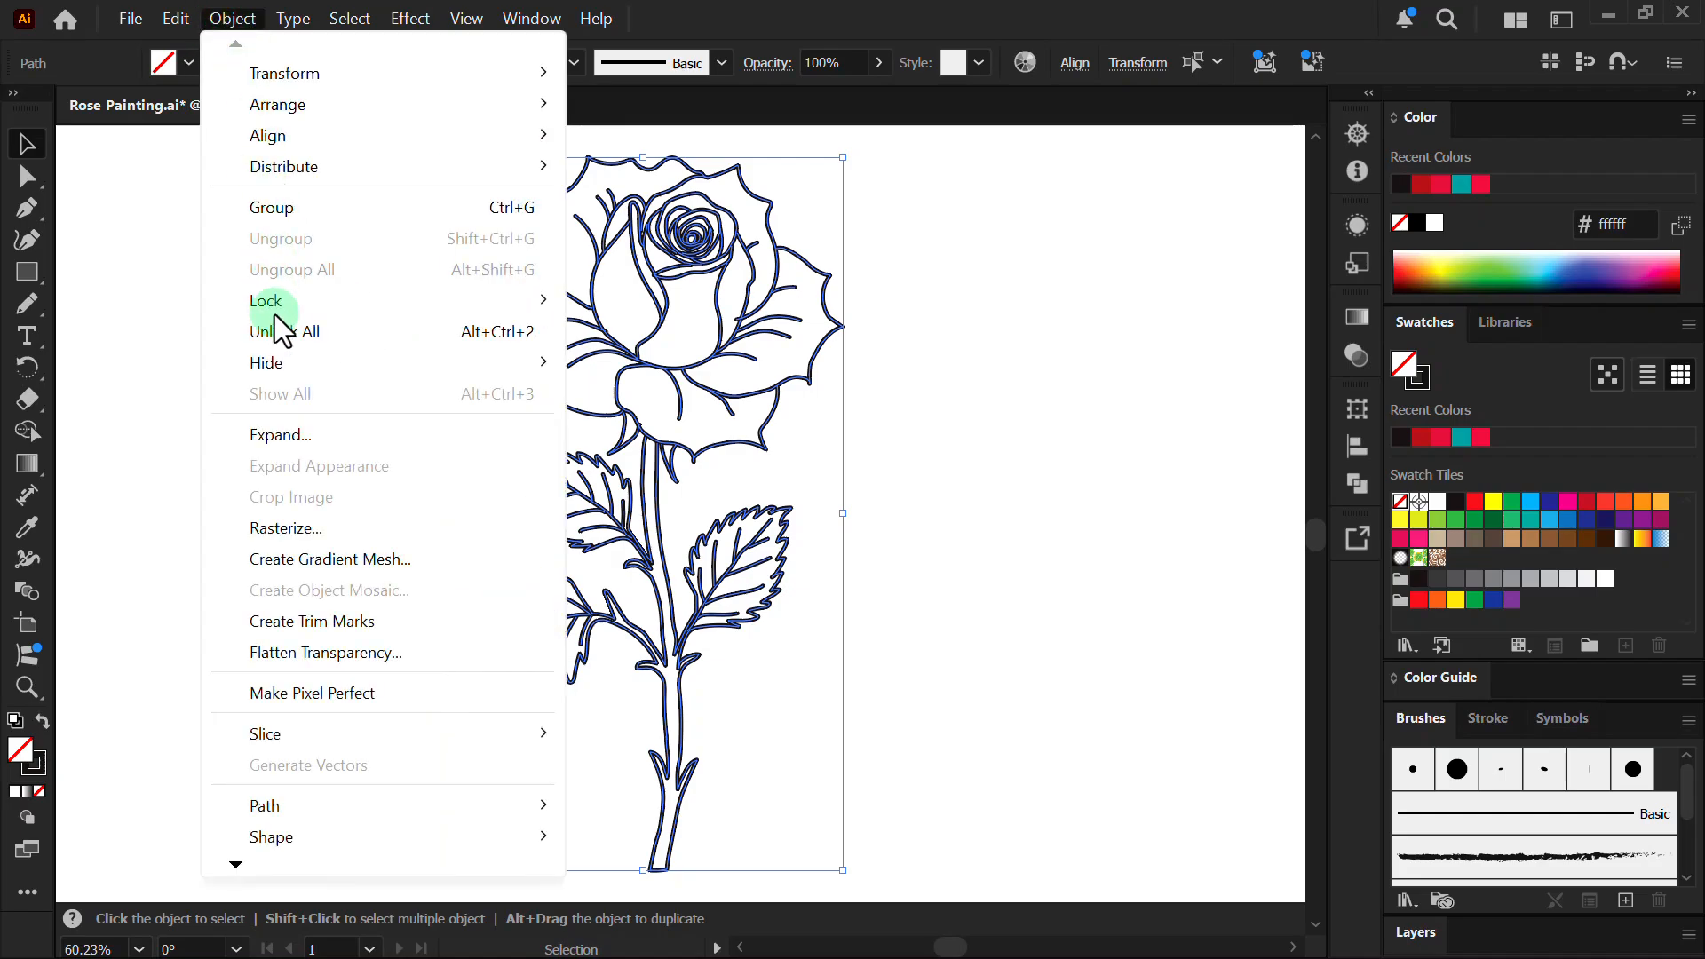
{"action": "left_click", "coordinate": [257, 438]}
{"action": "left_click", "coordinate": [851, 485]}
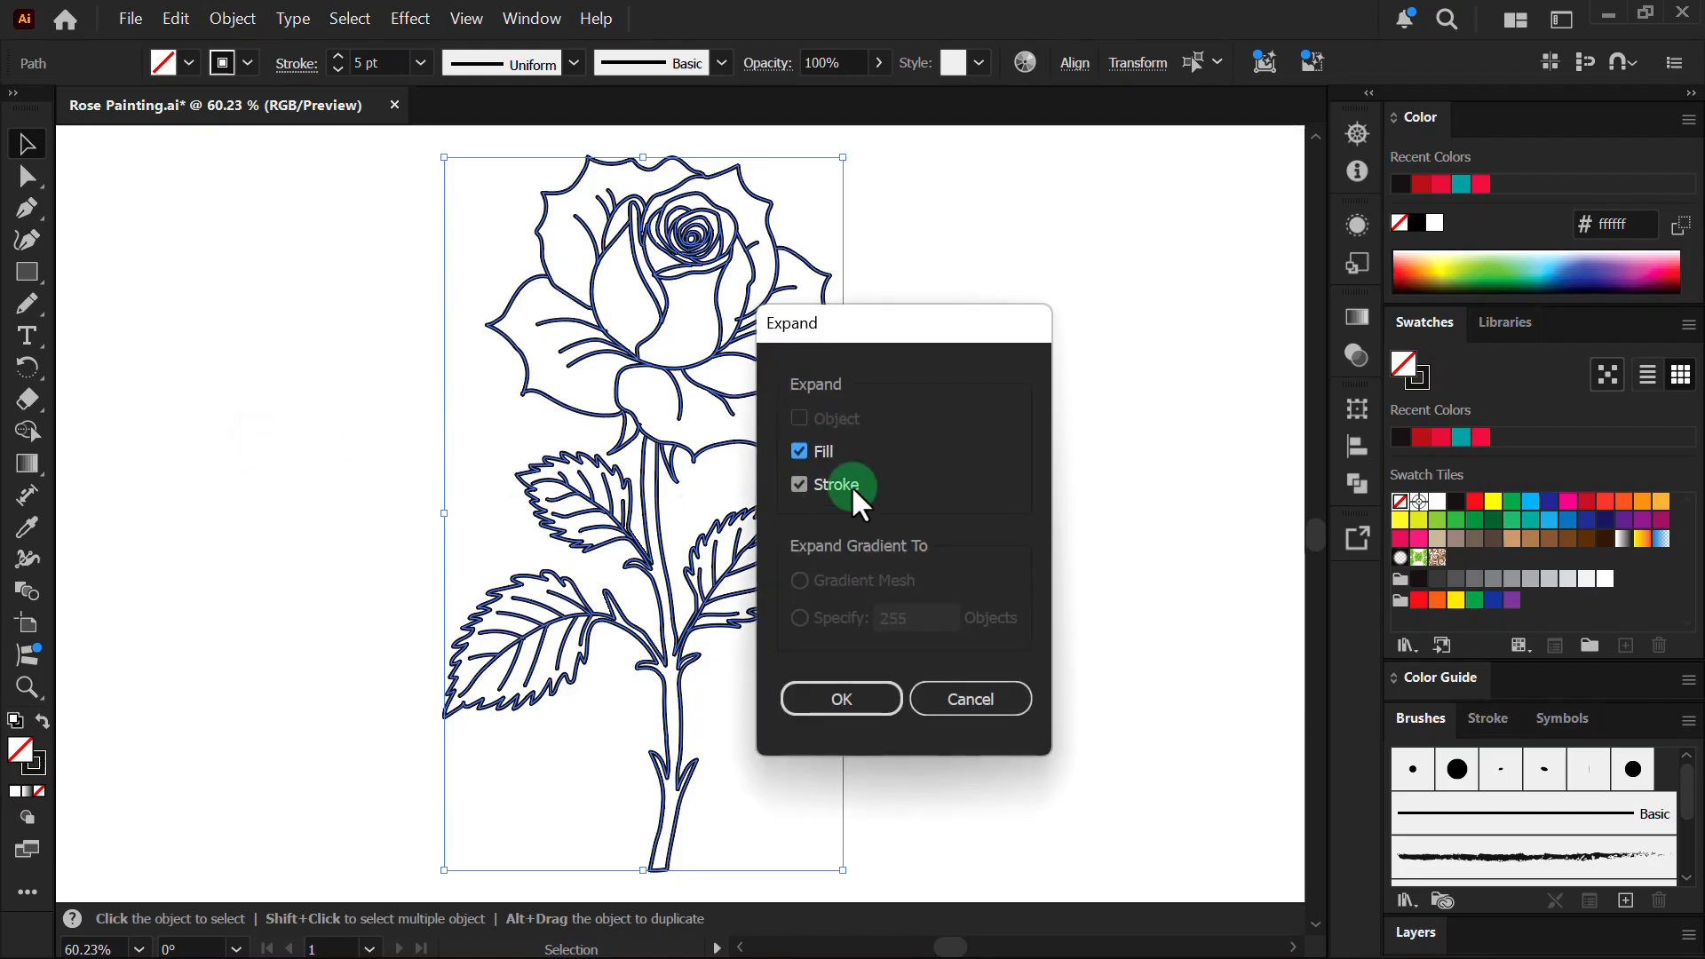
{"action": "left_click", "coordinate": [839, 698]}
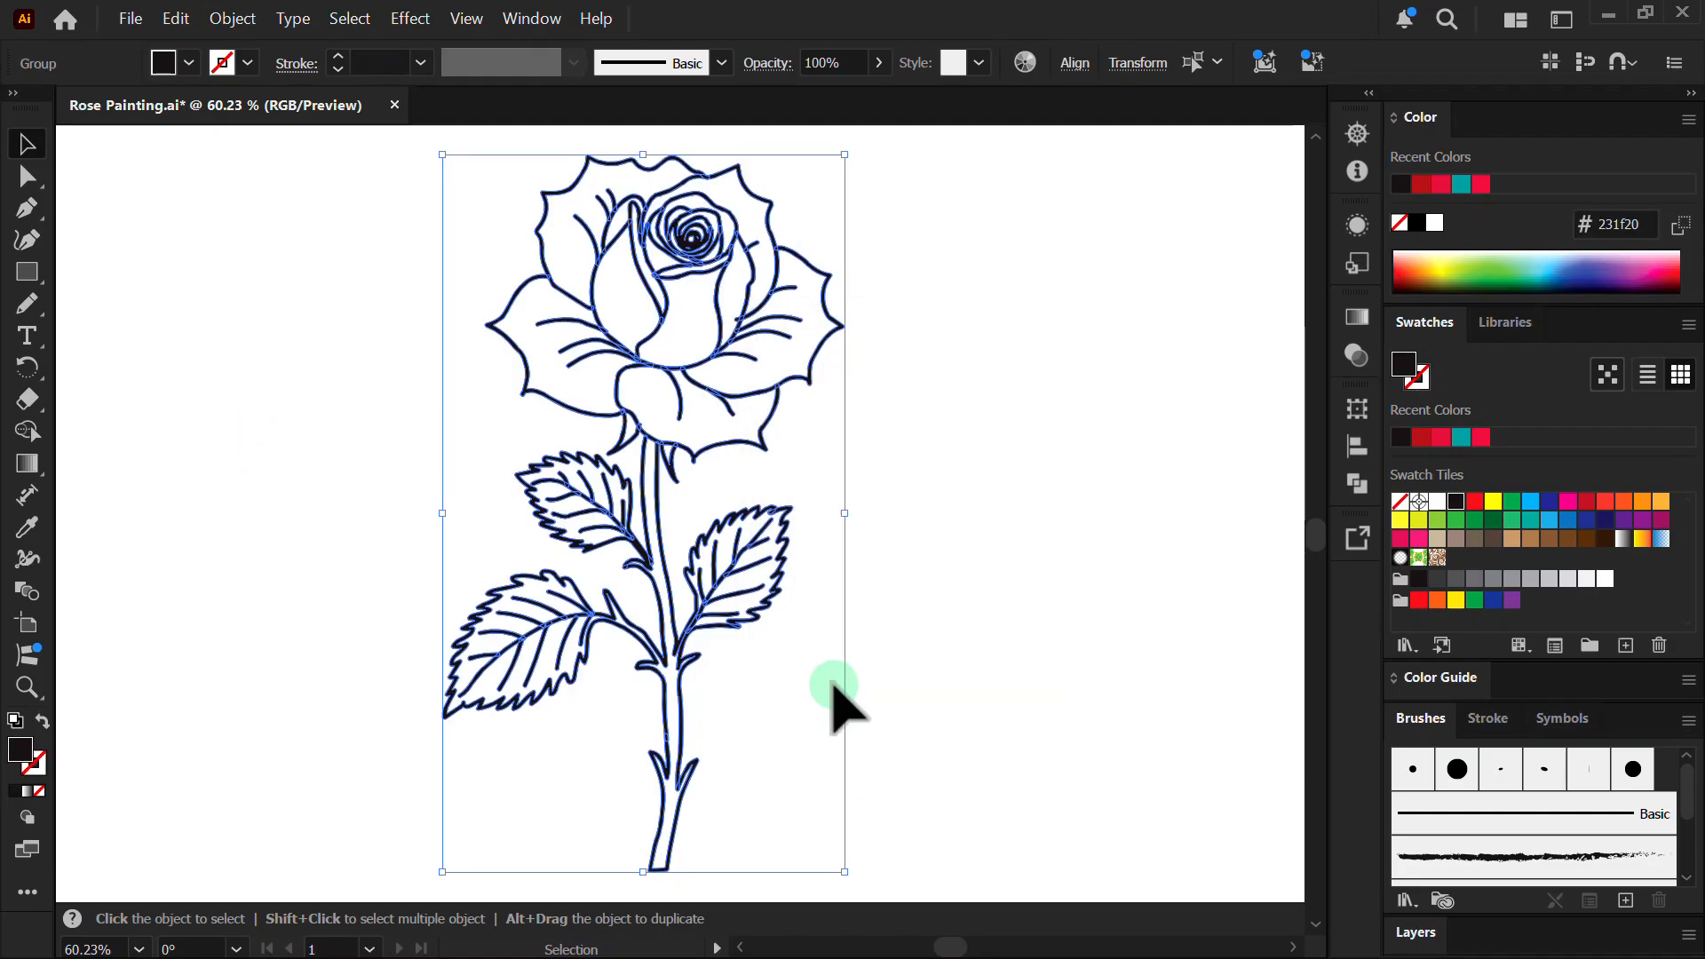
- Bring up the Pathfinder panel with Ctrl+Shift+F9
{"action": "key", "text": "ctrl+shift+F9"}
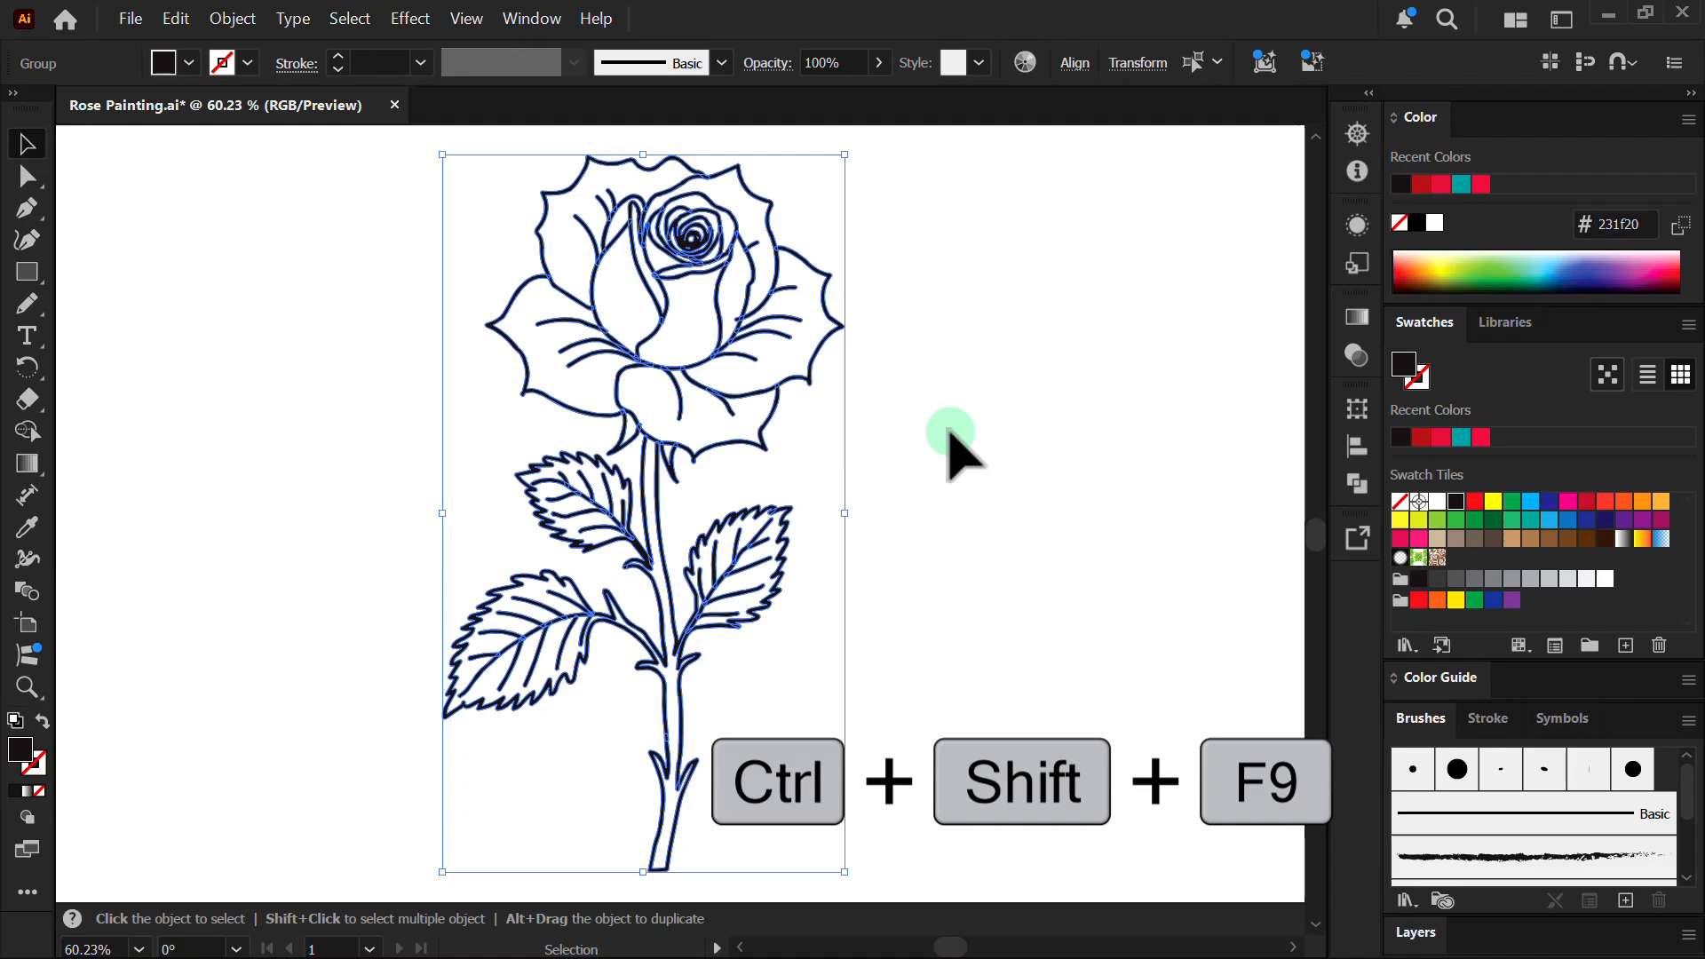
{"action": "key", "text": "ctrl+shift+F9"}
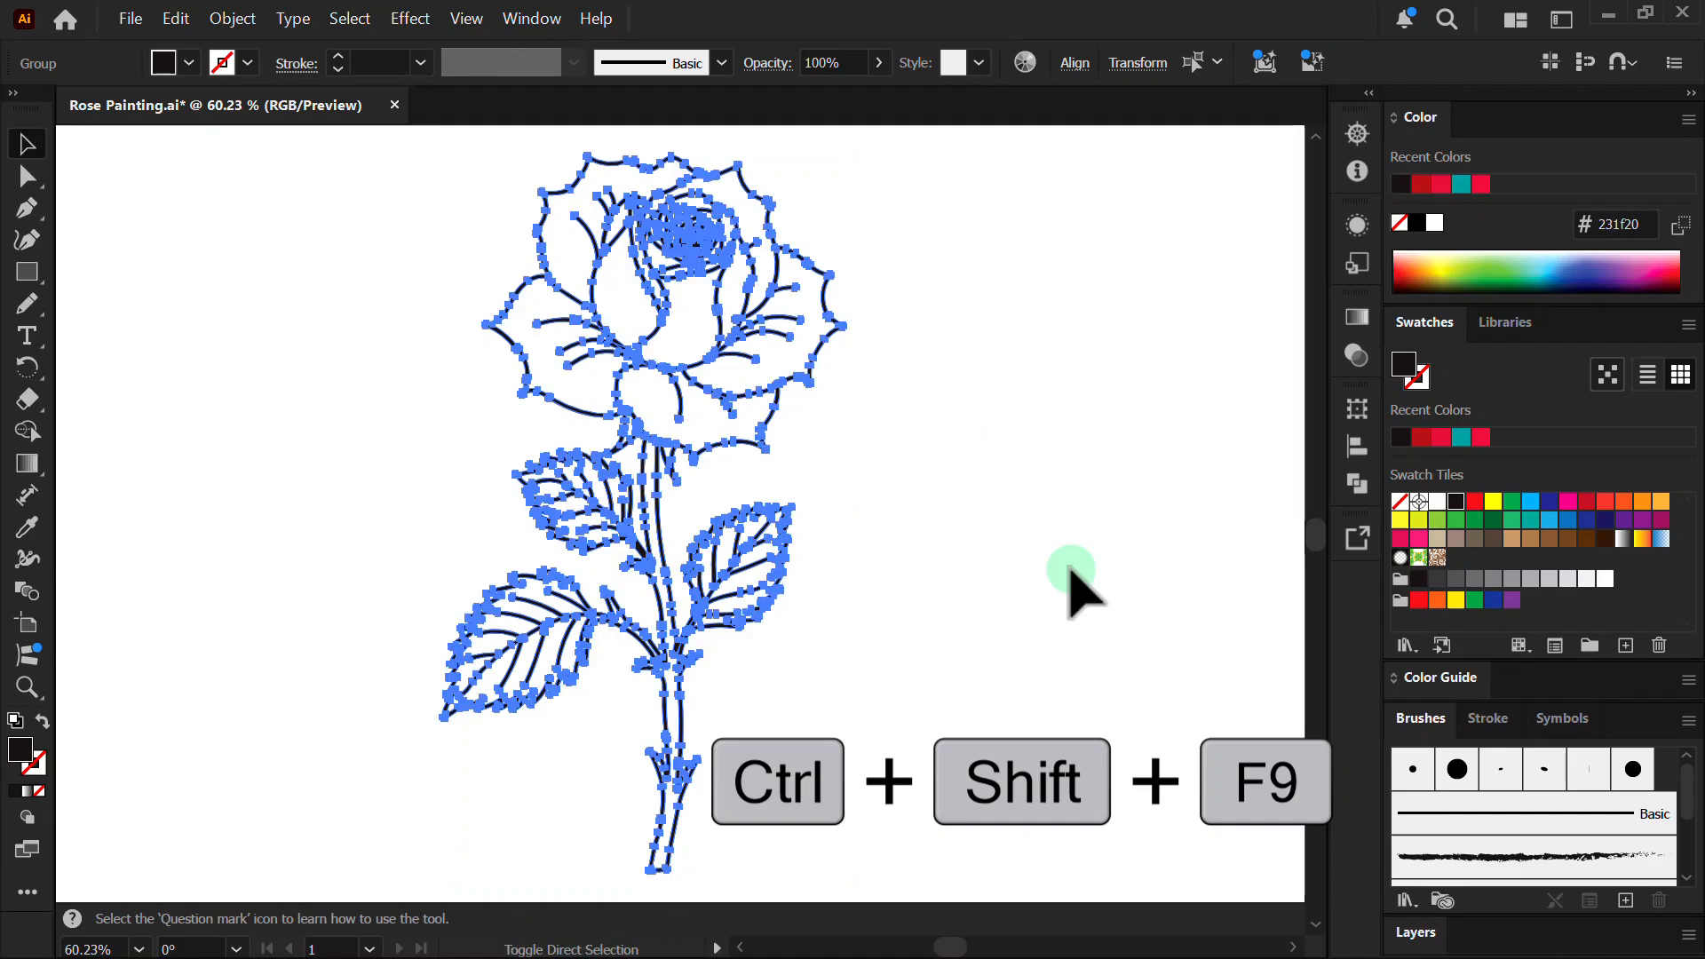
{"action": "key", "text": "ctrl+shift+F9"}
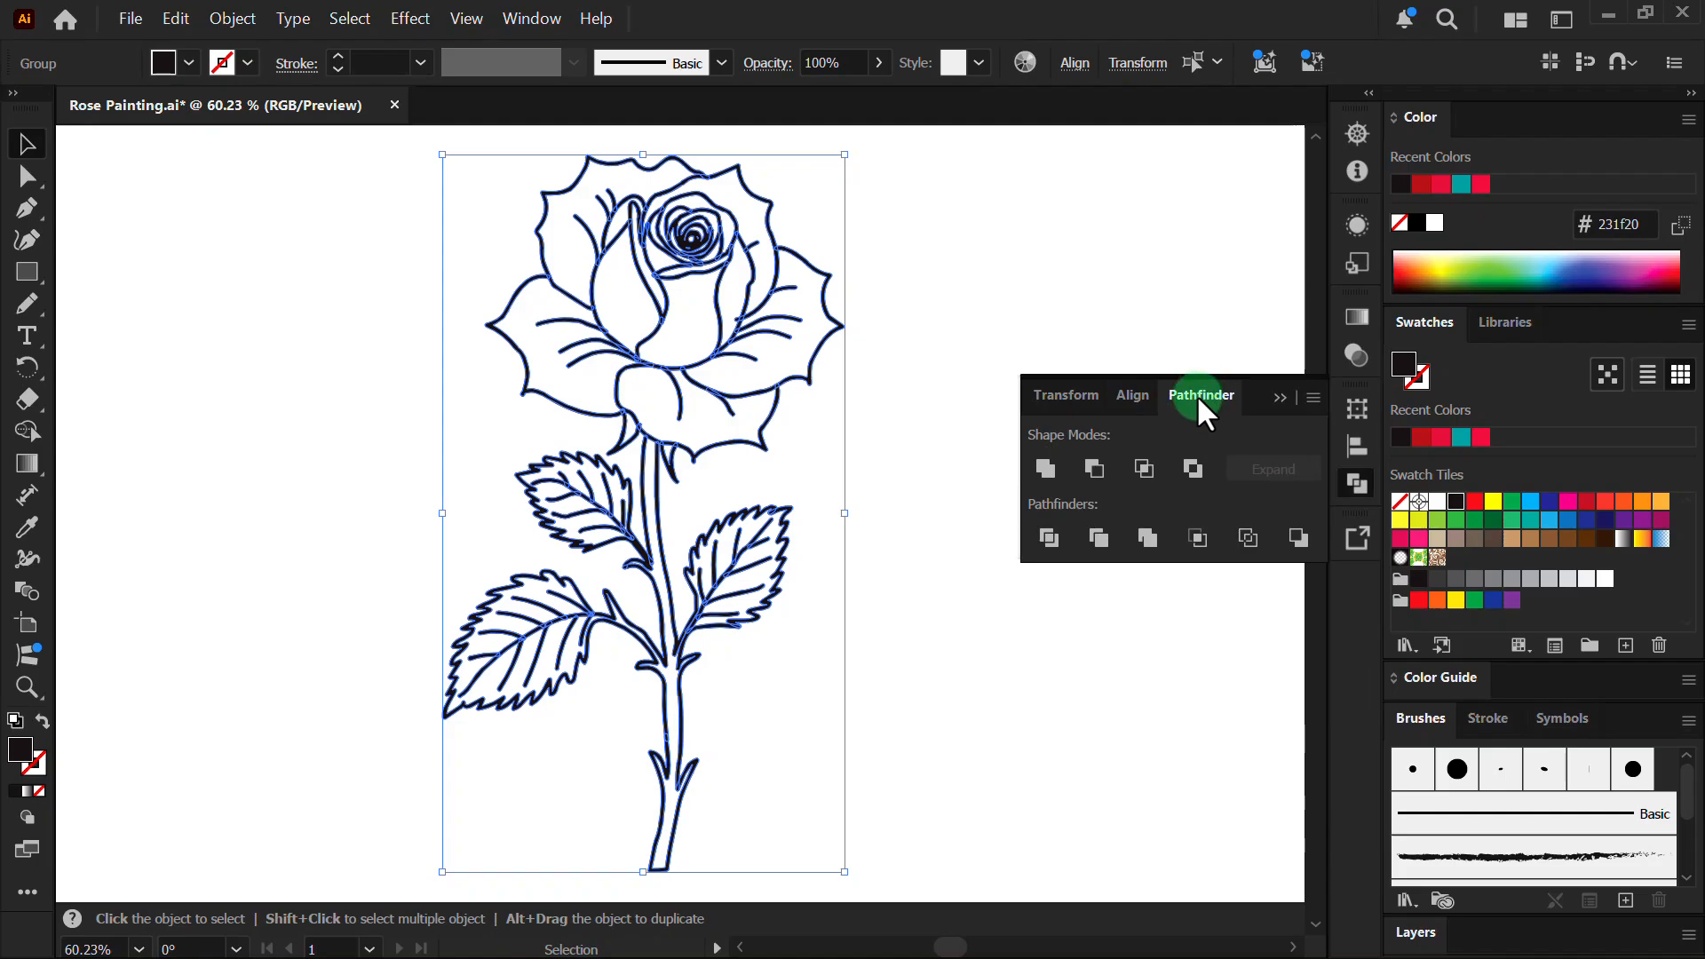
- Unite the rose outlines in Pathfinder, then take the Live Paint Bucket with red (ec1c24) fill
{"action": "left_click", "coordinate": [1043, 465]}
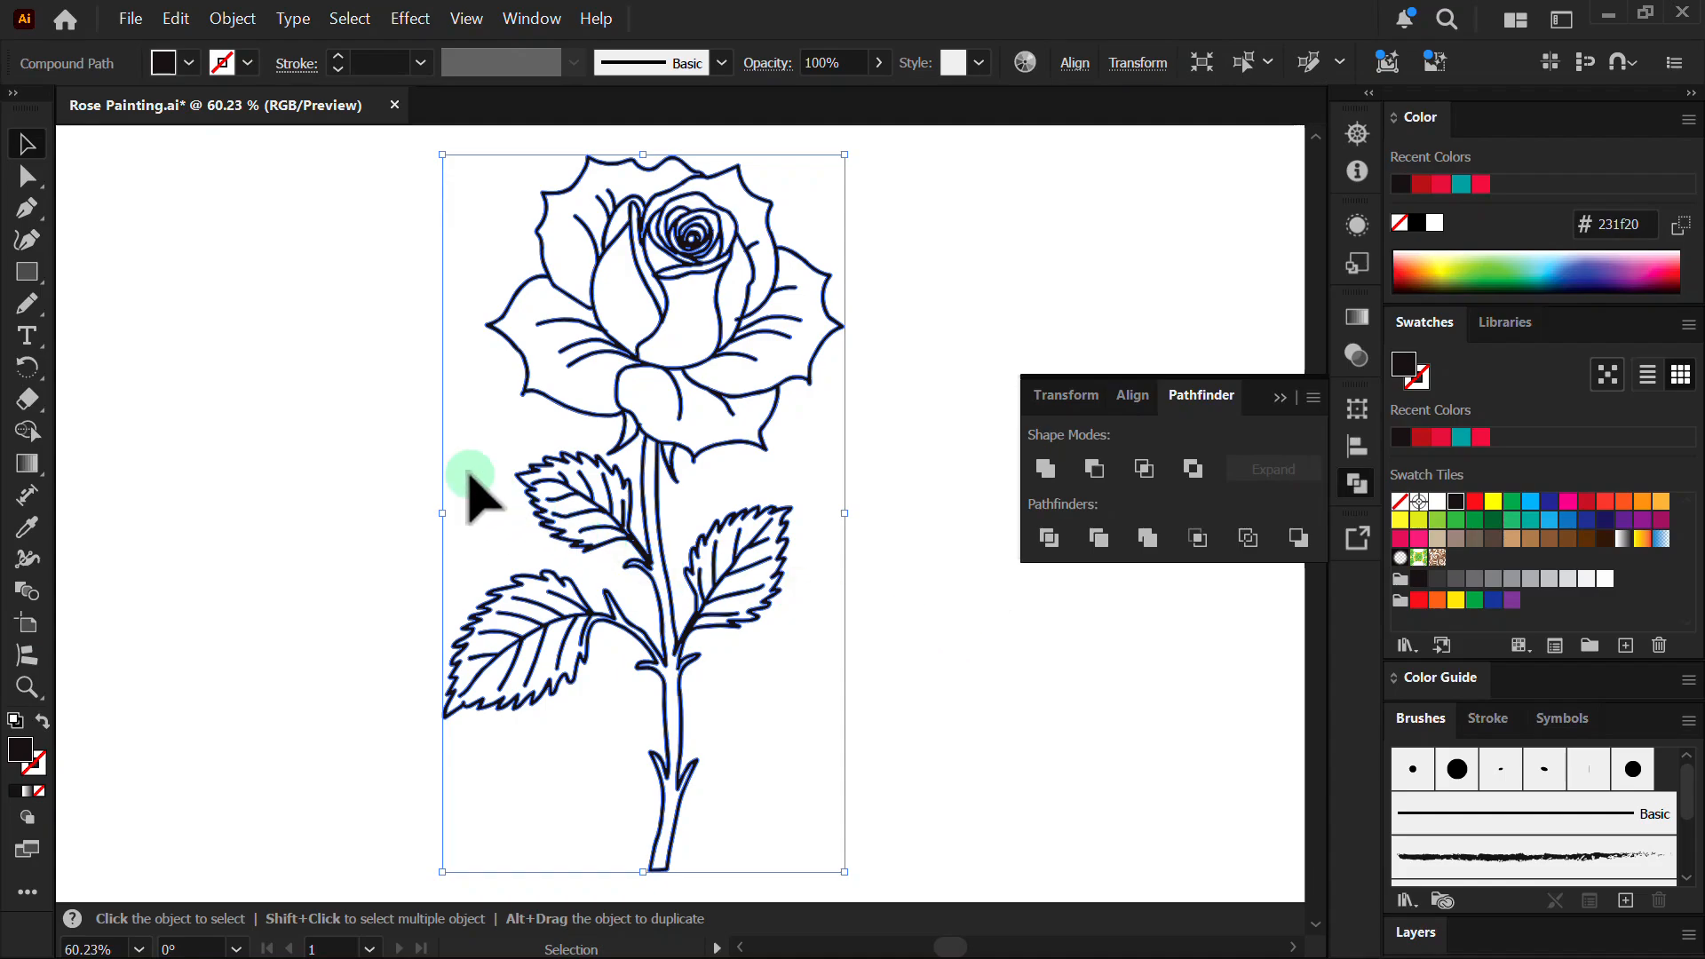
{"action": "left_click", "coordinate": [21, 891]}
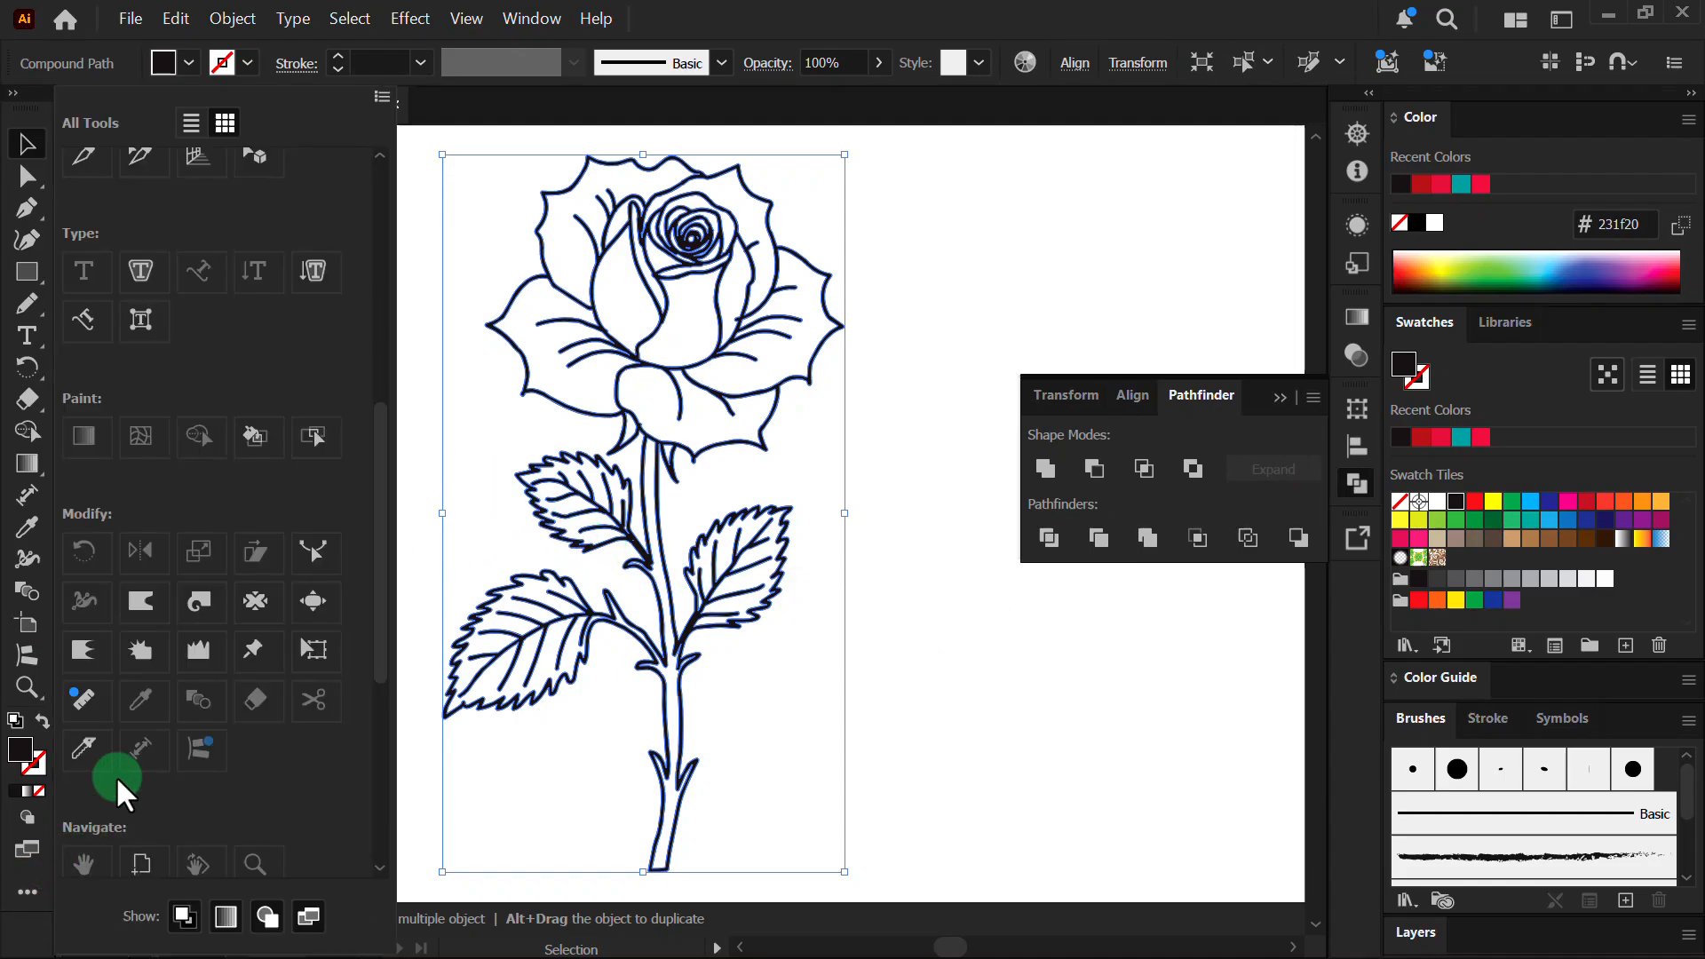
{"action": "left_click", "coordinate": [254, 435]}
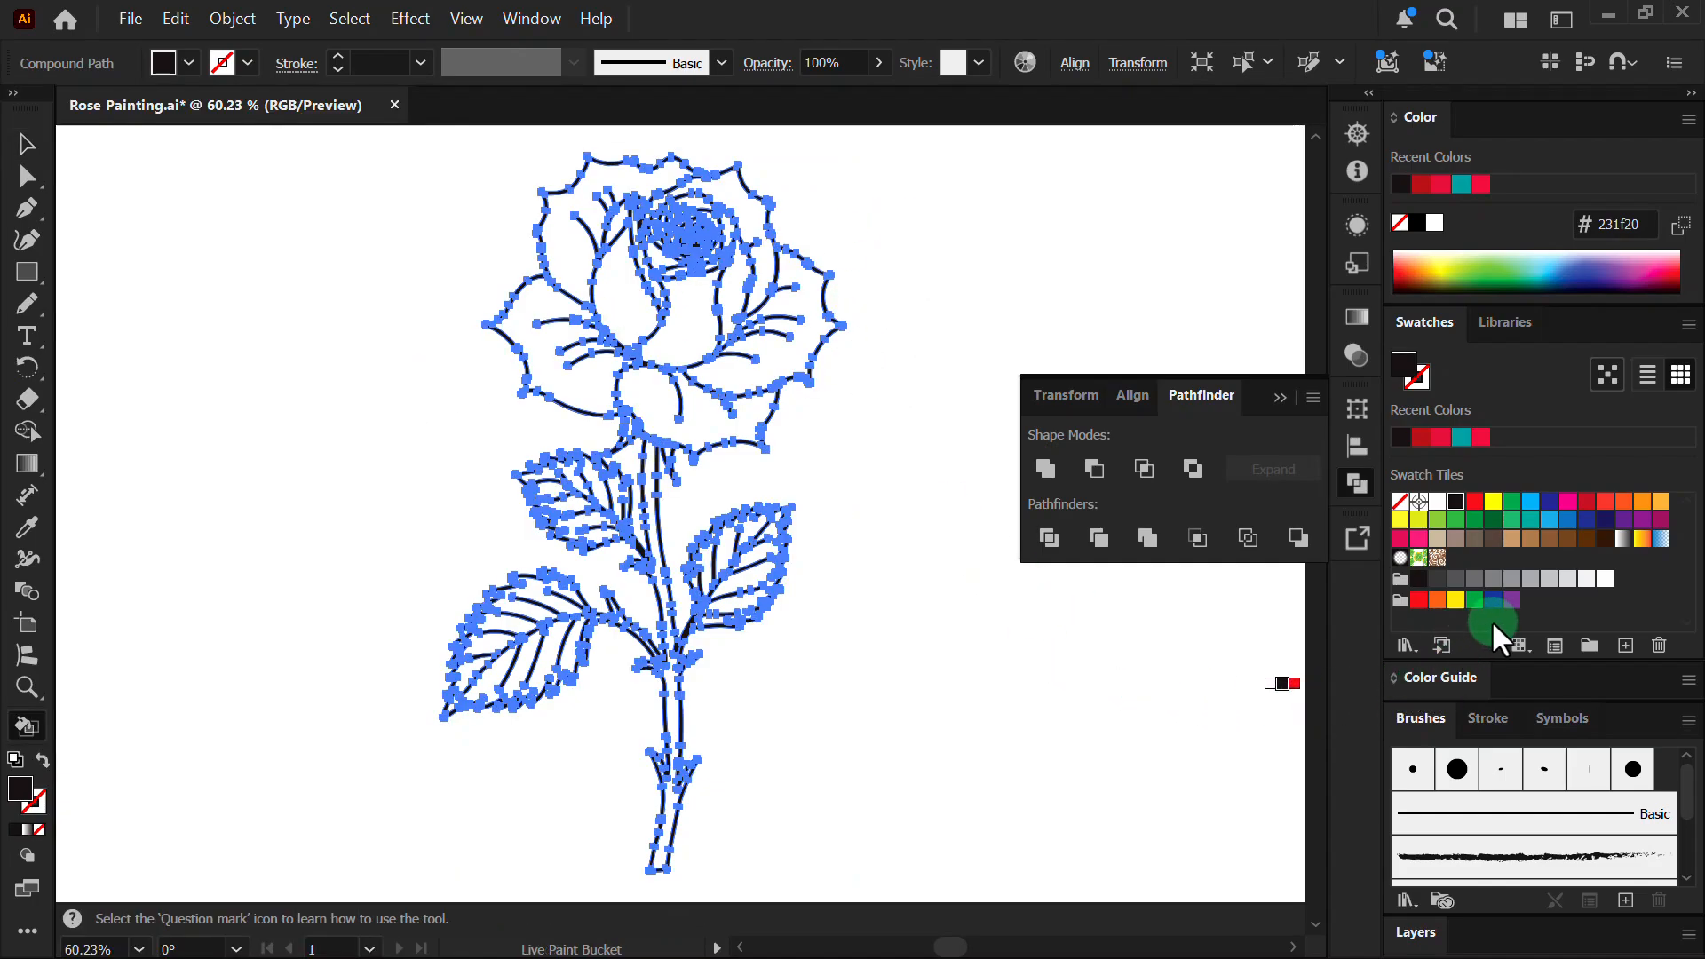
{"action": "left_click", "coordinate": [1475, 502]}
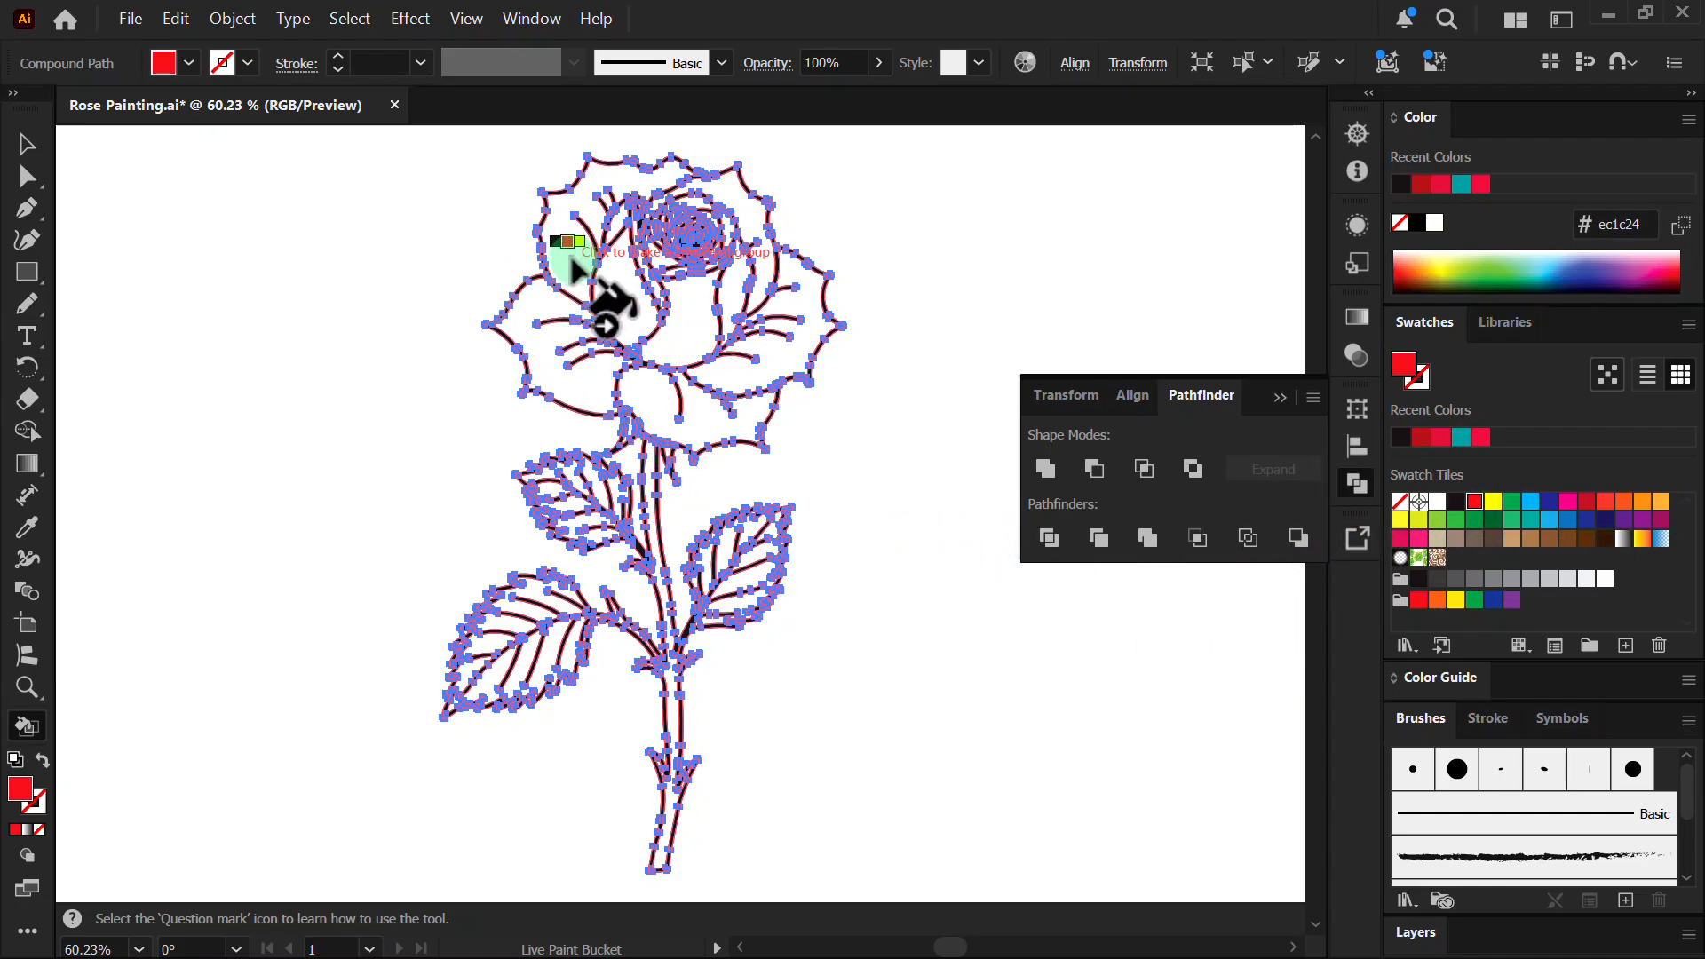
- Paint the outer petal, petal rings, left fold, crescent and large petal red
{"action": "left_click", "coordinate": [572, 261]}
{"action": "left_click", "coordinate": [625, 300]}
{"action": "left_click", "coordinate": [688, 322]}
{"action": "left_click_drag", "start_coordinate": [689, 201], "coordinate": [1115, 167]}
{"action": "left_click", "coordinate": [967, 238]}
{"action": "left_click", "coordinate": [873, 307]}
{"action": "left_click", "coordinate": [815, 309]}
{"action": "left_click", "coordinate": [619, 258]}
{"action": "left_click", "coordinate": [376, 282]}
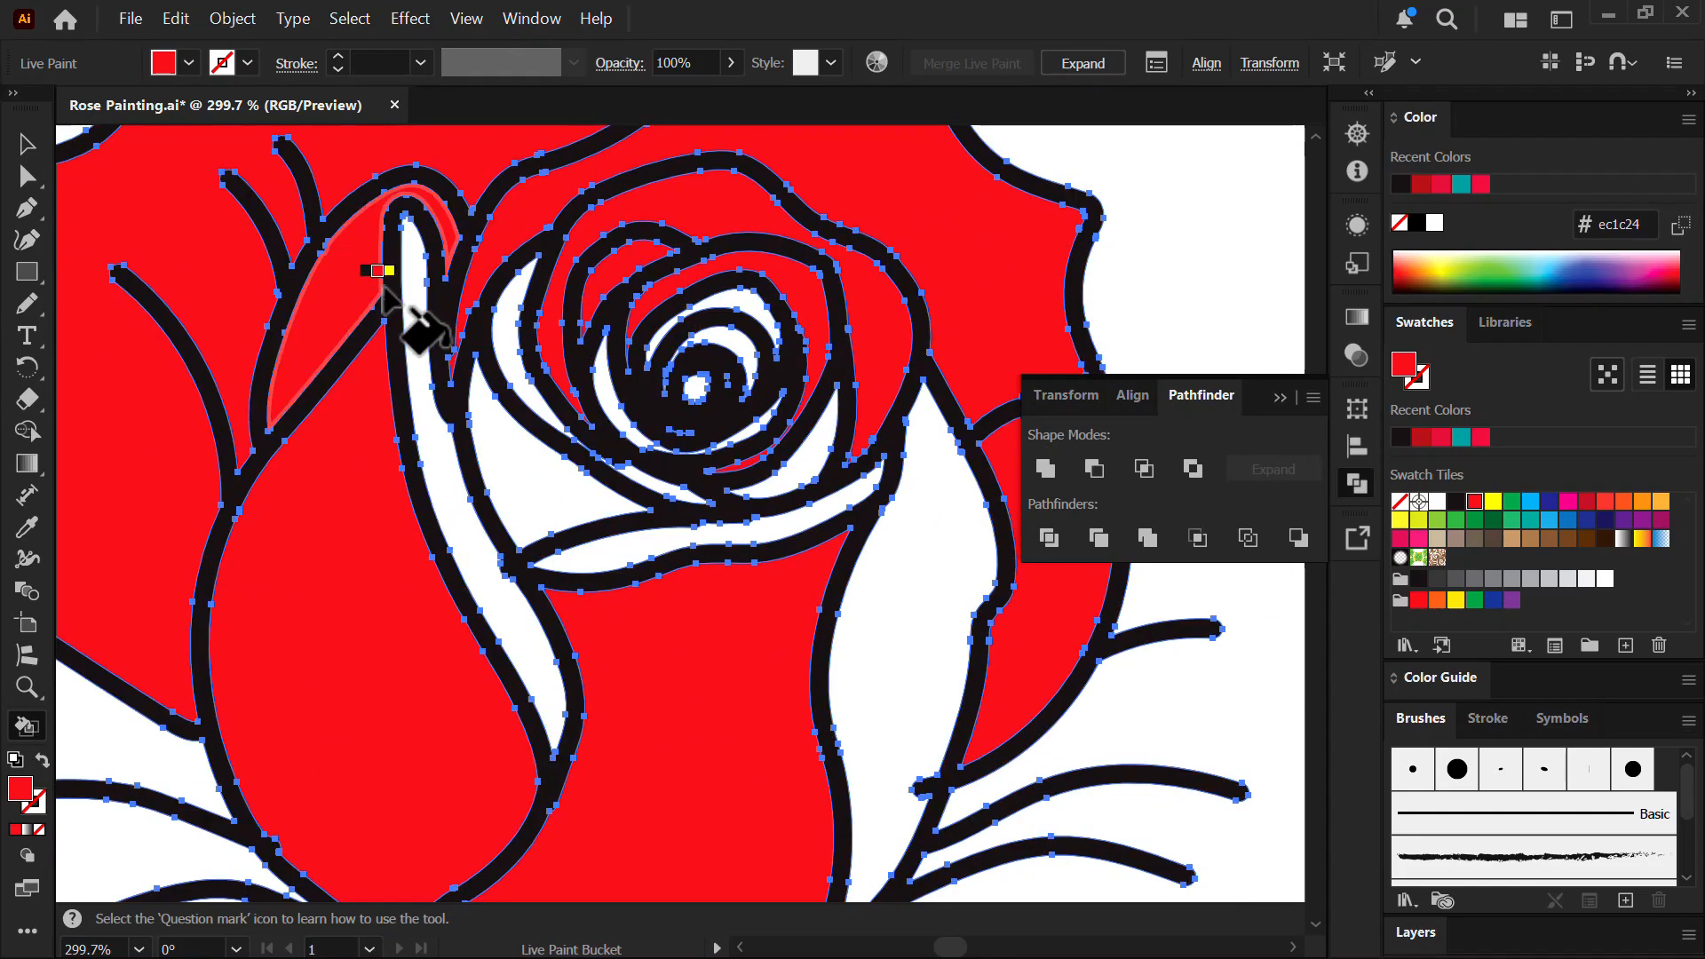
{"action": "left_click", "coordinate": [416, 299]}
{"action": "left_click", "coordinate": [513, 320]}
{"action": "left_click", "coordinate": [536, 450]}
- Zoom in and paint the thin slivers, crescents, central oval and inner rings red
{"action": "left_click_drag", "start_coordinate": [651, 480], "coordinate": [1079, 484]}
{"action": "left_click", "coordinate": [658, 484]}
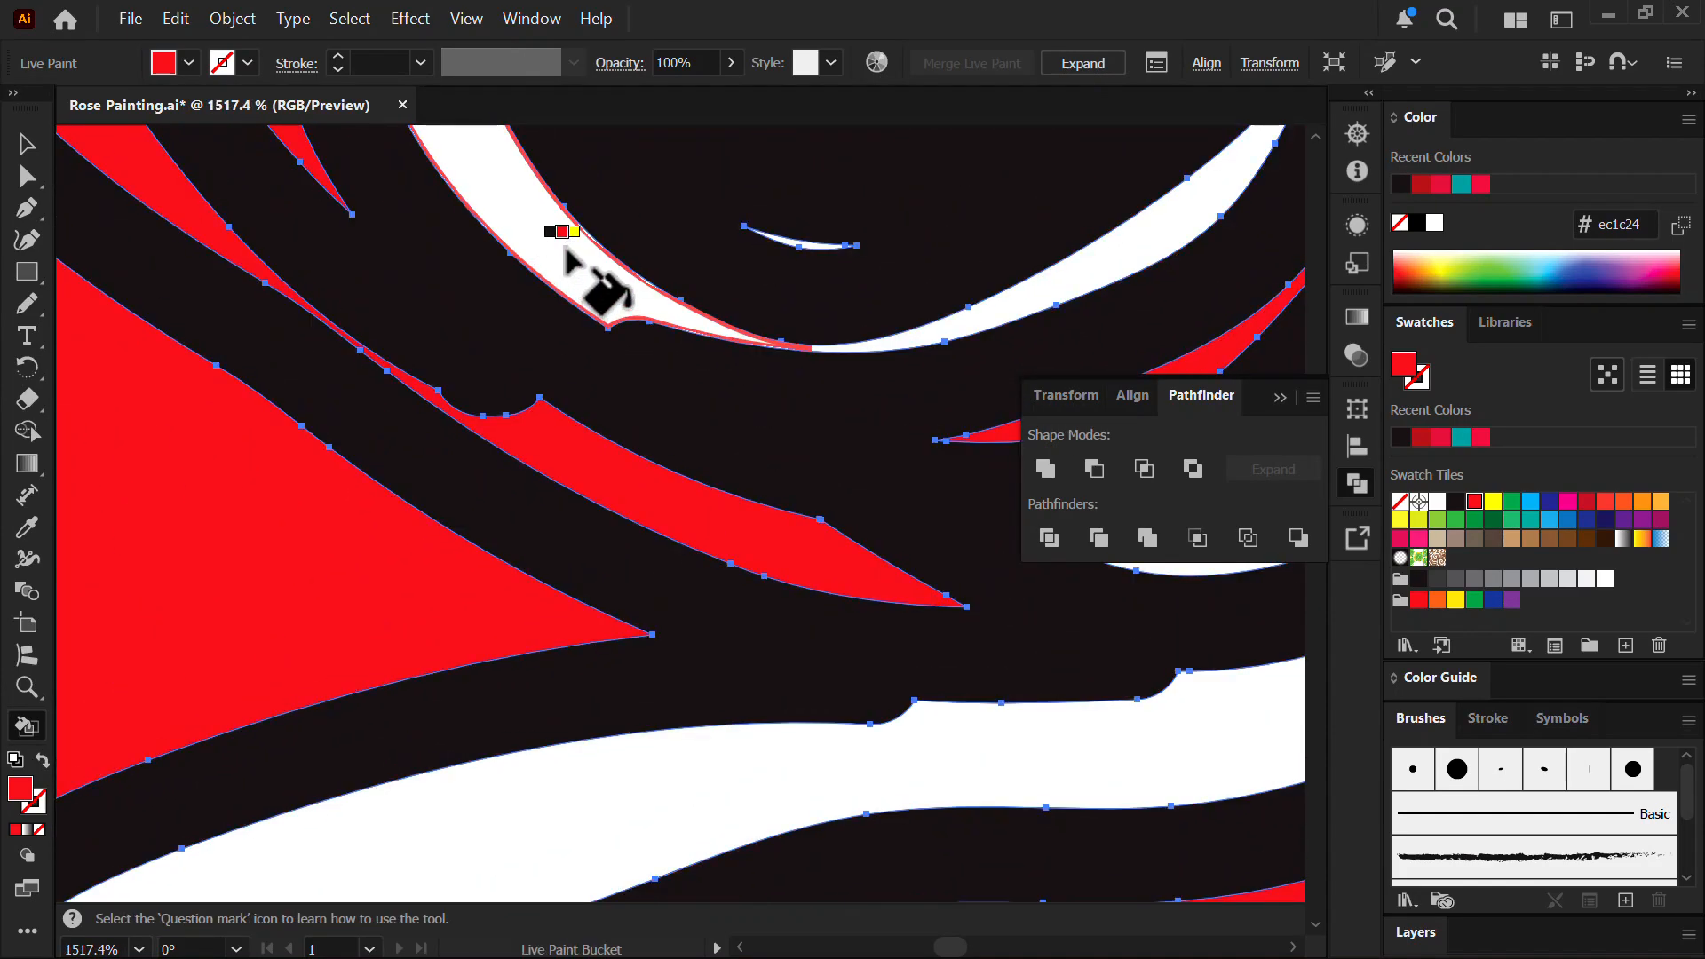
{"action": "left_click", "coordinate": [566, 252]}
{"action": "left_click_drag", "start_coordinate": [788, 238], "coordinate": [1250, 244]}
{"action": "left_click", "coordinate": [769, 286]}
{"action": "left_click_drag", "start_coordinate": [737, 306], "coordinate": [177, 355]}
{"action": "left_click_drag", "start_coordinate": [795, 142], "coordinate": [639, 537]}
{"action": "left_click", "coordinate": [657, 530]}
{"action": "left_click", "coordinate": [819, 390]}
{"action": "left_click", "coordinate": [850, 243]}
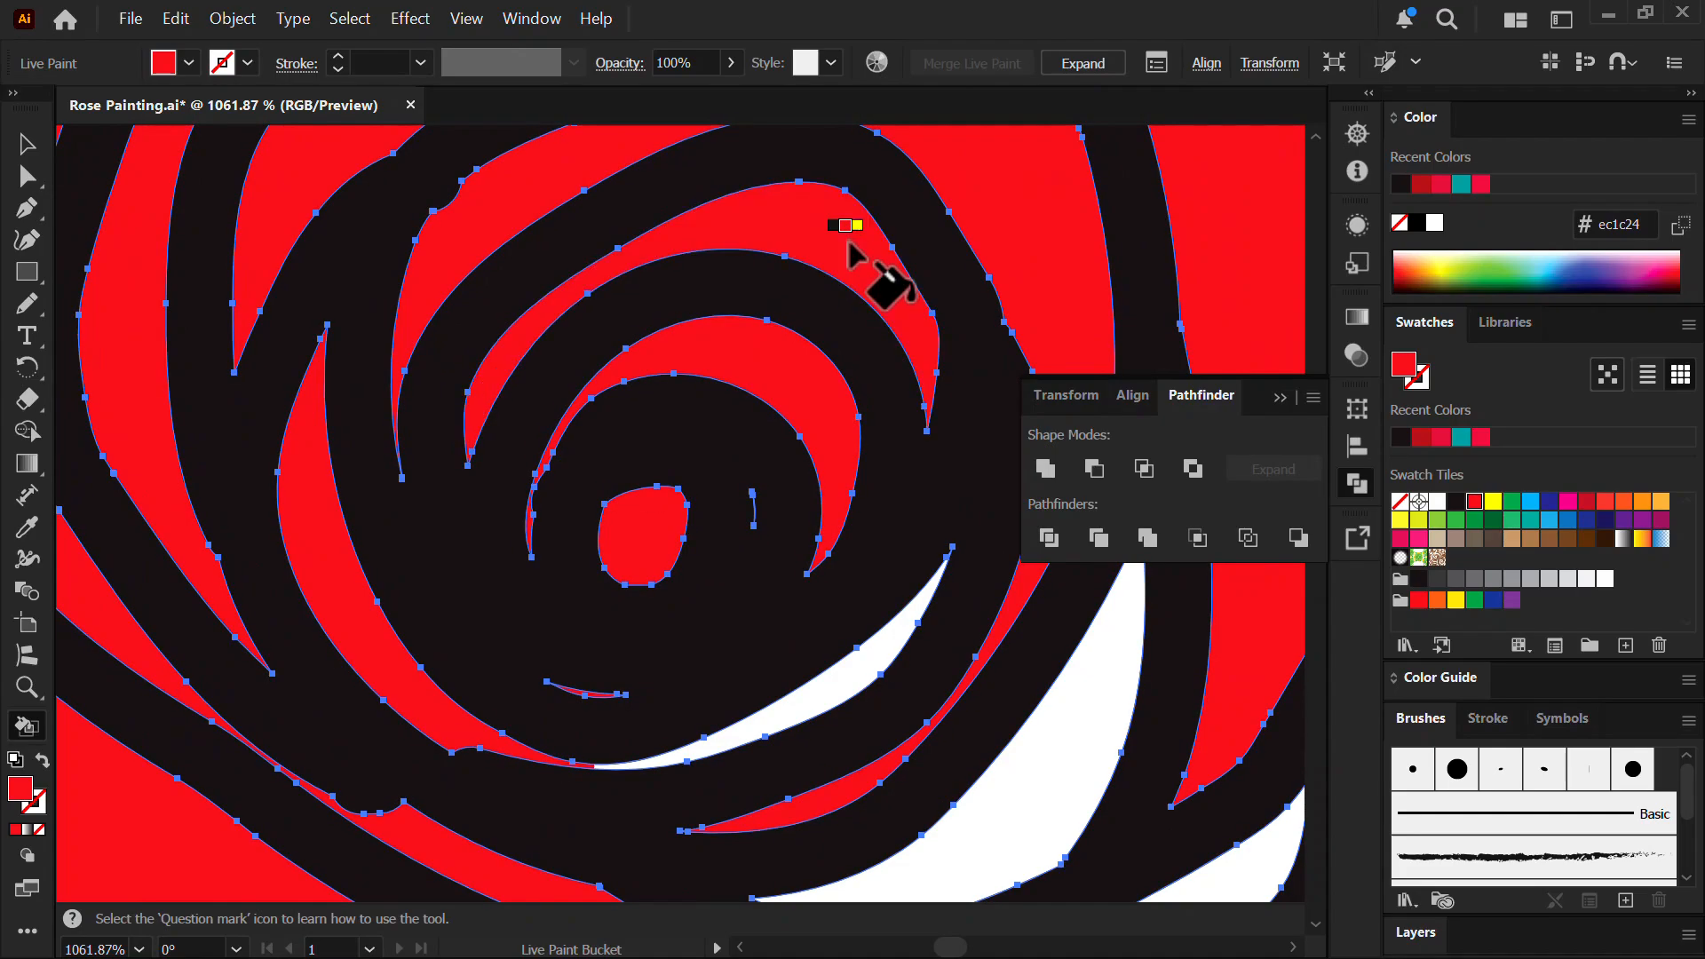
{"action": "left_click_drag", "start_coordinate": [826, 346], "coordinate": [533, 355]}
{"action": "mouse_move", "coordinate": [890, 508]}
{"action": "left_mouse_down"}
{"action": "mouse_move", "coordinate": [1169, 437]}
{"action": "mouse_move", "coordinate": [1315, 430]}
{"action": "left_mouse_up"}
{"action": "left_click", "coordinate": [637, 504]}
{"action": "left_click", "coordinate": [866, 724]}
{"action": "left_click_drag", "start_coordinate": [759, 563], "coordinate": [422, 498]}
{"action": "left_click_drag", "start_coordinate": [781, 667], "coordinate": [638, 280]}
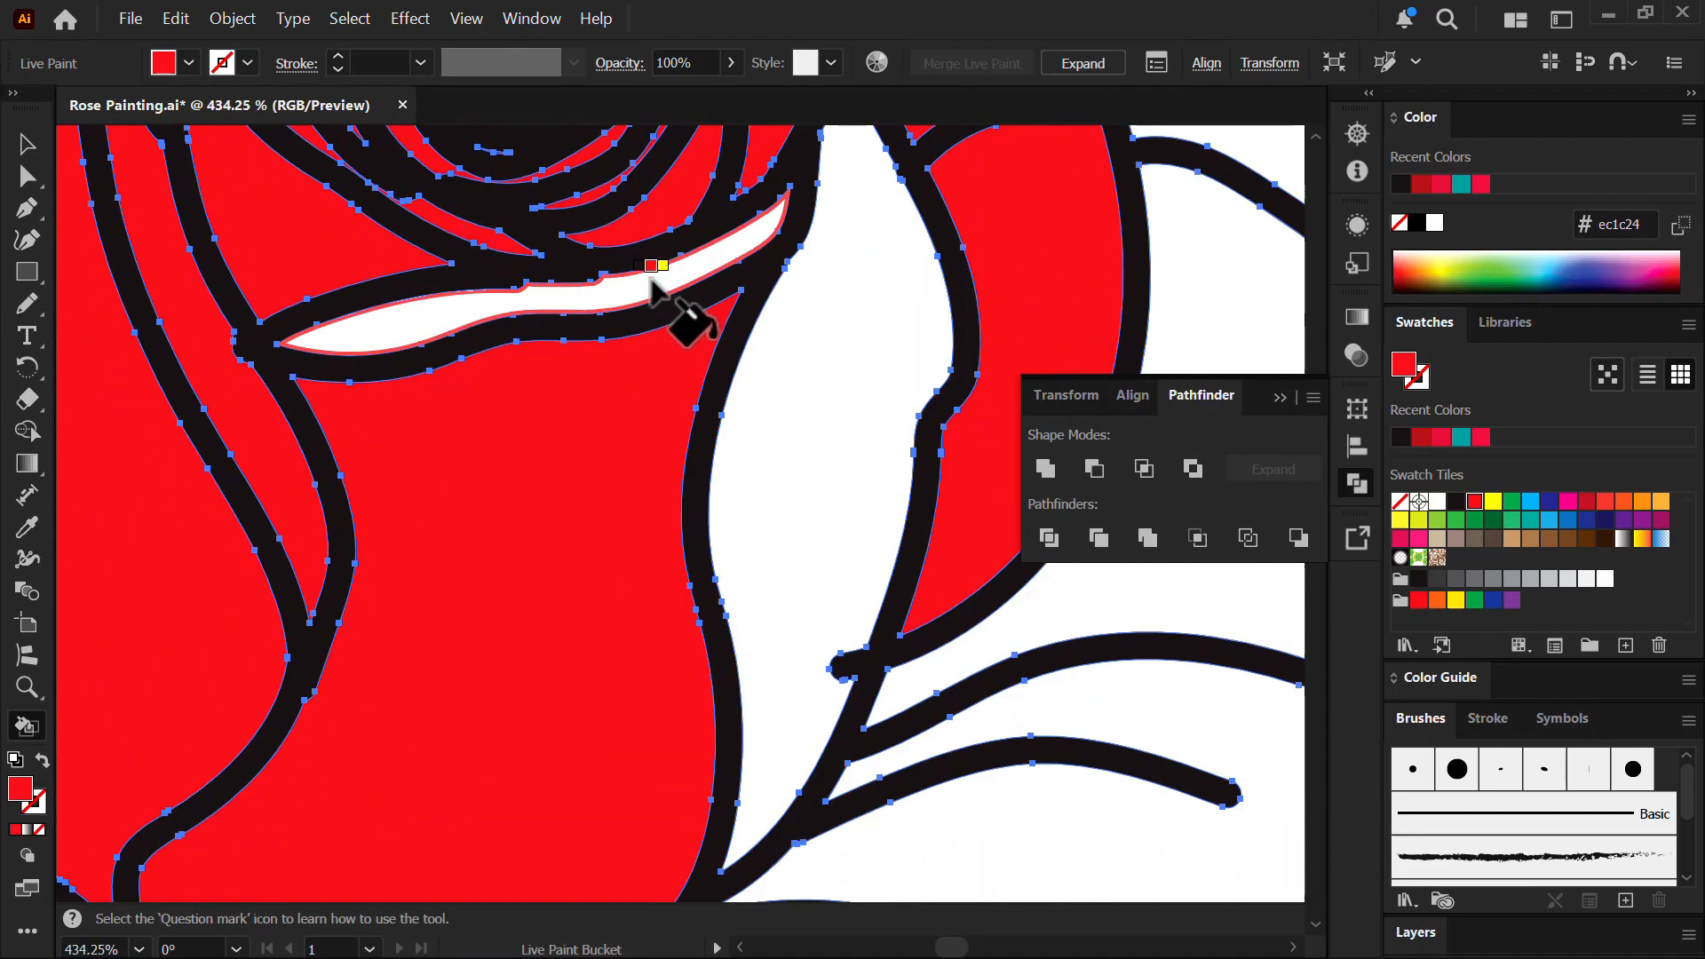
{"action": "left_click", "coordinate": [651, 282]}
{"action": "left_click", "coordinate": [853, 351]}
- Paint the right, bottom and left outer petals red, then bring the stem and leaves into view
{"action": "left_click_drag", "start_coordinate": [875, 355], "coordinate": [612, 347]}
{"action": "left_click_drag", "start_coordinate": [613, 347], "coordinate": [417, 311]}
{"action": "left_click_drag", "start_coordinate": [743, 441], "coordinate": [644, 451]}
{"action": "mouse_move", "coordinate": [730, 585]}
{"action": "left_mouse_down"}
{"action": "mouse_move", "coordinate": [857, 559]}
{"action": "mouse_move", "coordinate": [826, 654]}
{"action": "left_mouse_up"}
{"action": "left_click", "coordinate": [888, 566]}
{"action": "left_click", "coordinate": [710, 688]}
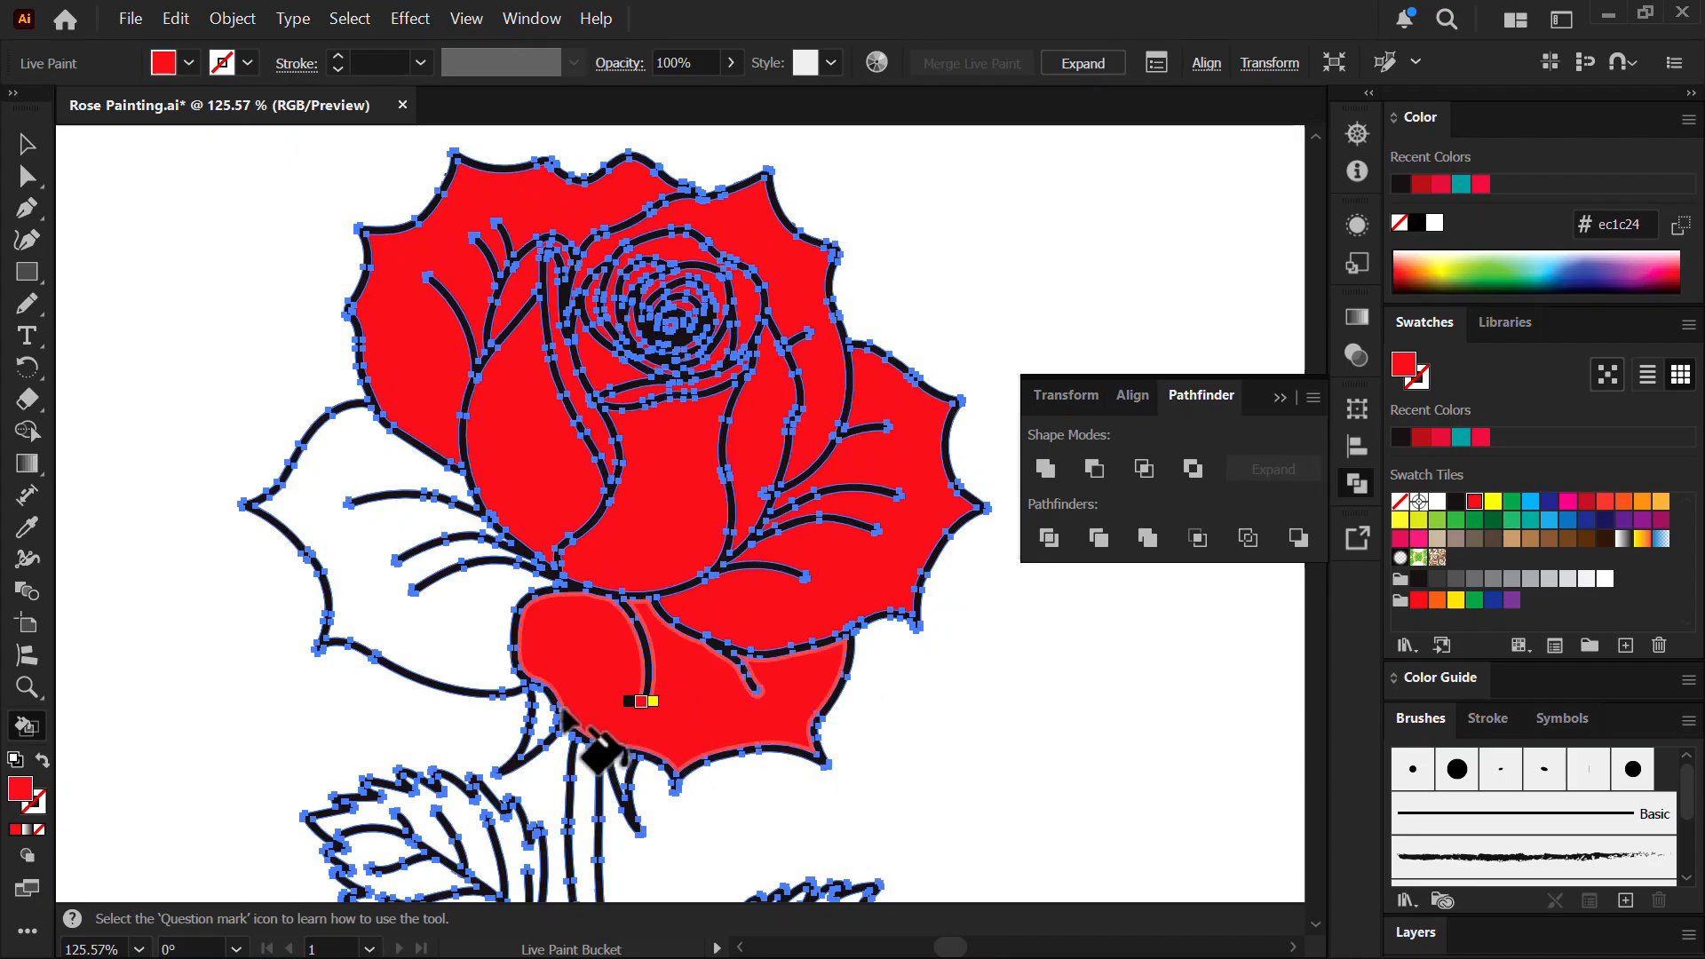
{"action": "left_click", "coordinate": [444, 617]}
{"action": "left_click_drag", "start_coordinate": [681, 443], "coordinate": [512, 438]}
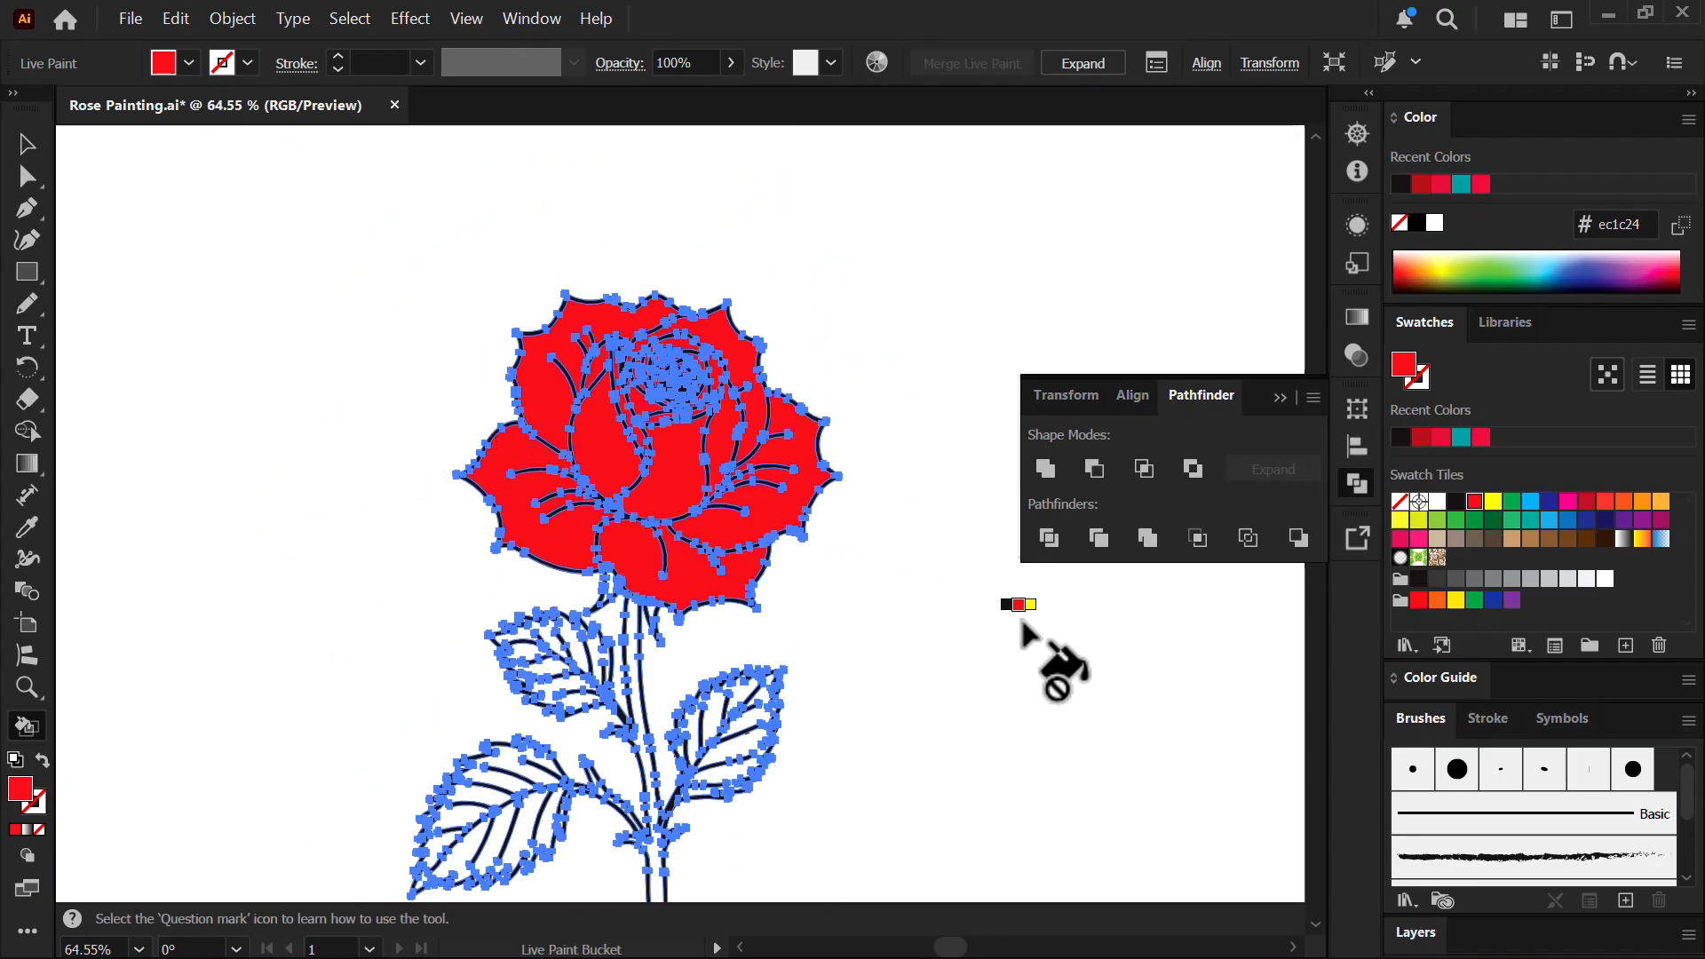
{"action": "mouse_move", "coordinate": [922, 604]}
{"action": "left_mouse_down"}
{"action": "mouse_move", "coordinate": [780, 598]}
{"action": "mouse_move", "coordinate": [788, 373]}
{"action": "left_mouse_up"}
{"action": "left_click_drag", "start_coordinate": [789, 373], "coordinate": [879, 378]}
{"action": "left_click_drag", "start_coordinate": [851, 451], "coordinate": [832, 539]}
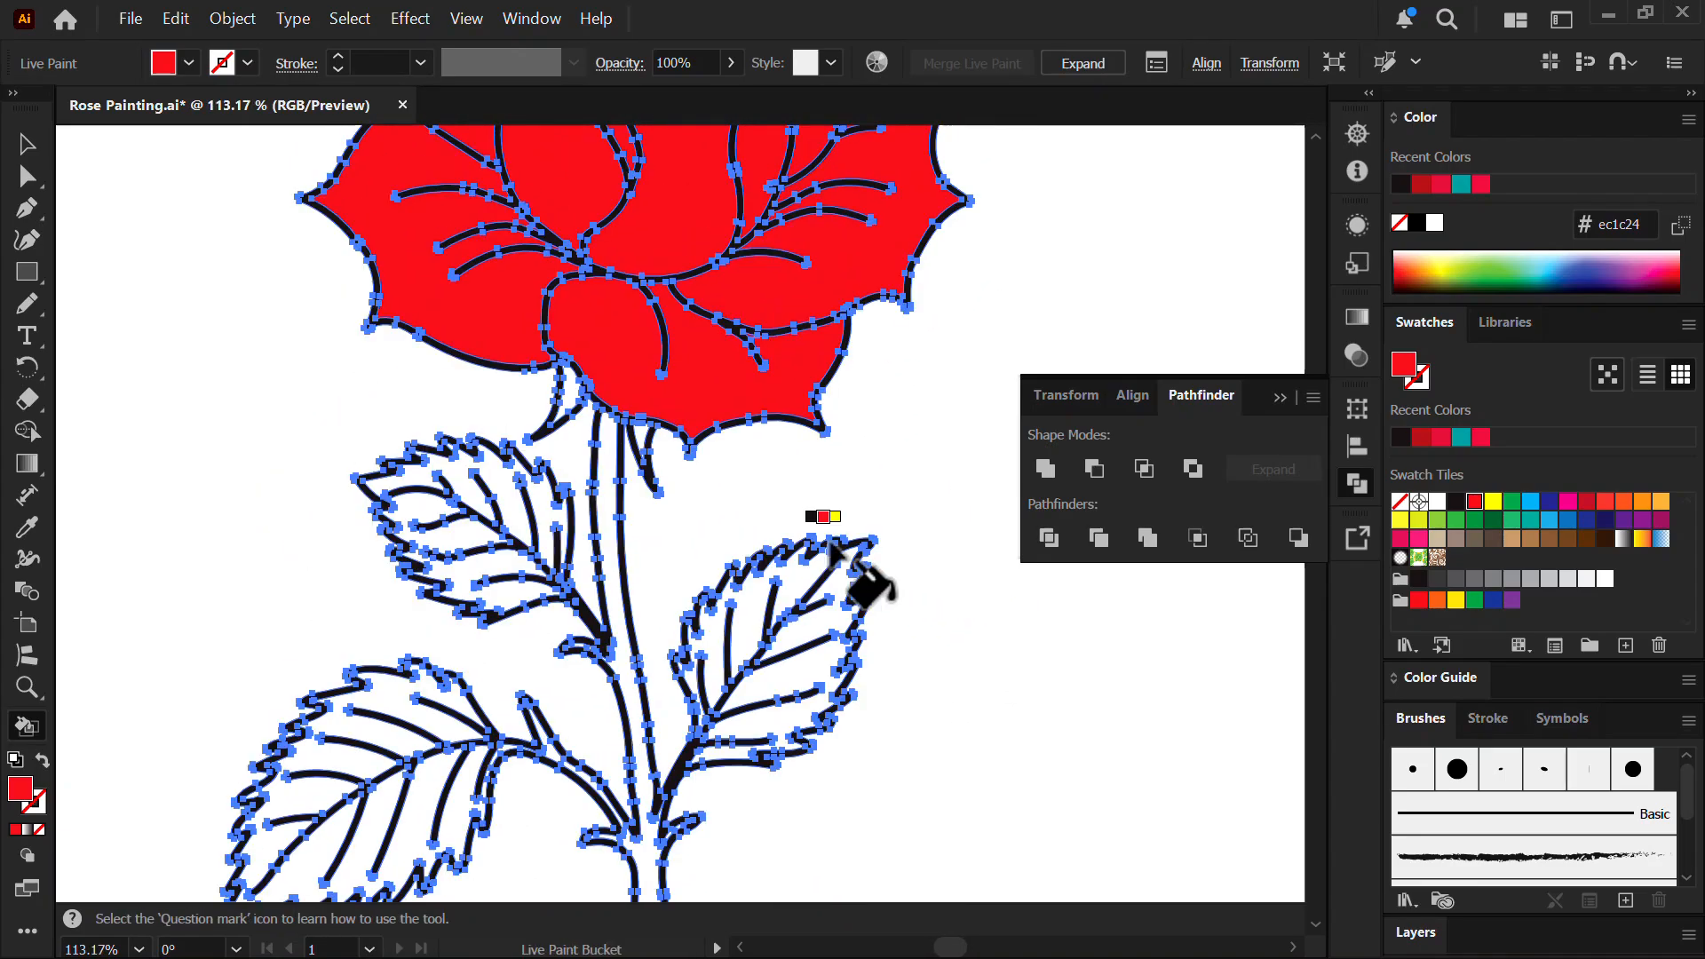
- Switch the fill to green (00a551) and paint both sepals and the stem
{"action": "left_click", "coordinate": [1515, 502]}
{"action": "left_click_drag", "start_coordinate": [527, 436], "coordinate": [693, 428]}
{"action": "left_click", "coordinate": [651, 288]}
{"action": "left_click", "coordinate": [854, 425]}
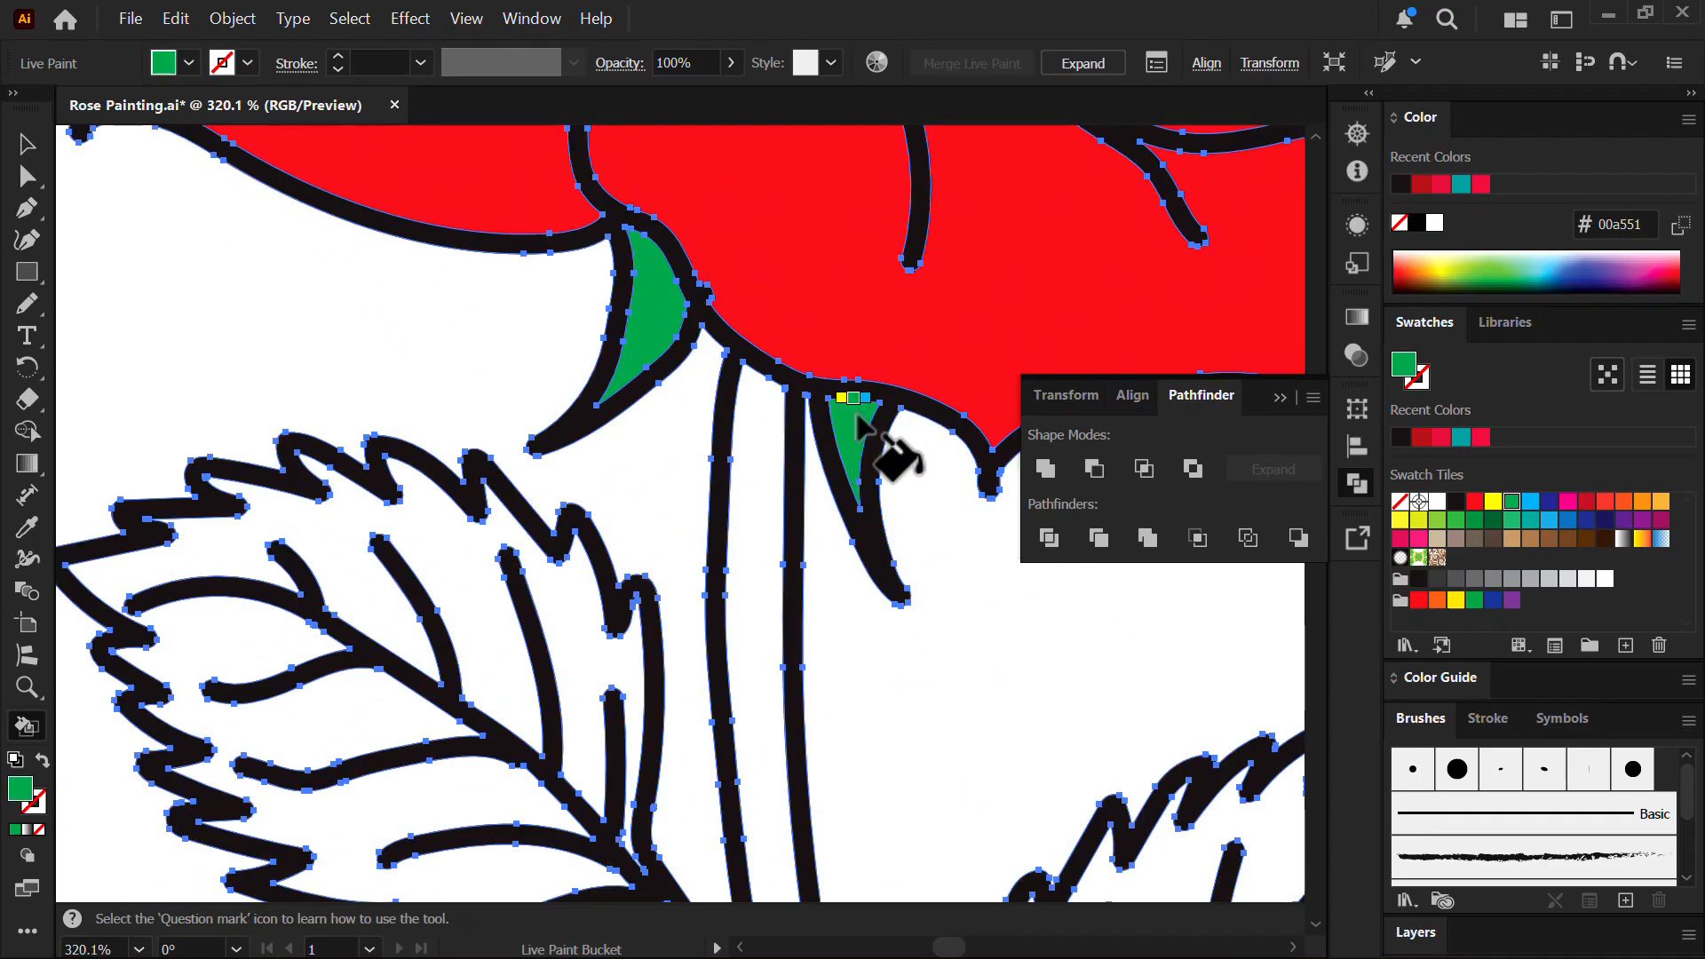
{"action": "left_click_drag", "start_coordinate": [640, 498], "coordinate": [540, 498]}
{"action": "left_click", "coordinate": [700, 471]}
- Zoom in on the right thorn and paint it green
{"action": "left_click_drag", "start_coordinate": [702, 490], "coordinate": [585, 497]}
{"action": "left_click_drag", "start_coordinate": [691, 693], "coordinate": [639, 573]}
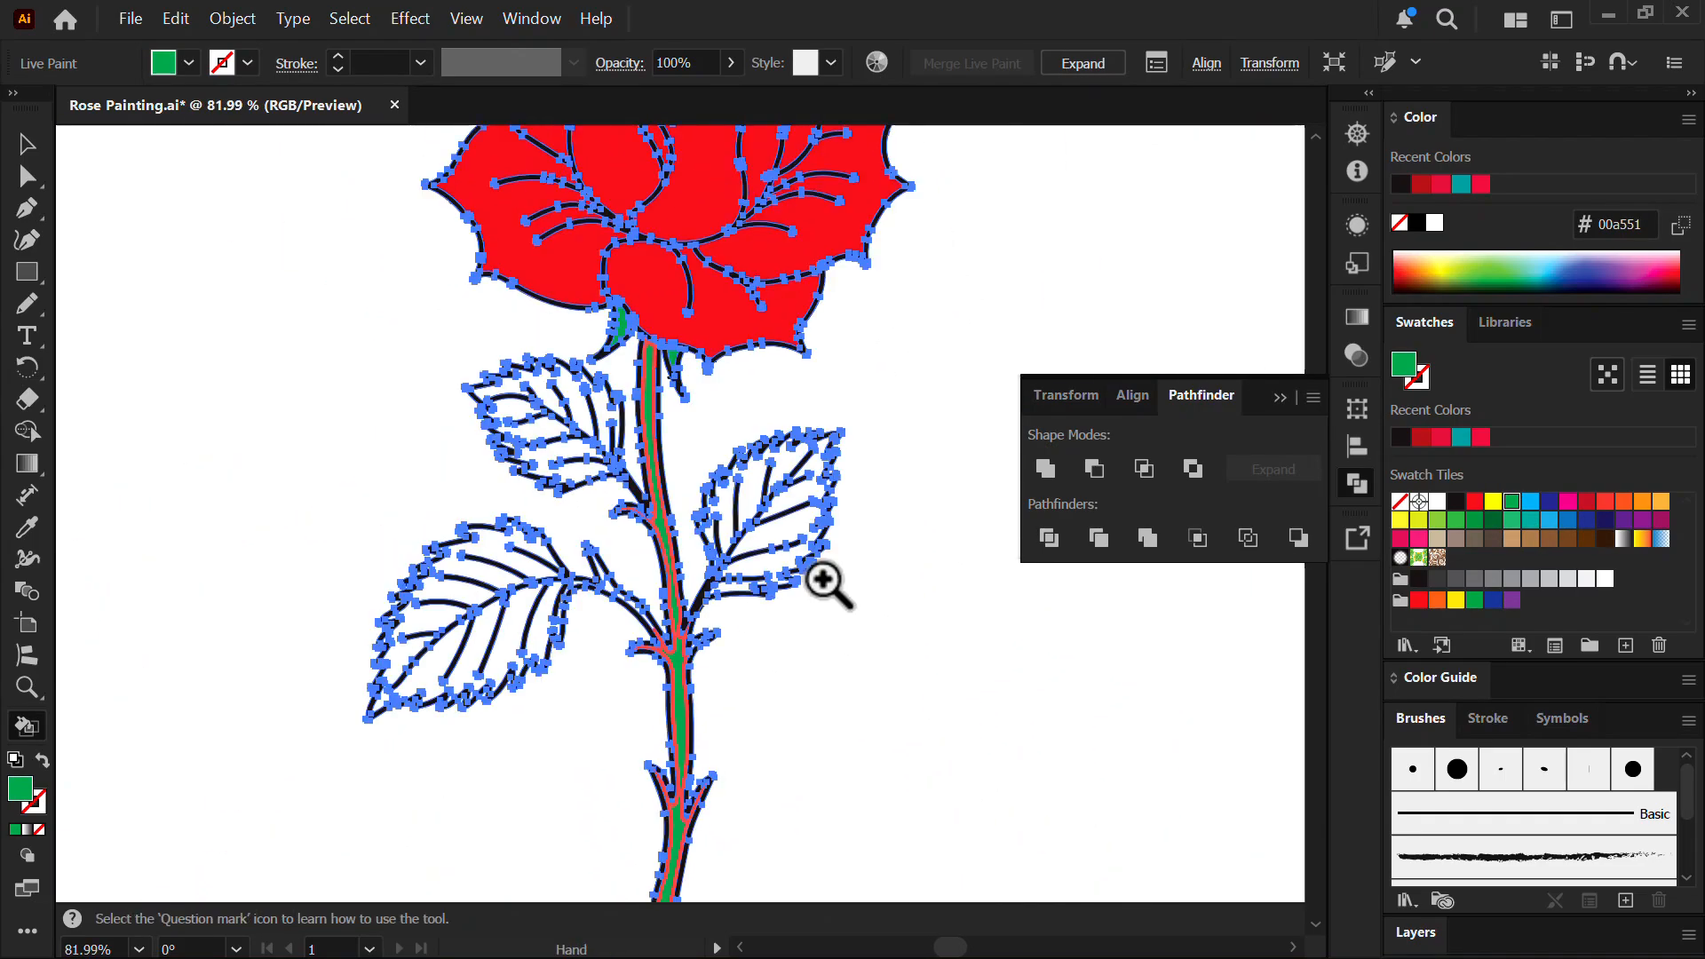
{"action": "left_click_drag", "start_coordinate": [819, 579], "coordinate": [963, 580]}
{"action": "left_click_drag", "start_coordinate": [568, 755], "coordinate": [675, 700]}
{"action": "left_click_drag", "start_coordinate": [636, 641], "coordinate": [888, 642]}
{"action": "left_click", "coordinate": [750, 727]}
- Paint the left leaf, right leaf and both halves of the upper-left leaf green
{"action": "left_click_drag", "start_coordinate": [742, 675], "coordinate": [462, 672]}
{"action": "left_click_drag", "start_coordinate": [260, 456], "coordinate": [400, 462]}
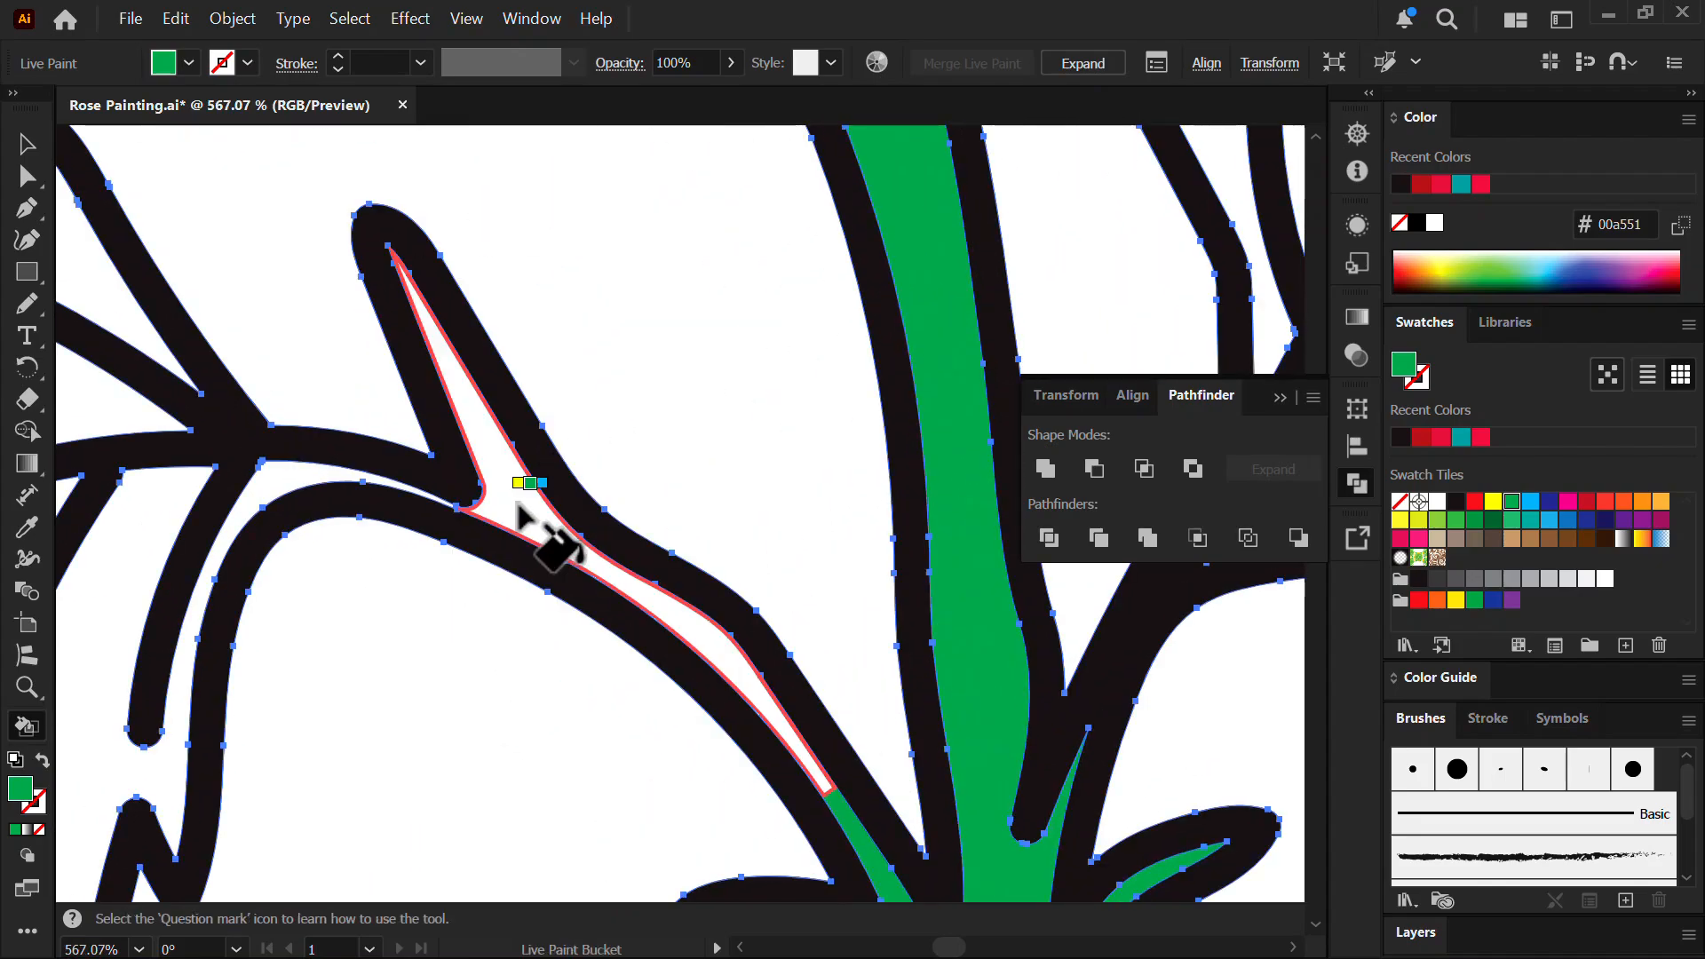
{"action": "left_click_drag", "start_coordinate": [309, 542], "coordinate": [786, 428]}
{"action": "left_click", "coordinate": [761, 375]}
{"action": "left_click_drag", "start_coordinate": [652, 493], "coordinate": [312, 490]}
{"action": "left_click_drag", "start_coordinate": [769, 483], "coordinate": [476, 587]}
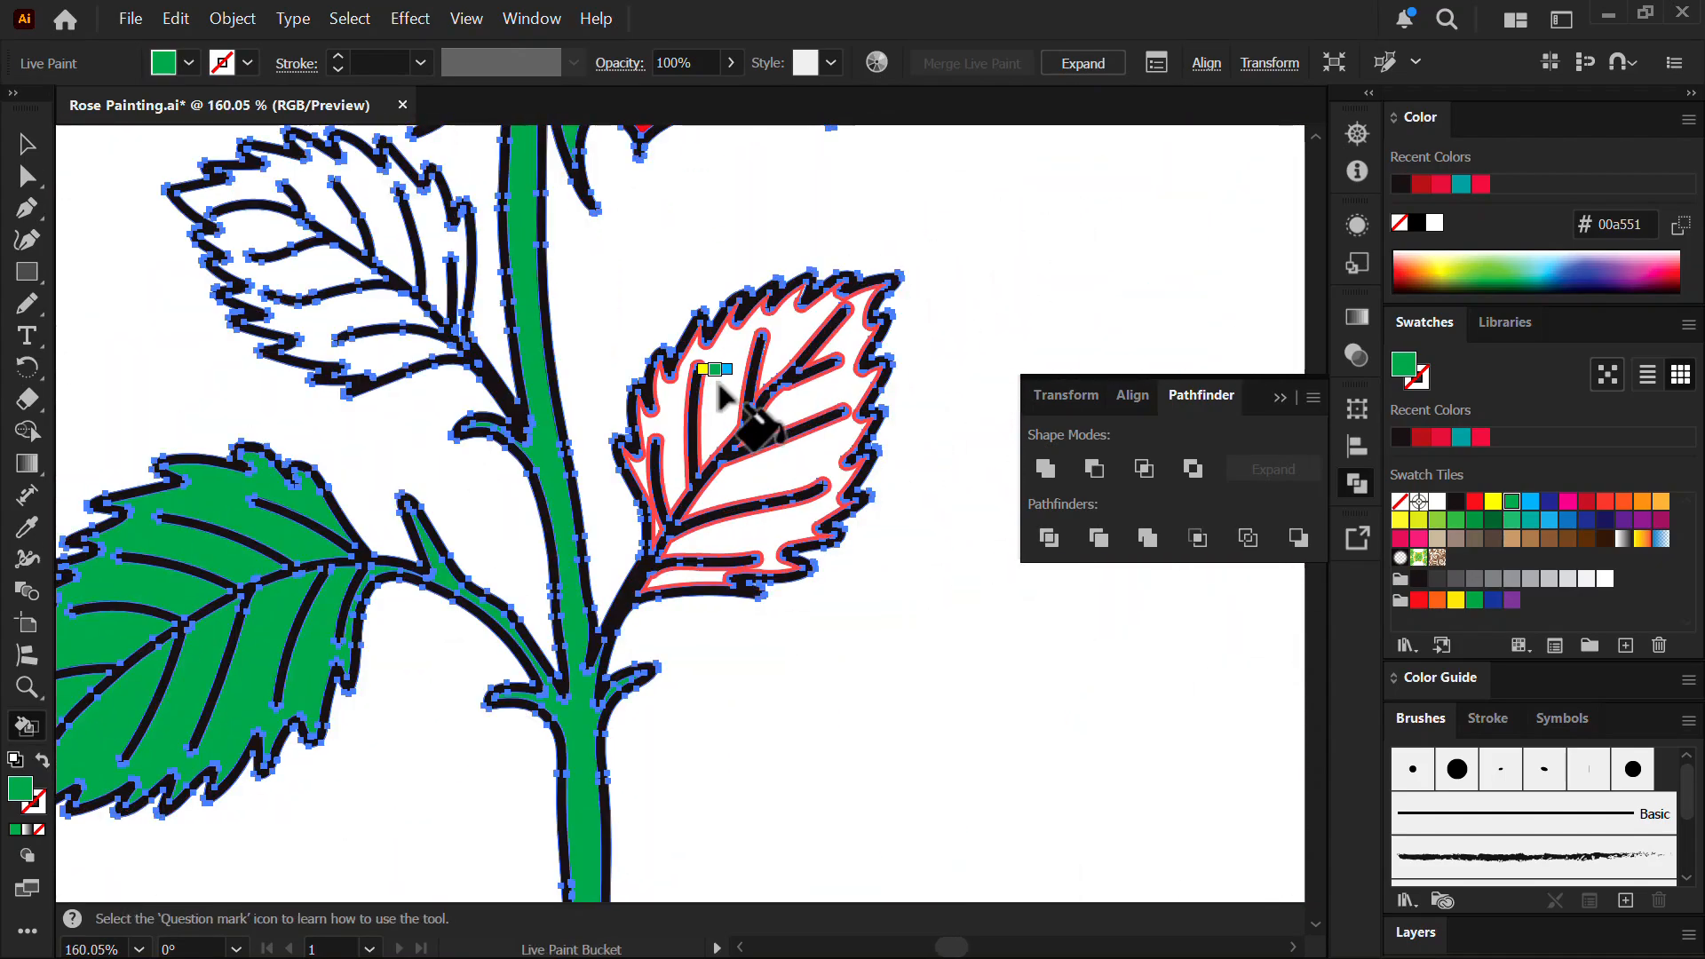
{"action": "left_click", "coordinate": [733, 410]}
{"action": "left_click_drag", "start_coordinate": [268, 210], "coordinate": [691, 206]}
{"action": "left_click", "coordinate": [550, 417]}
{"action": "left_click", "coordinate": [594, 256]}
- Center the finished rose, select all the artwork and switch to Direct Selection
{"action": "left_click_drag", "start_coordinate": [791, 355], "coordinate": [373, 357]}
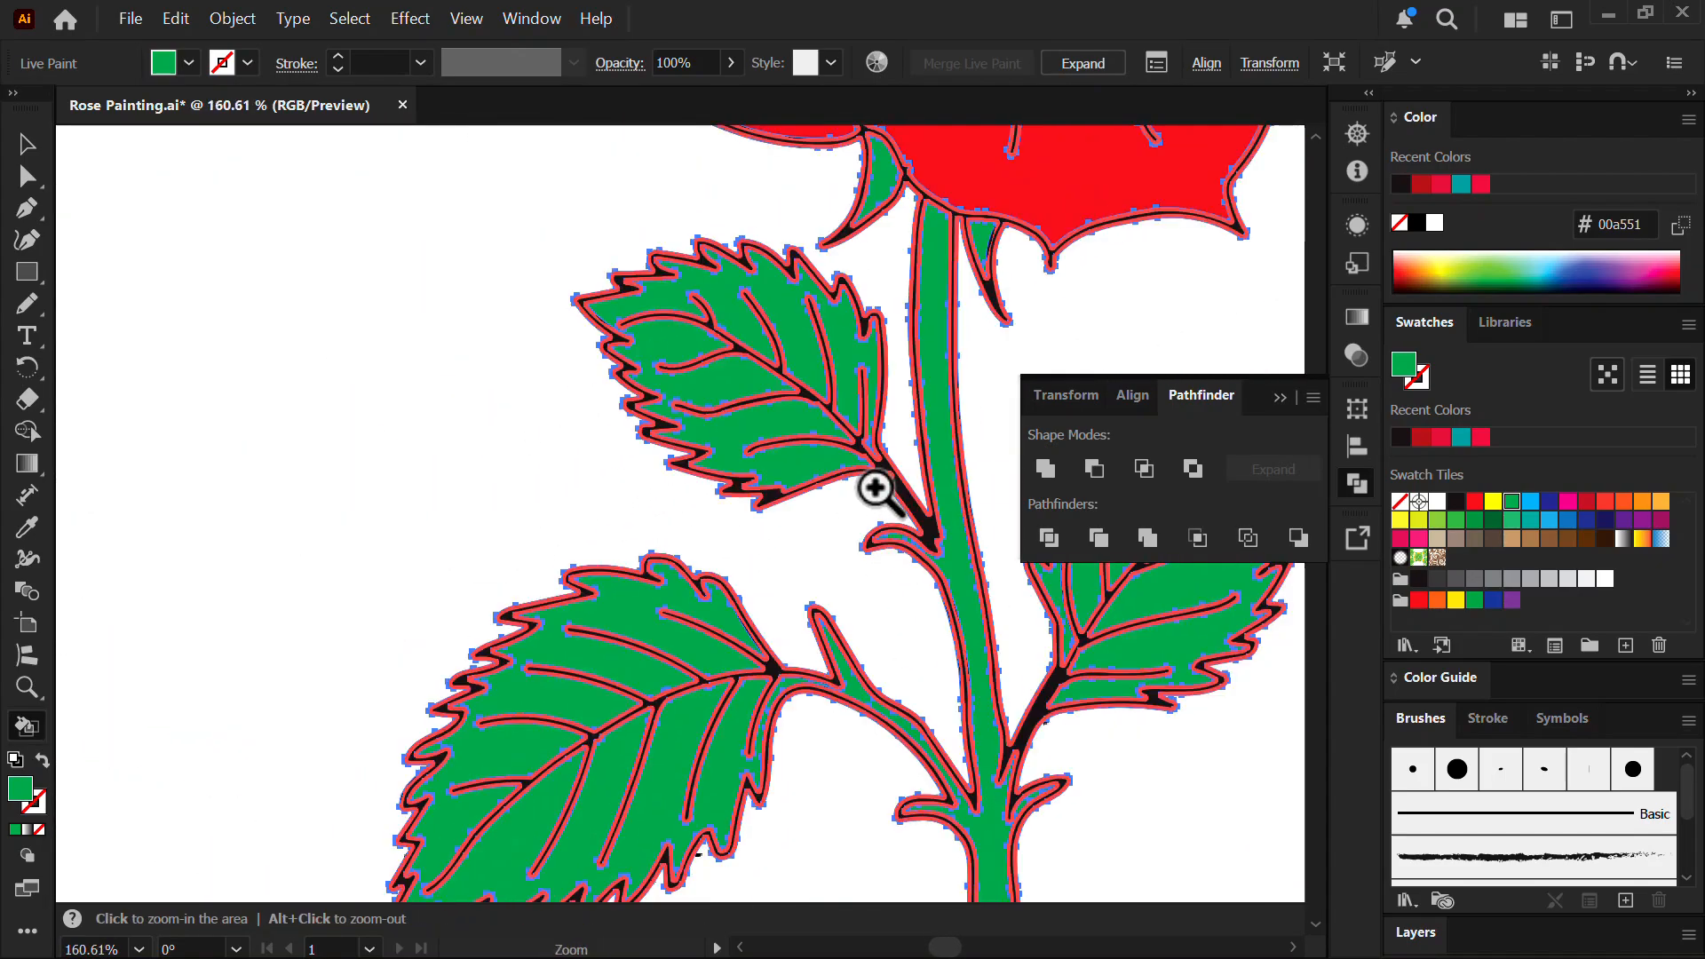
{"action": "left_click_drag", "start_coordinate": [875, 491], "coordinate": [640, 493]}
{"action": "left_click_drag", "start_coordinate": [870, 536], "coordinate": [608, 614]}
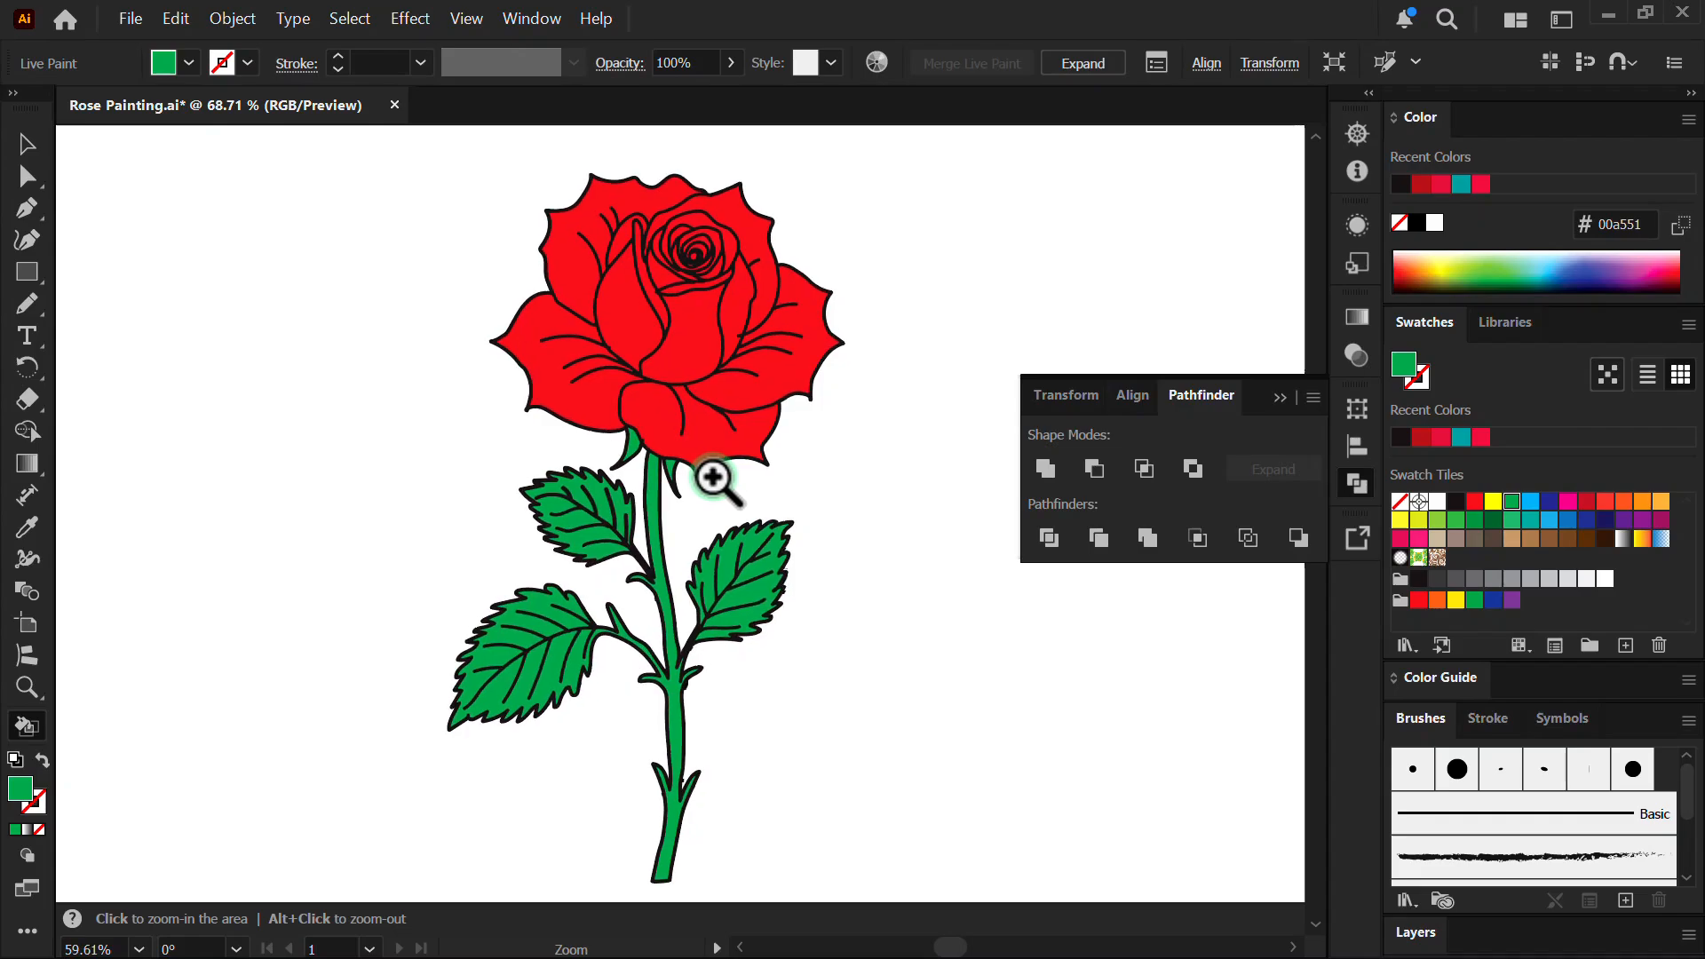
{"action": "key", "text": "ctrl+a"}
{"action": "left_click", "coordinate": [27, 143]}
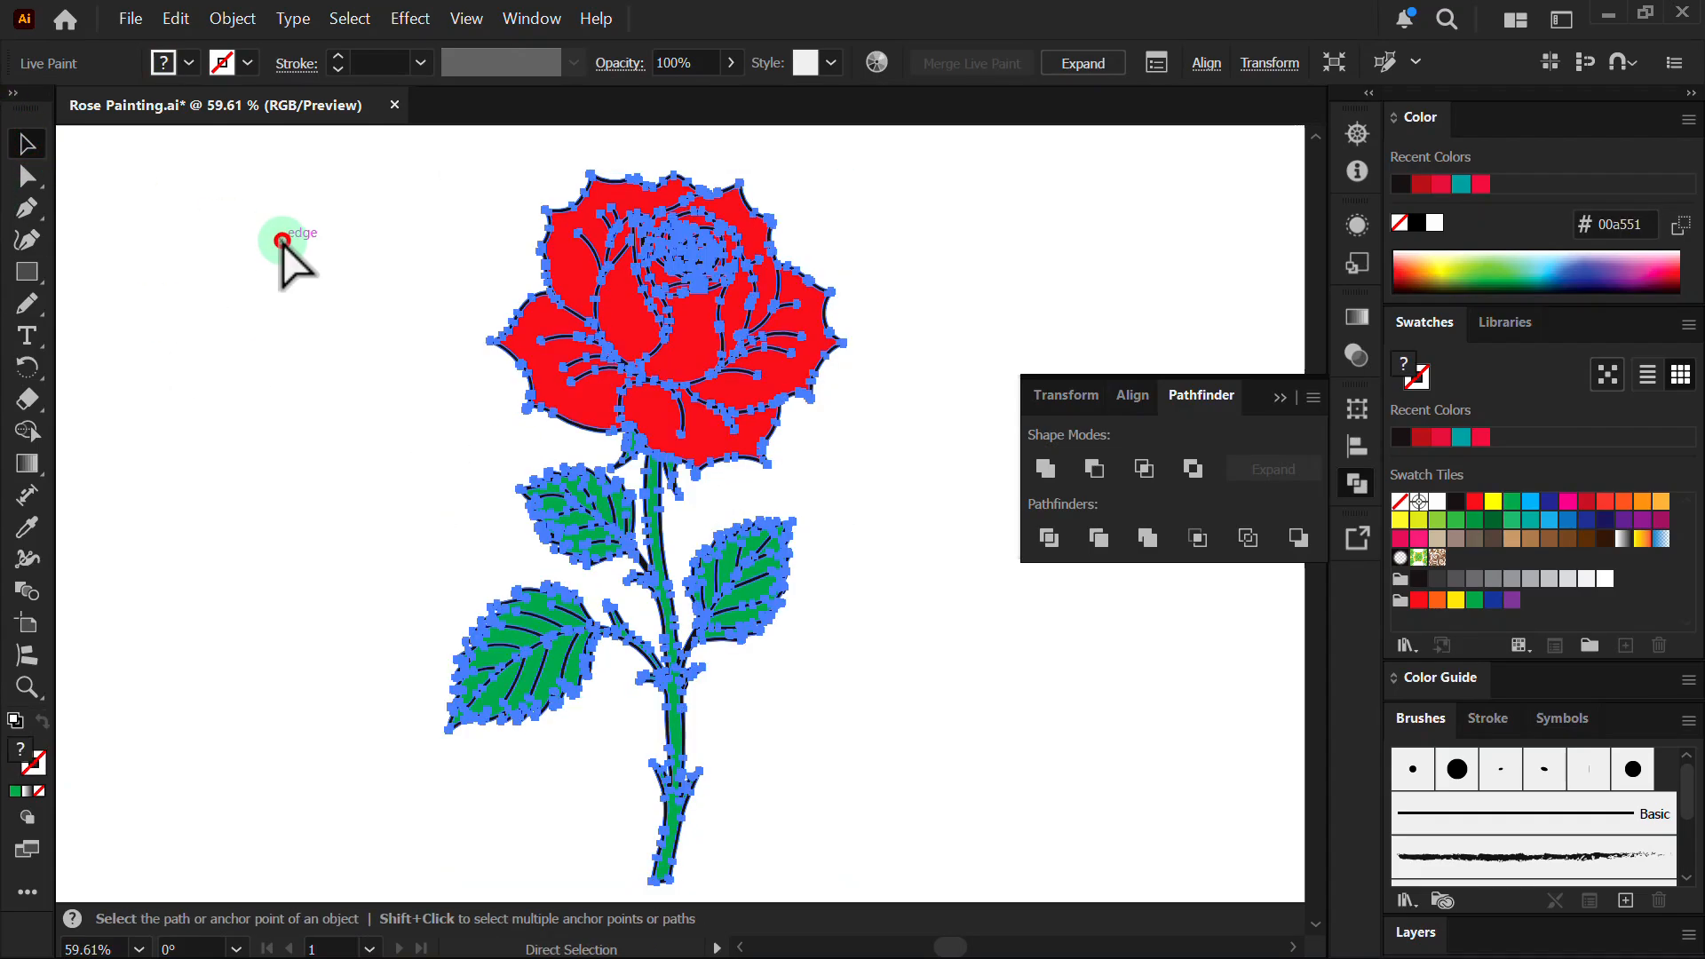